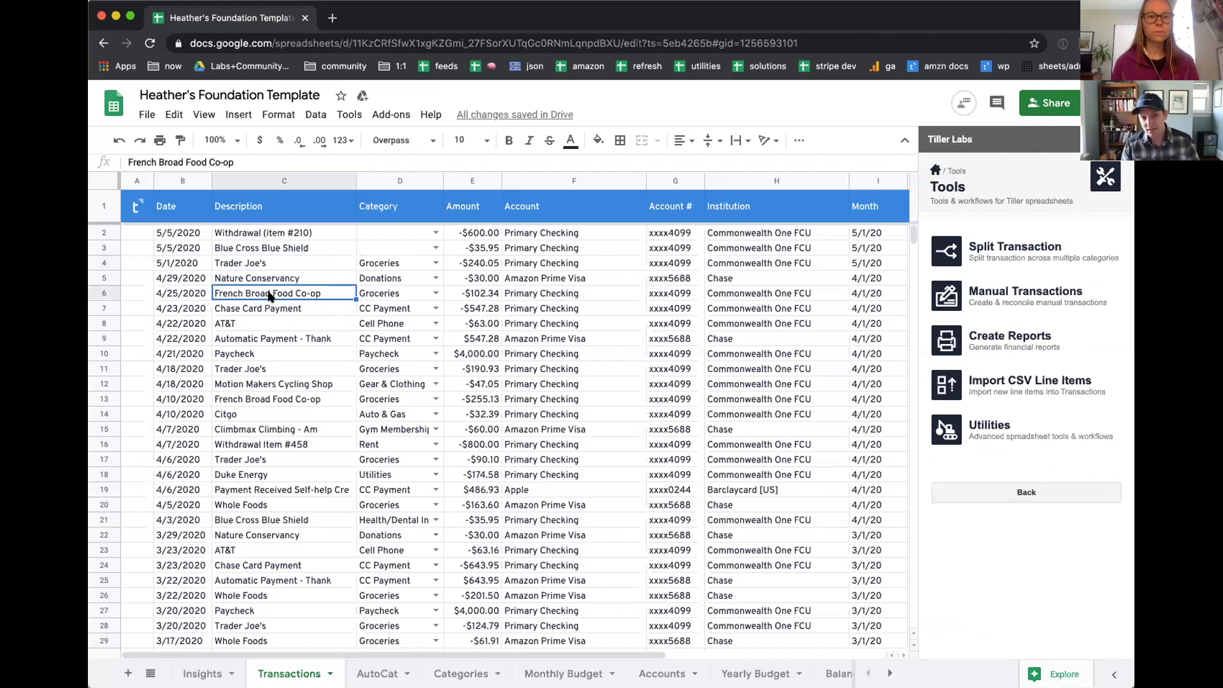
# Step: Load the 4/25/2020 French Broad Food Co-op transaction into the Split Transaction tool
pyautogui.click(275, 207)
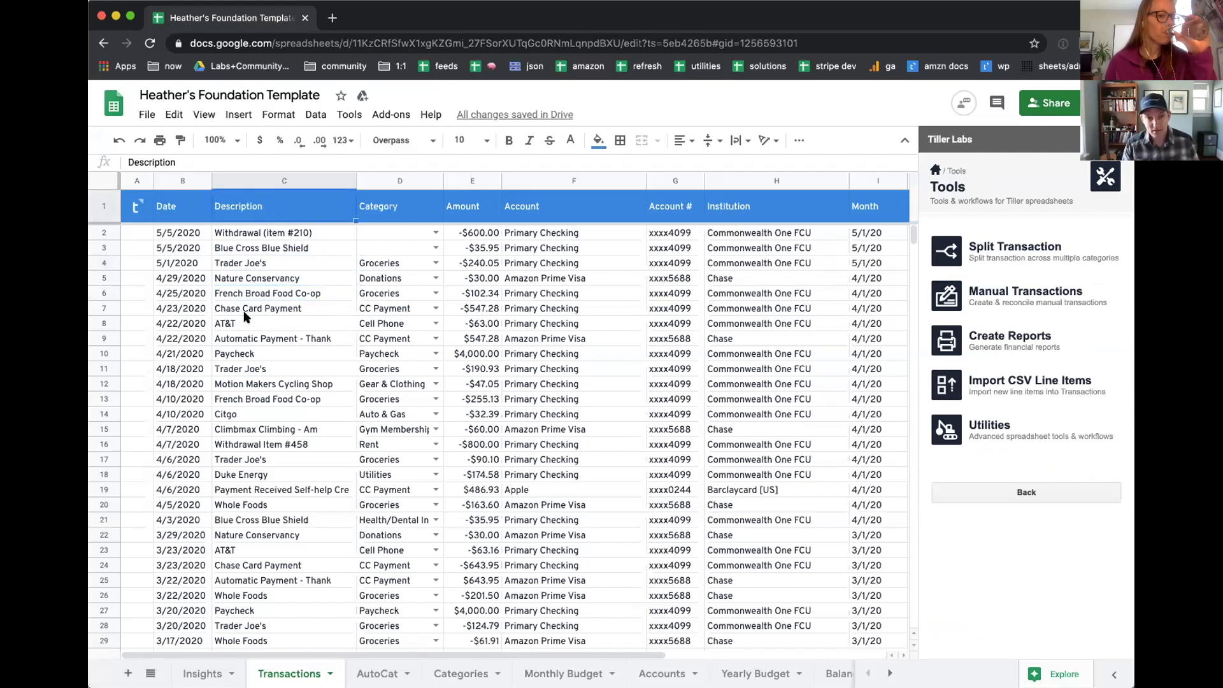
pyautogui.click(253, 295)
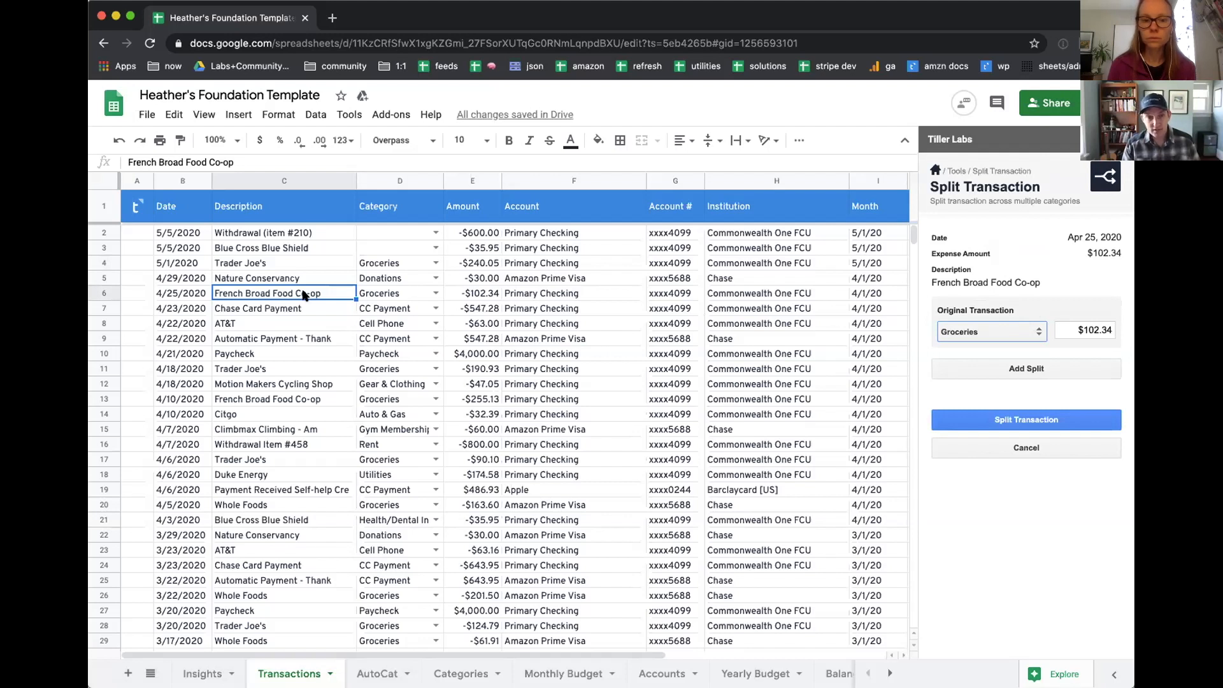
pyautogui.click(390, 291)
pyautogui.click(475, 294)
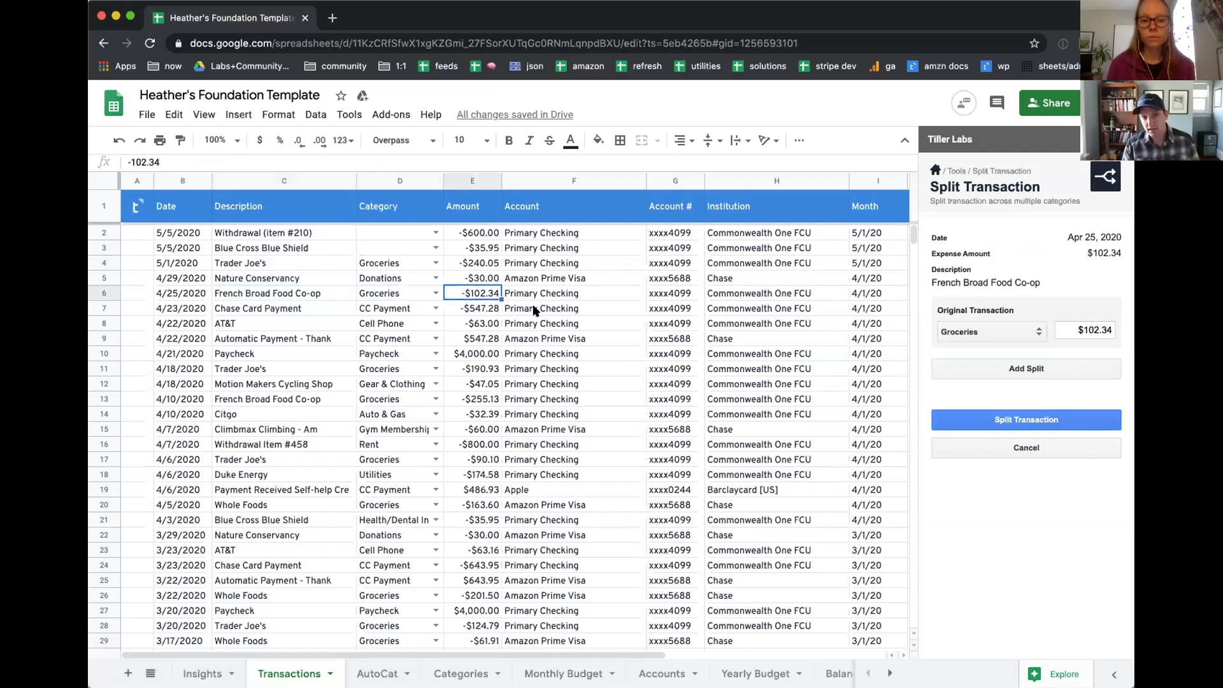
# Step: Set the original French Broad Food Co-op transaction's category to Cash and its amount to $20
pyautogui.click(973, 332)
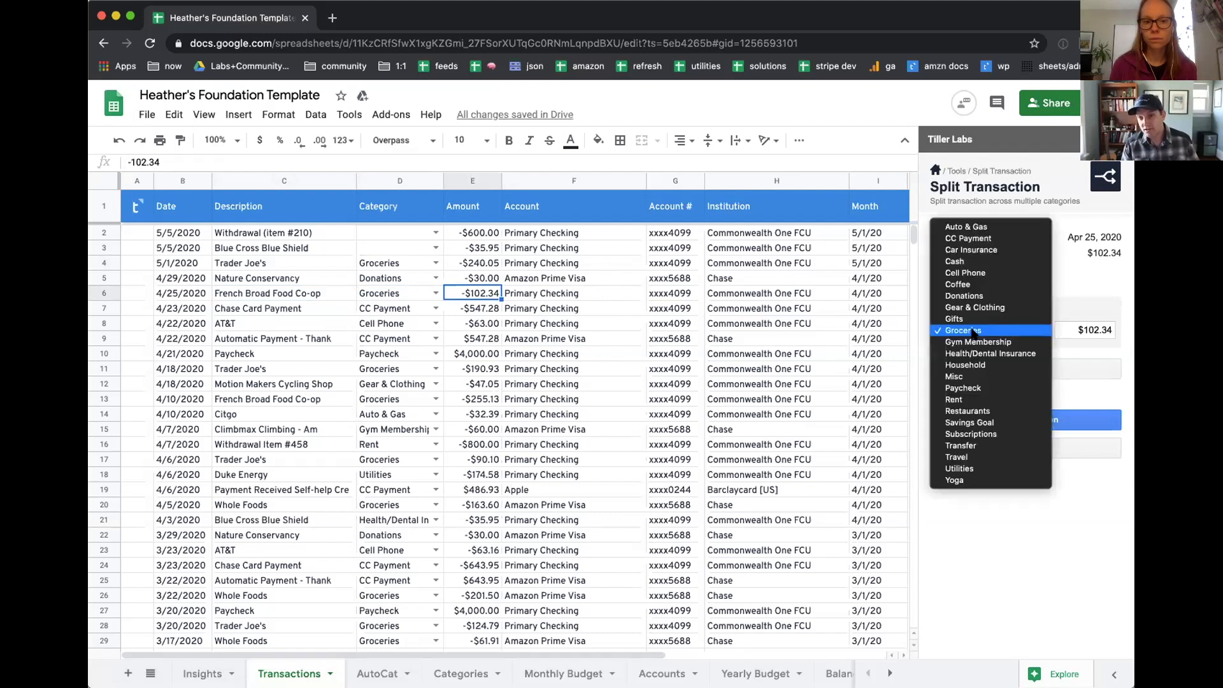
pyautogui.click(997, 263)
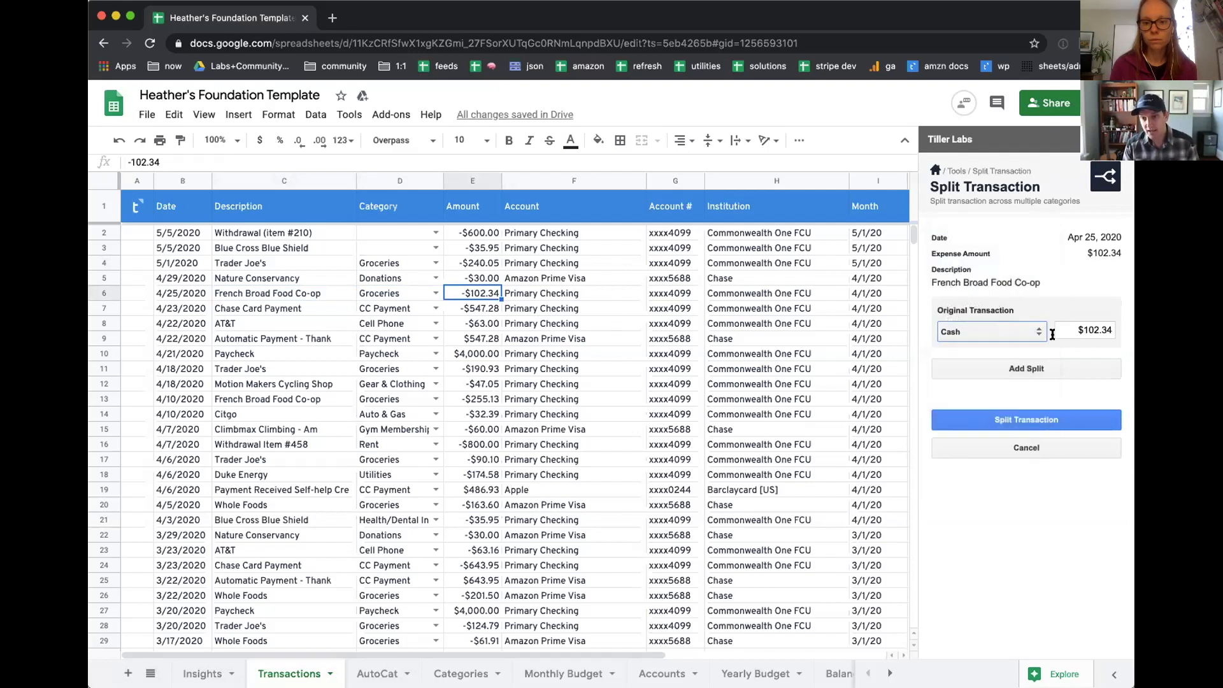
pyautogui.press('Tab')
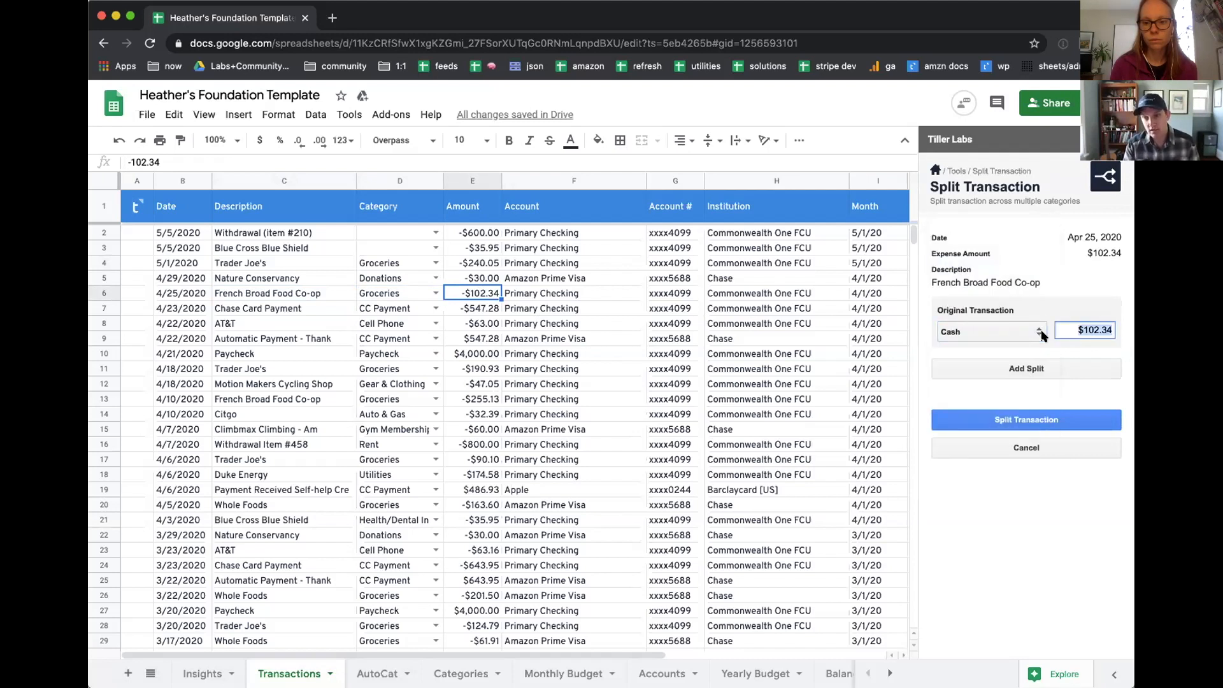
pyautogui.write('$20')
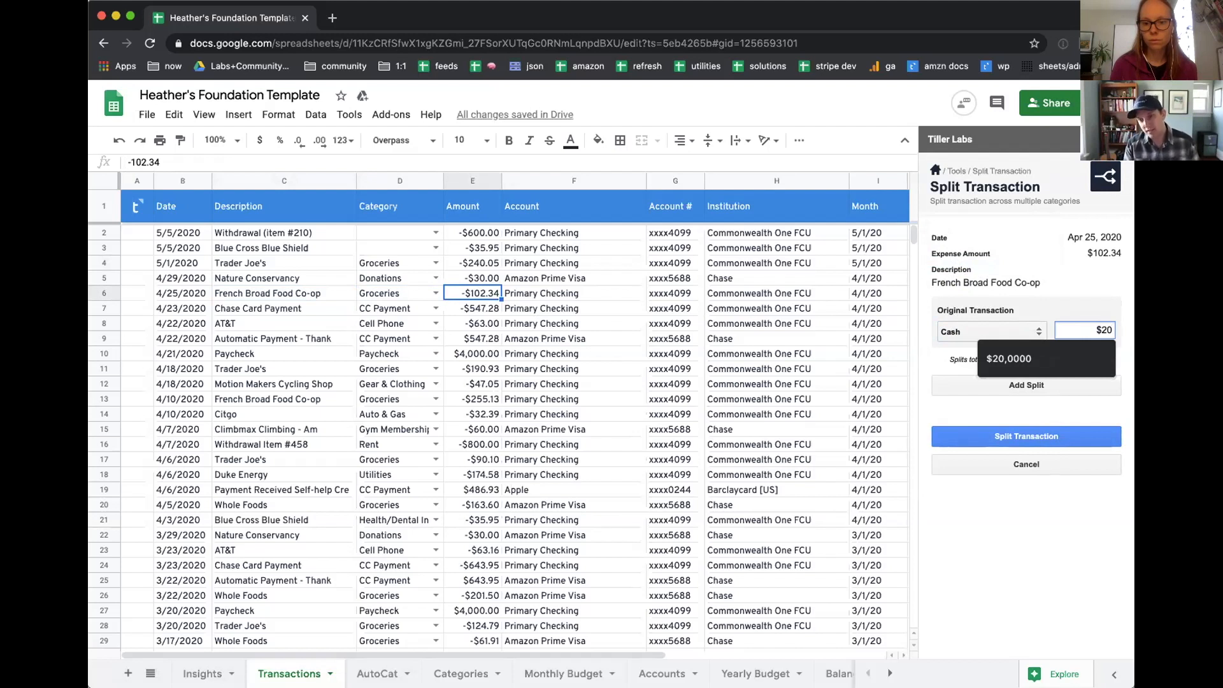
pyautogui.click(937, 361)
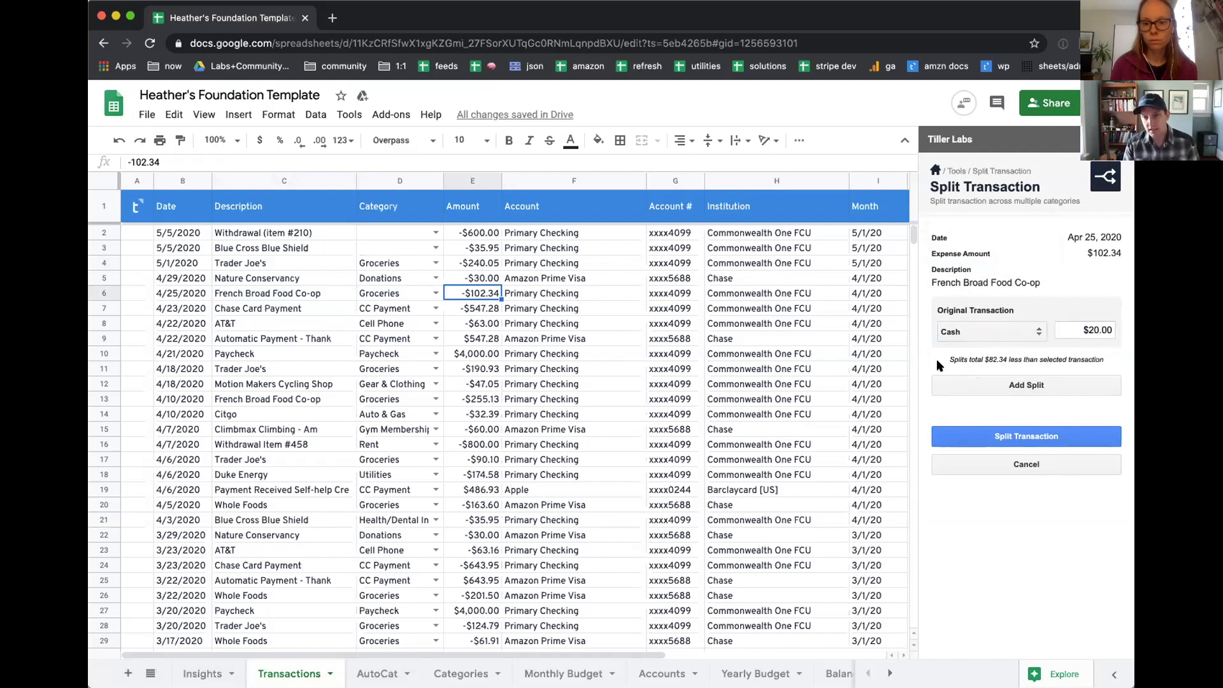
pyautogui.moveTo(985, 359); pyautogui.dragTo(1008, 357)
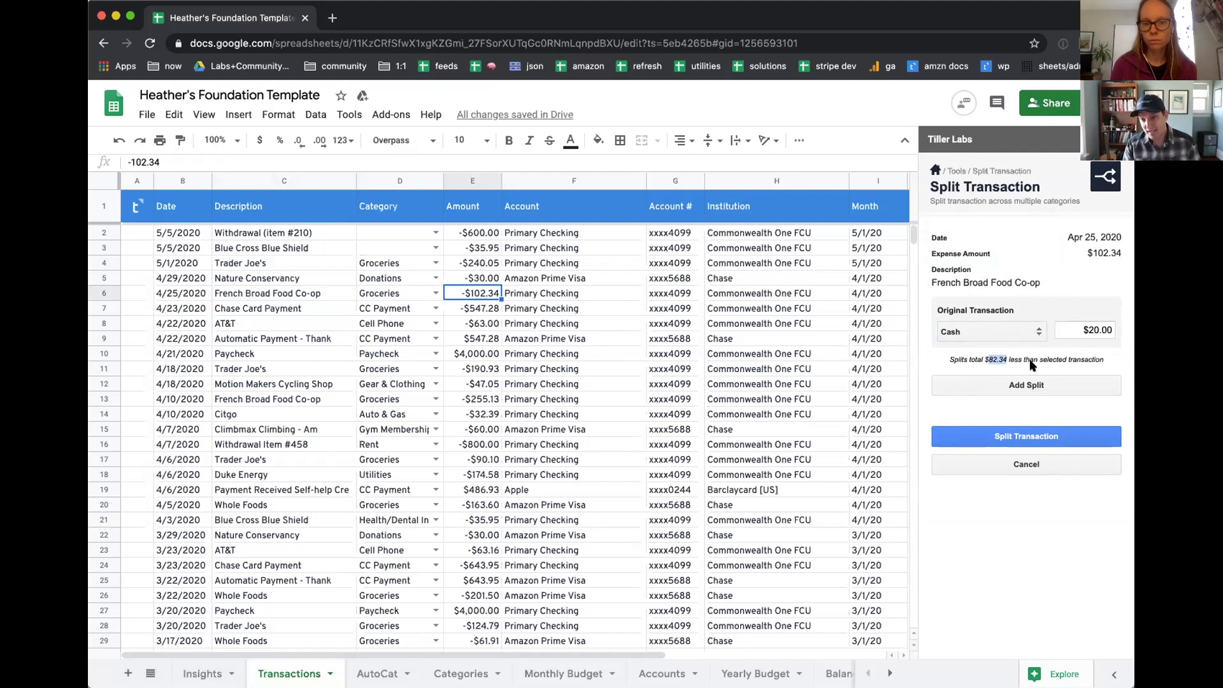
# Step: Add a Groceries split for the remaining amount and split the French Broad Food Co-op transaction
pyautogui.click(1017, 387)
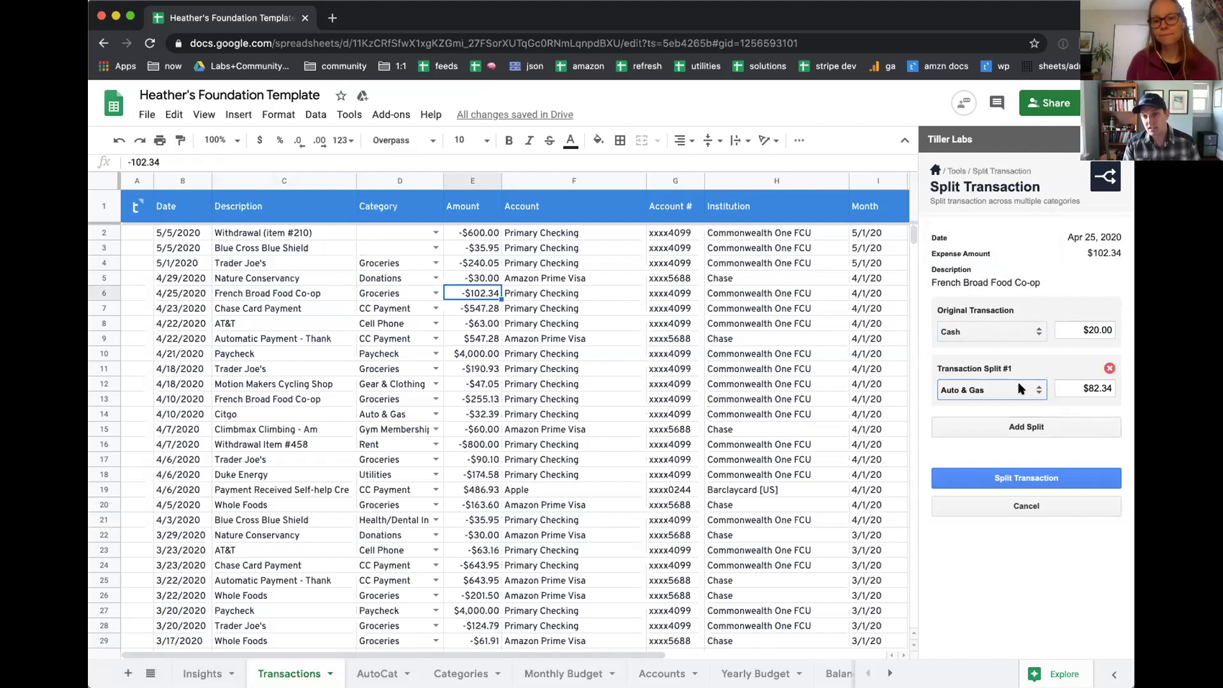
pyautogui.click(977, 391)
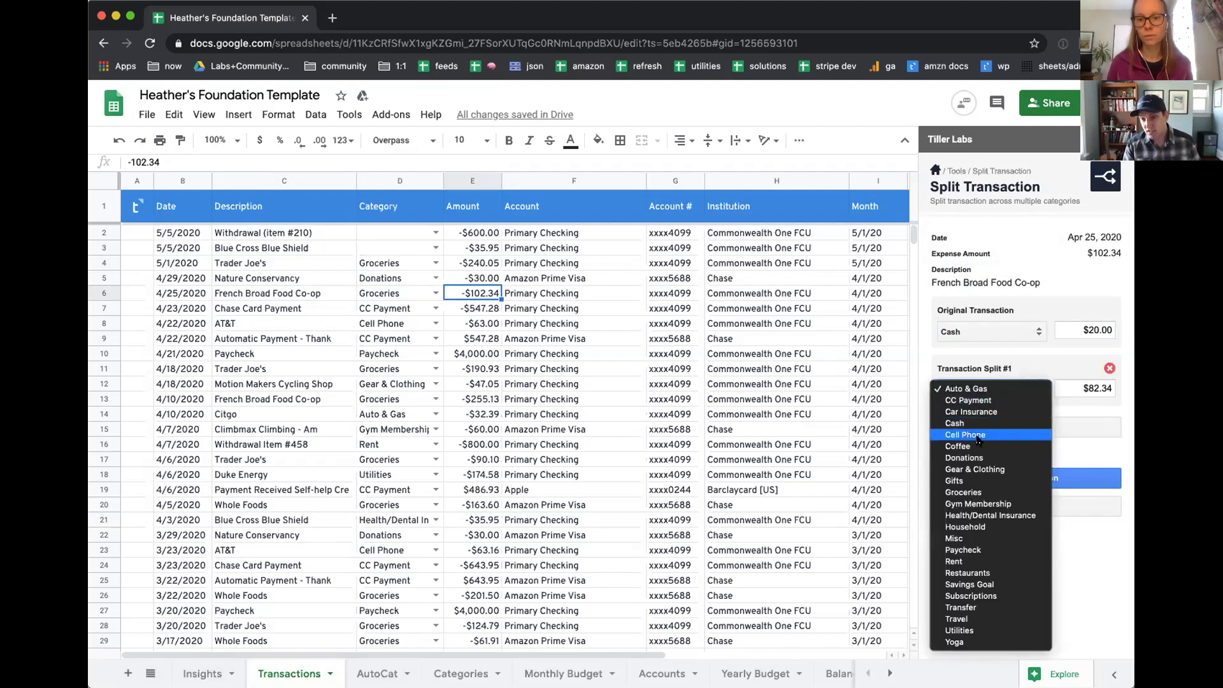
pyautogui.click(982, 493)
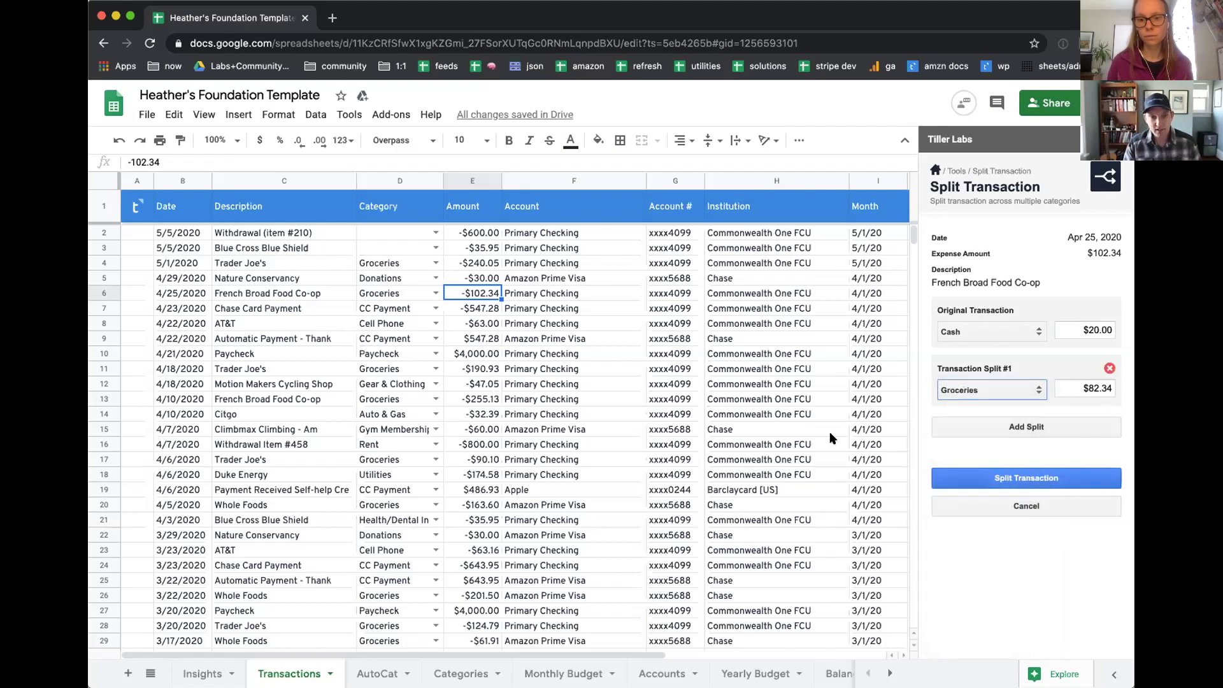
pyautogui.click(105, 291)
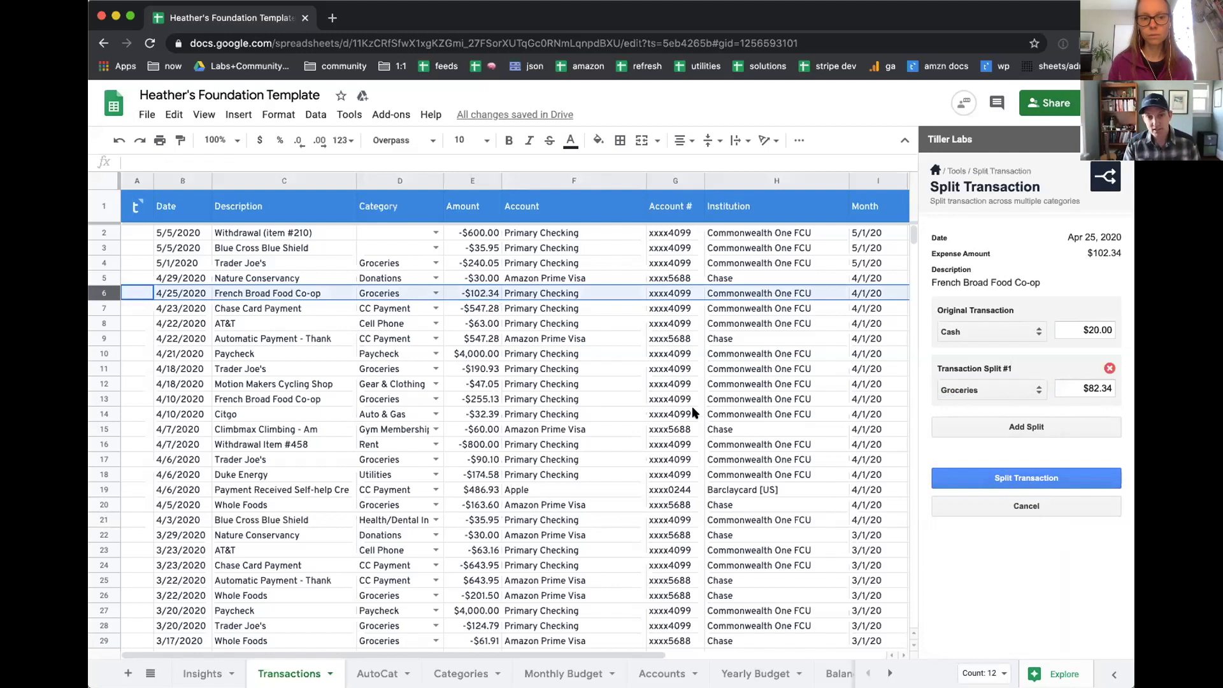
pyautogui.click(1048, 479)
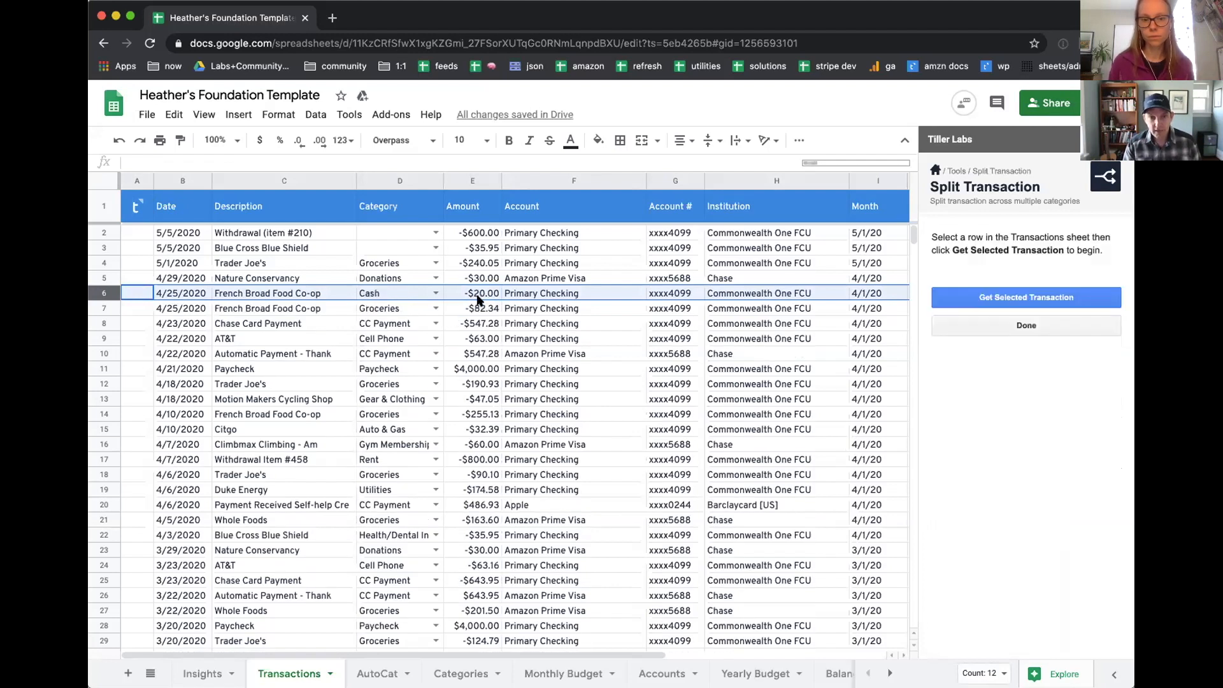
# Step: Check the category, amount and full description of the two split French Broad Food Co-op rows
pyautogui.click(478, 294)
pyautogui.click(382, 298)
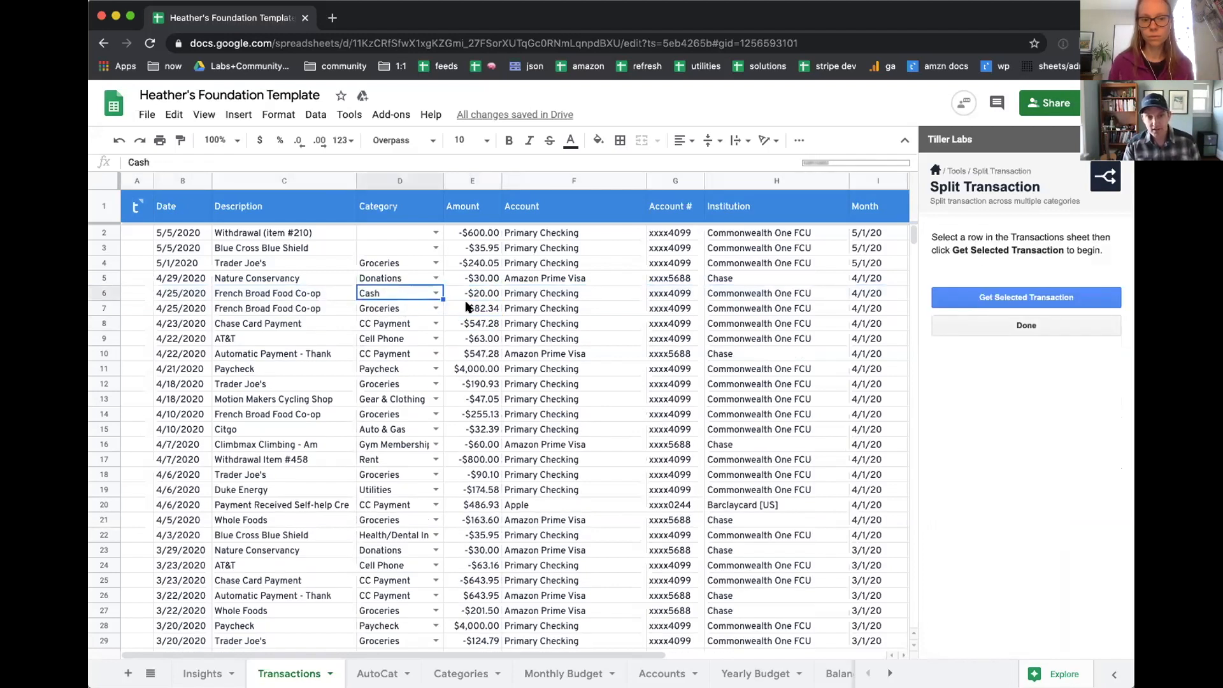
pyautogui.click(488, 308)
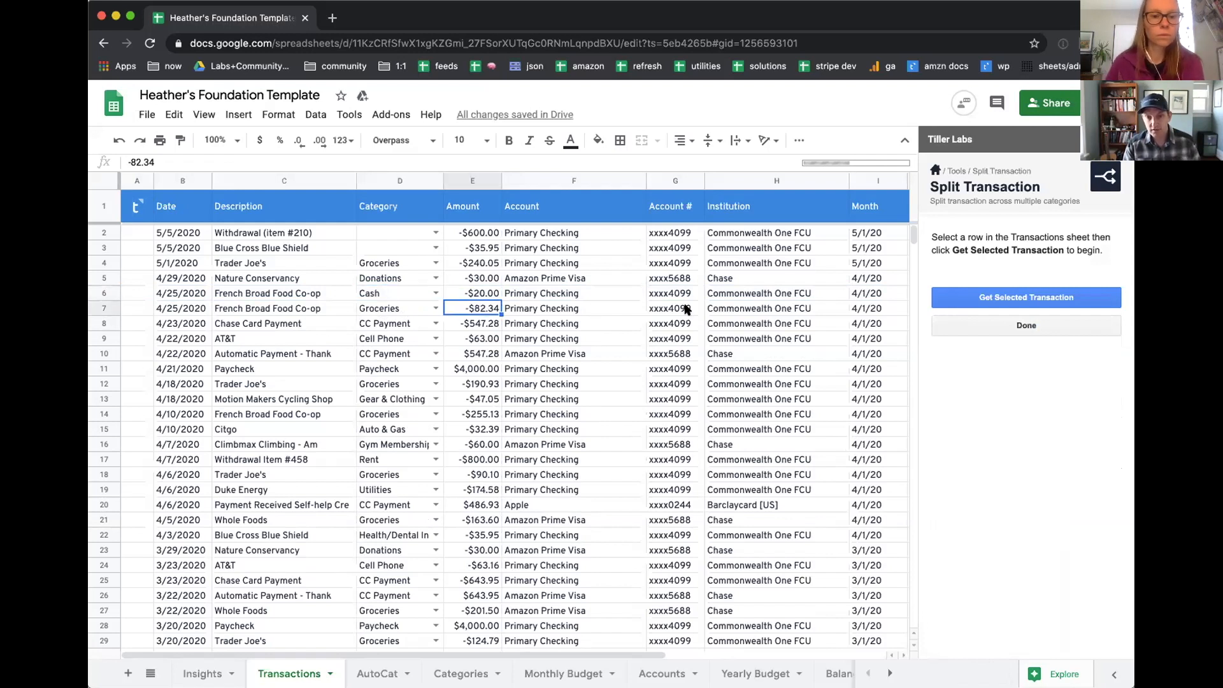
pyautogui.hscroll(5, 685, 308)
pyautogui.hscroll(1, 685, 308)
pyautogui.click(704, 309)
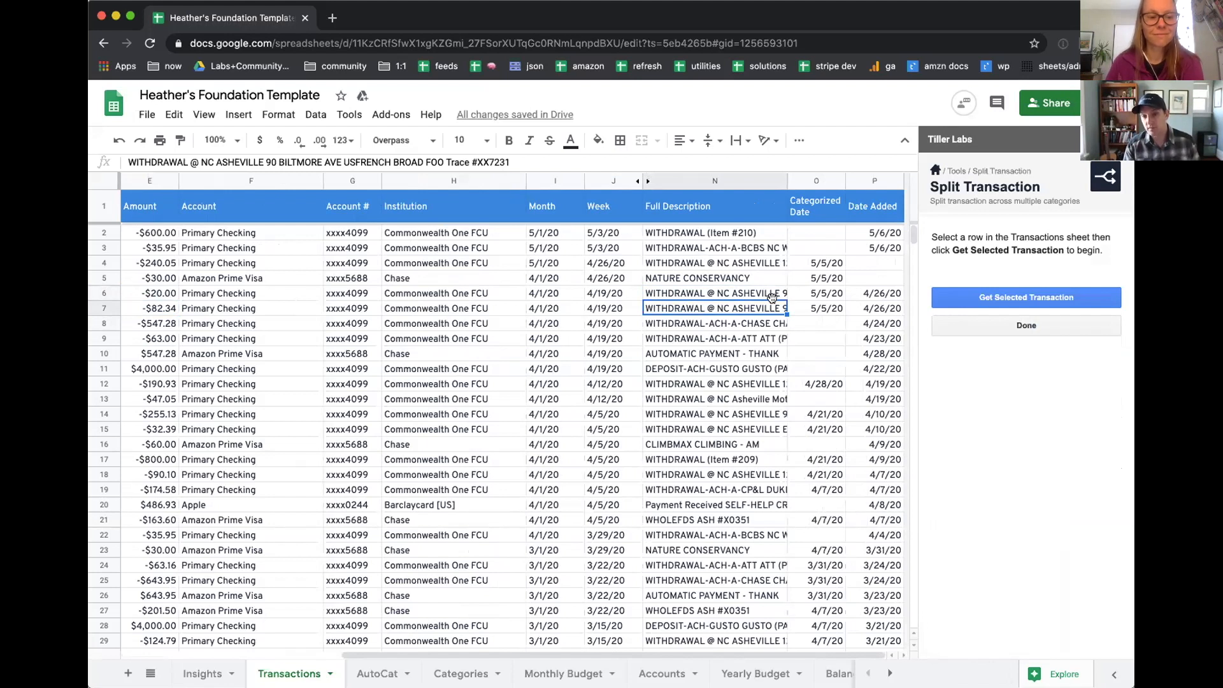
# Step: Insert a column before Categorized Date, allowing the protected edit and suppressing the warning for 5 minutes
pyautogui.click(808, 184)
pyautogui.rightClick(808, 184)
pyautogui.click(834, 277)
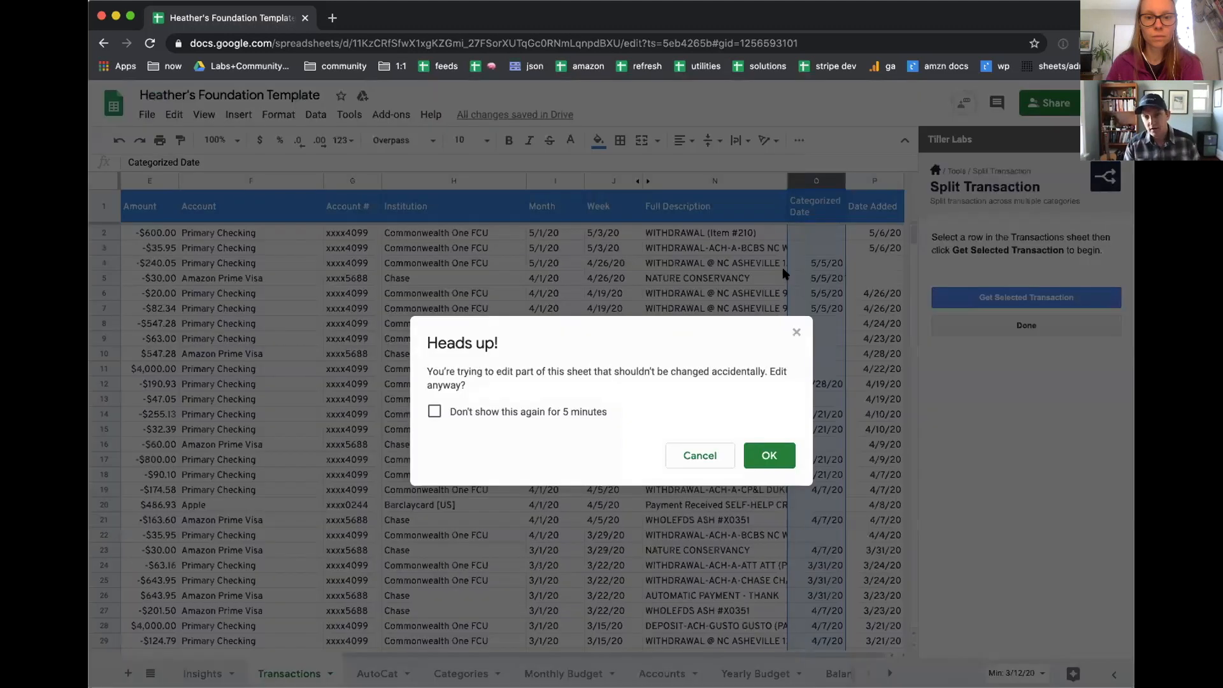
pyautogui.click(518, 412)
pyautogui.click(768, 456)
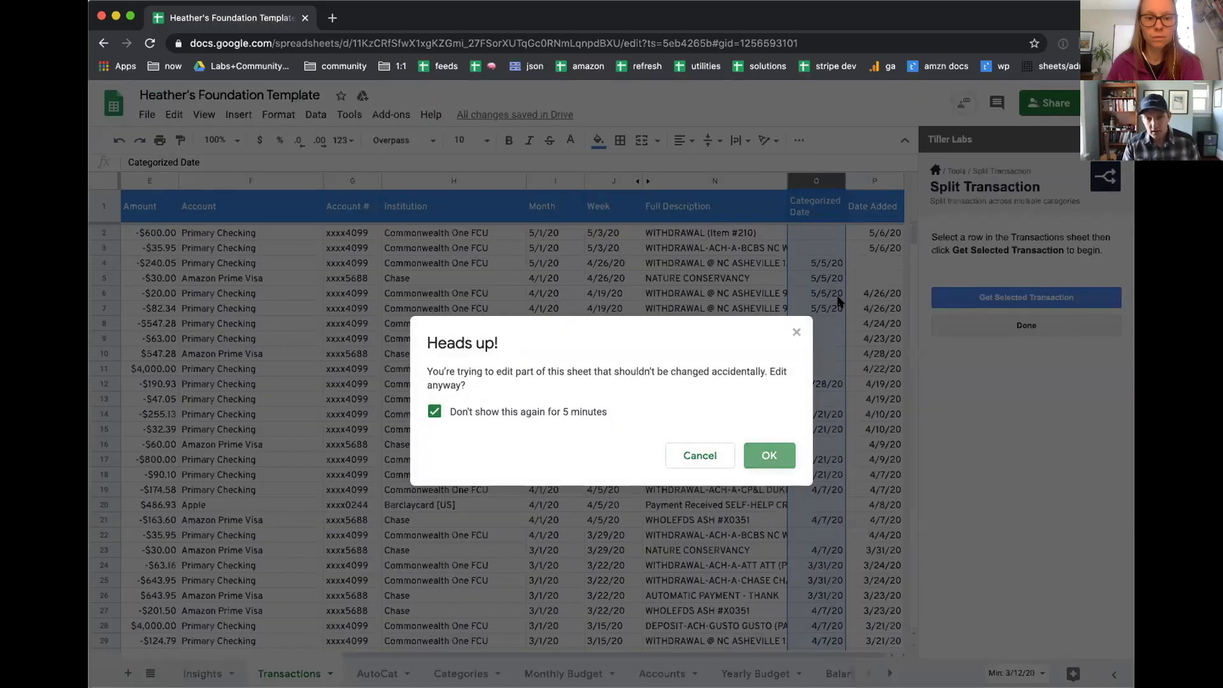
# Step: Title the new column between Full Description and Categorized Date "Note"
pyautogui.write('NO')
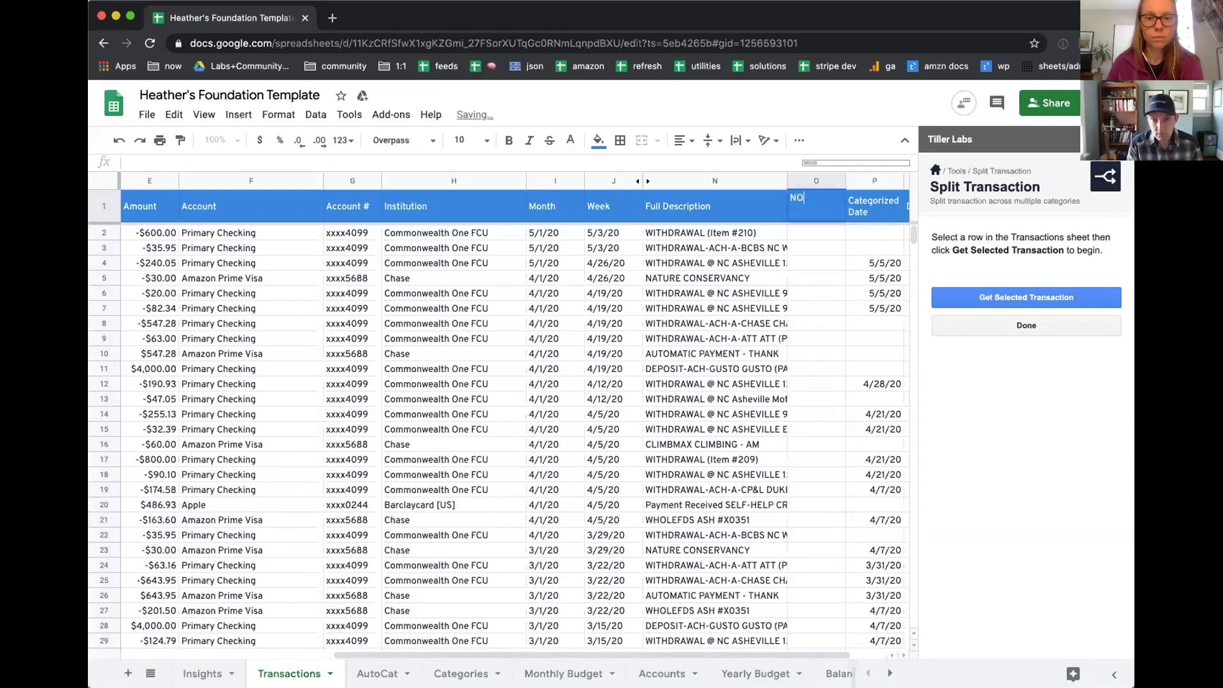
pyautogui.press('BackSpace')
pyautogui.write('ote')
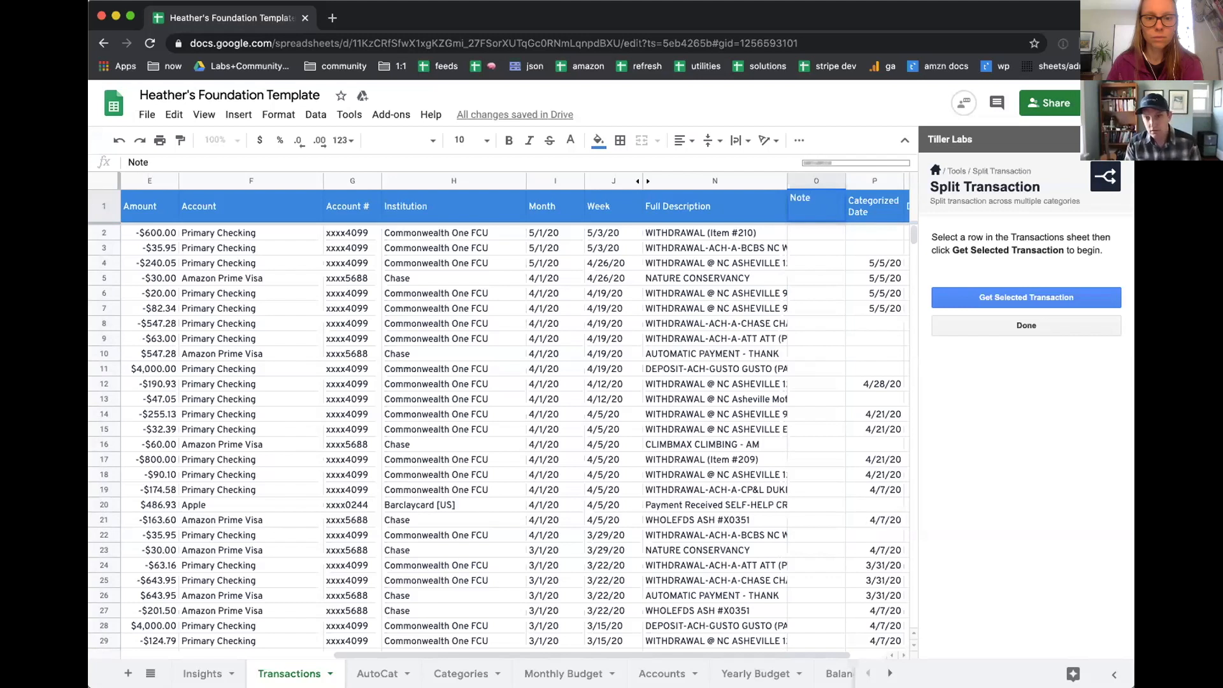
pyautogui.press('Return')
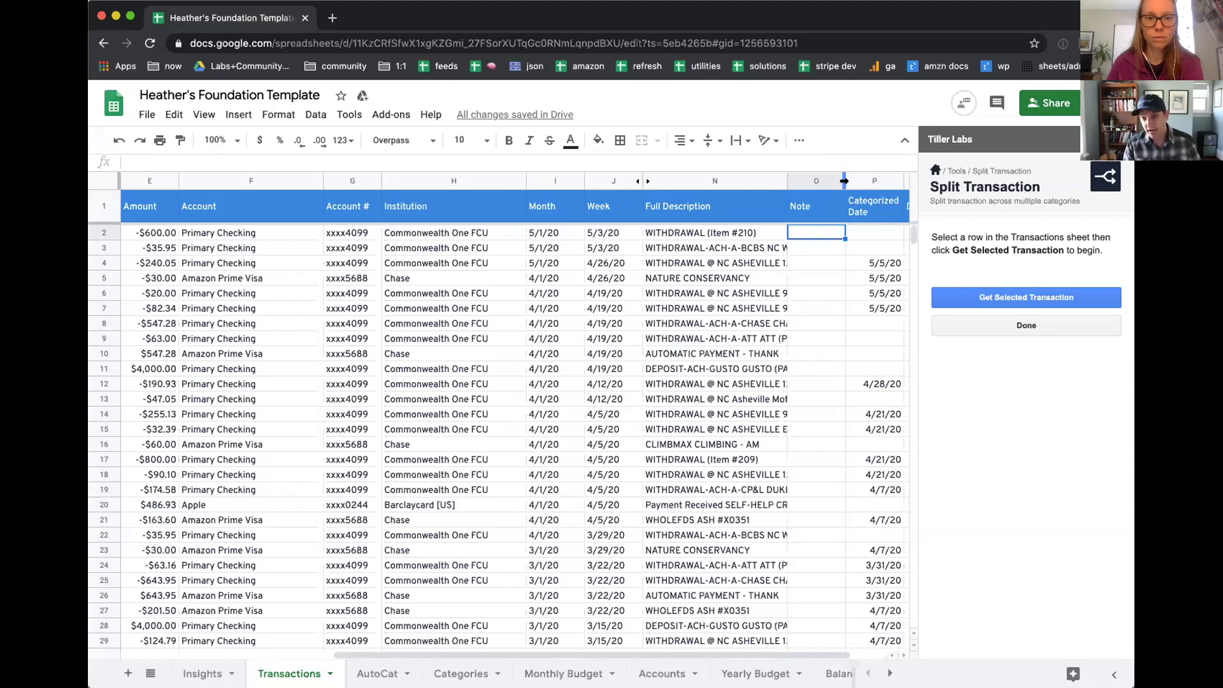
pyautogui.click(801, 209)
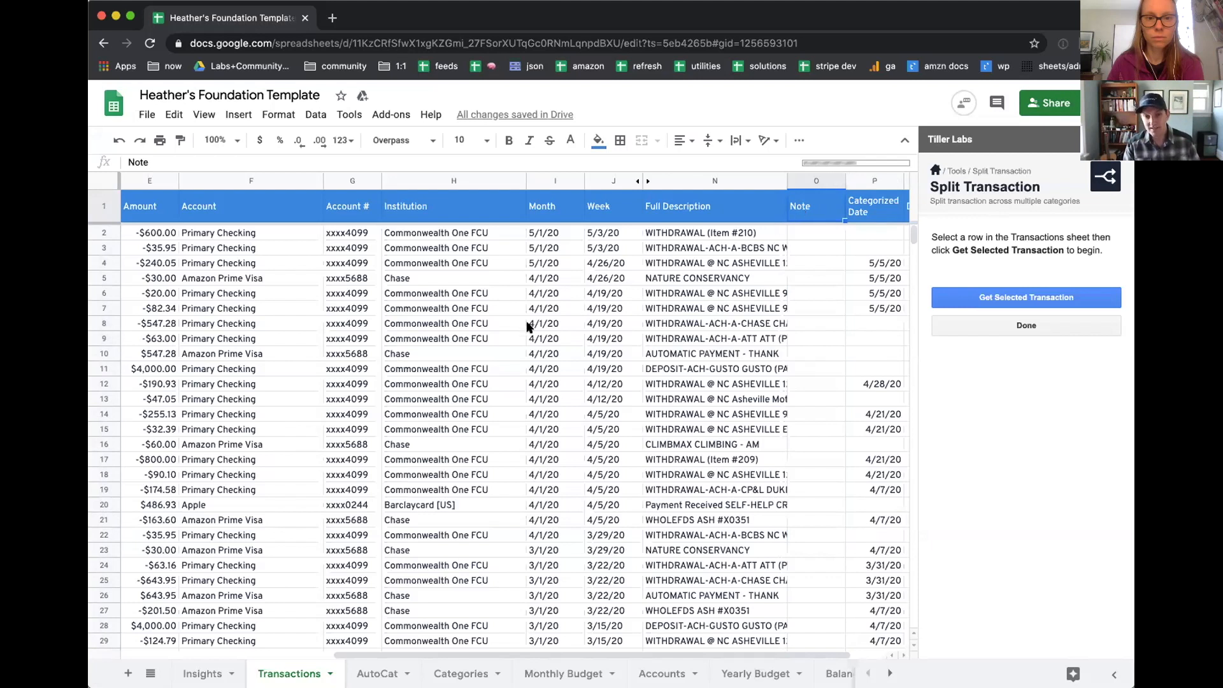
# Step: Load the 5/1/2020 Trader Joe's transaction for splitting and set its original portion to Yoga with $15
pyautogui.hscroll(-5, 529, 327)
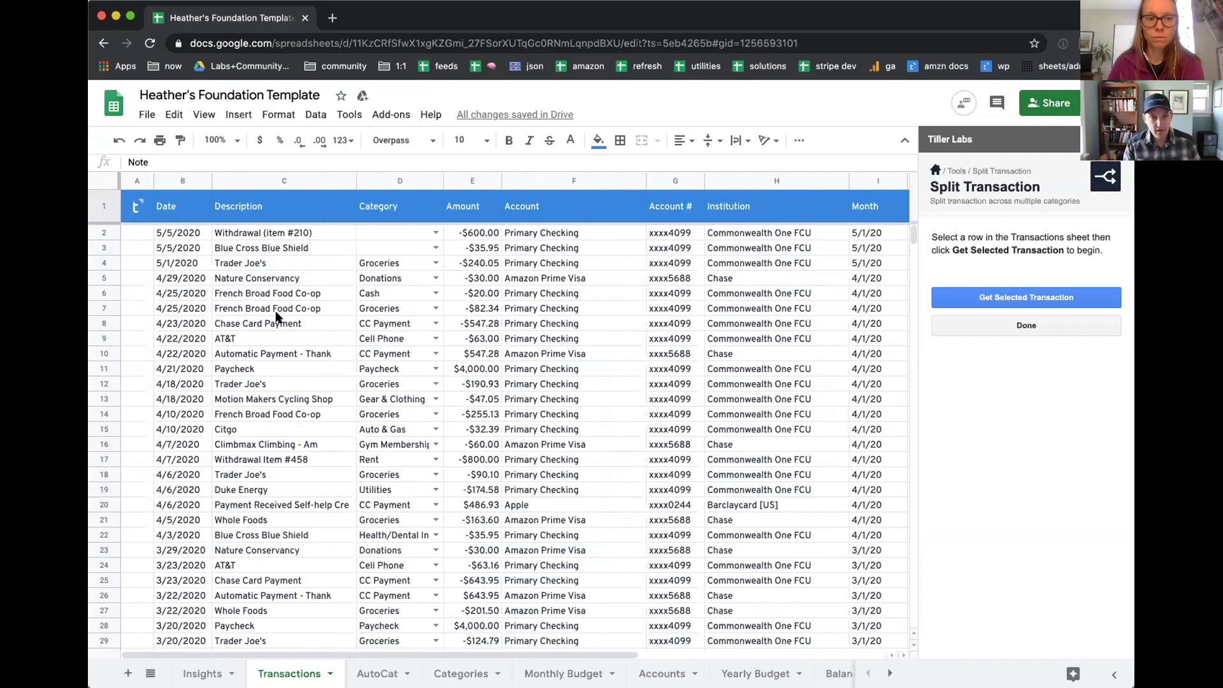
pyautogui.click(262, 263)
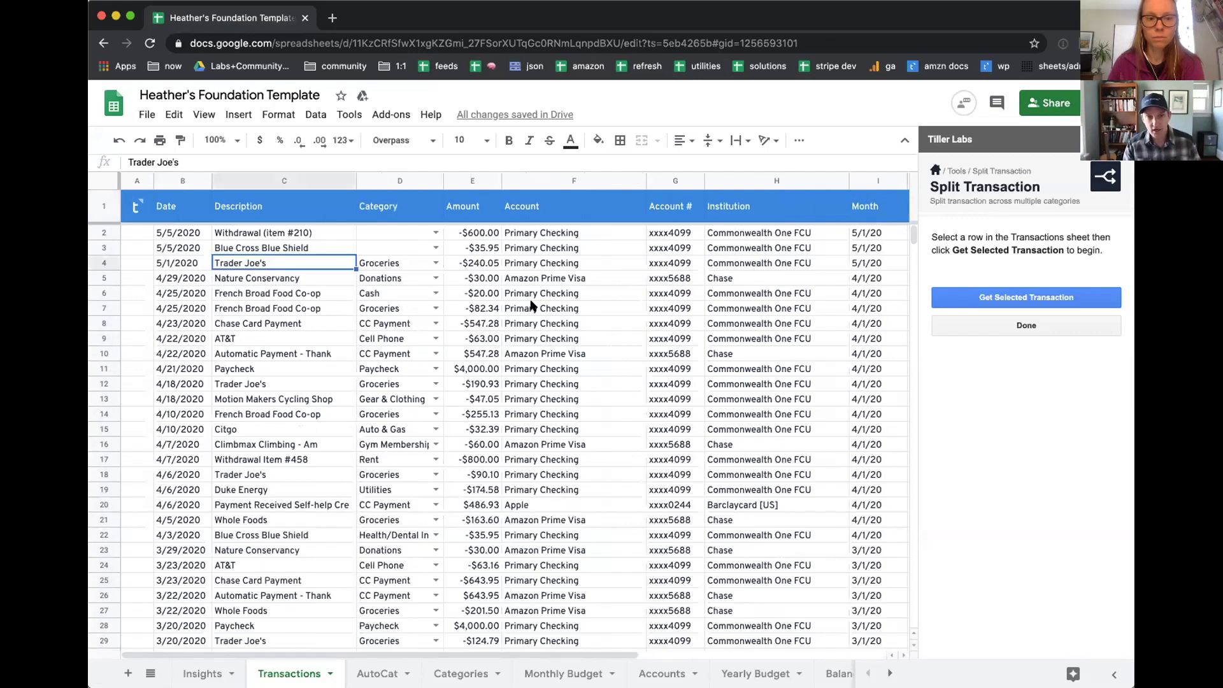
pyautogui.click(989, 296)
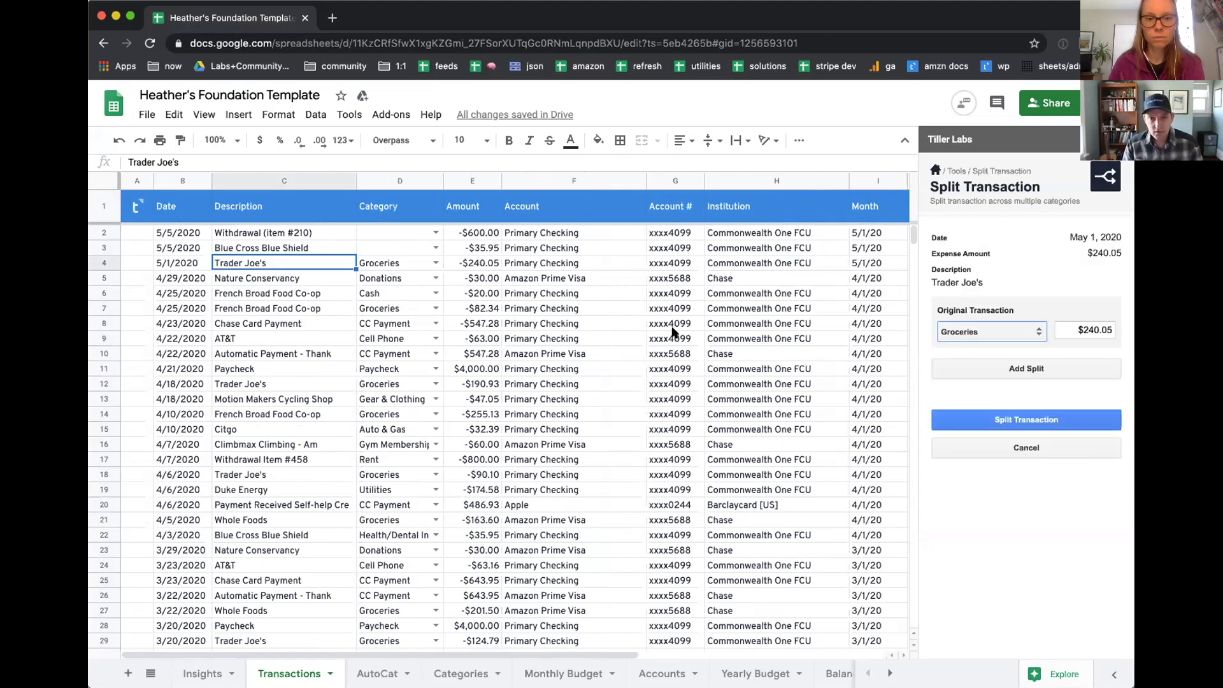
pyautogui.click(979, 332)
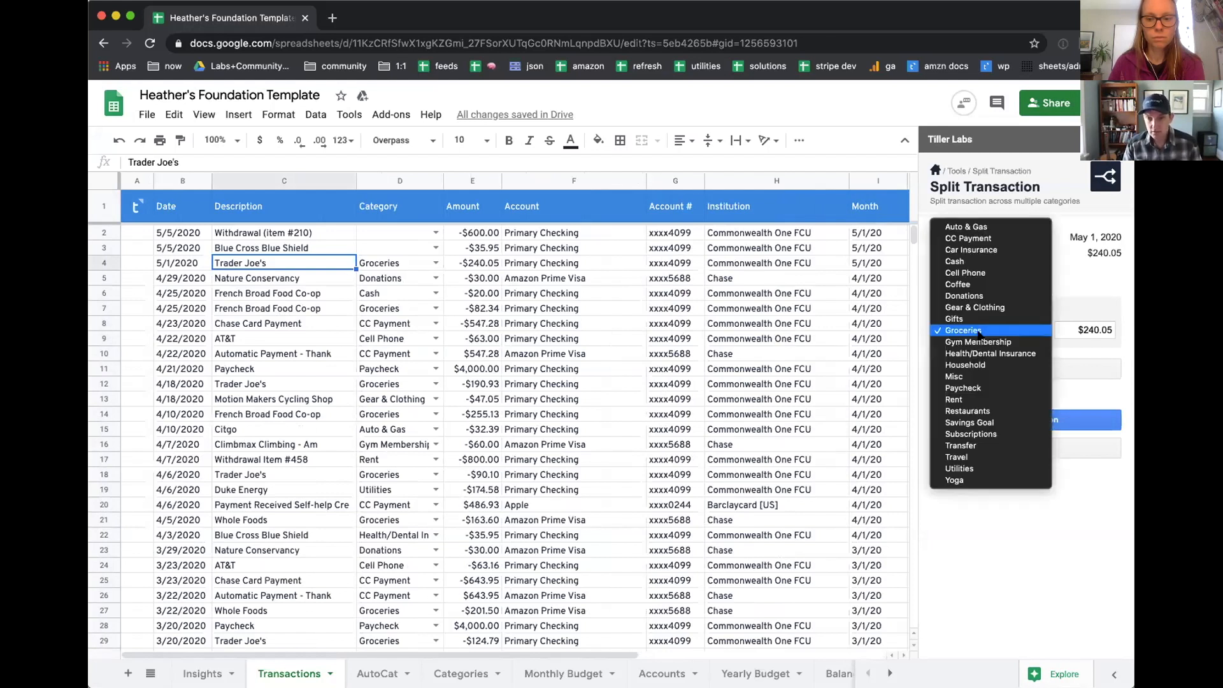
pyautogui.click(980, 481)
pyautogui.click(1068, 329)
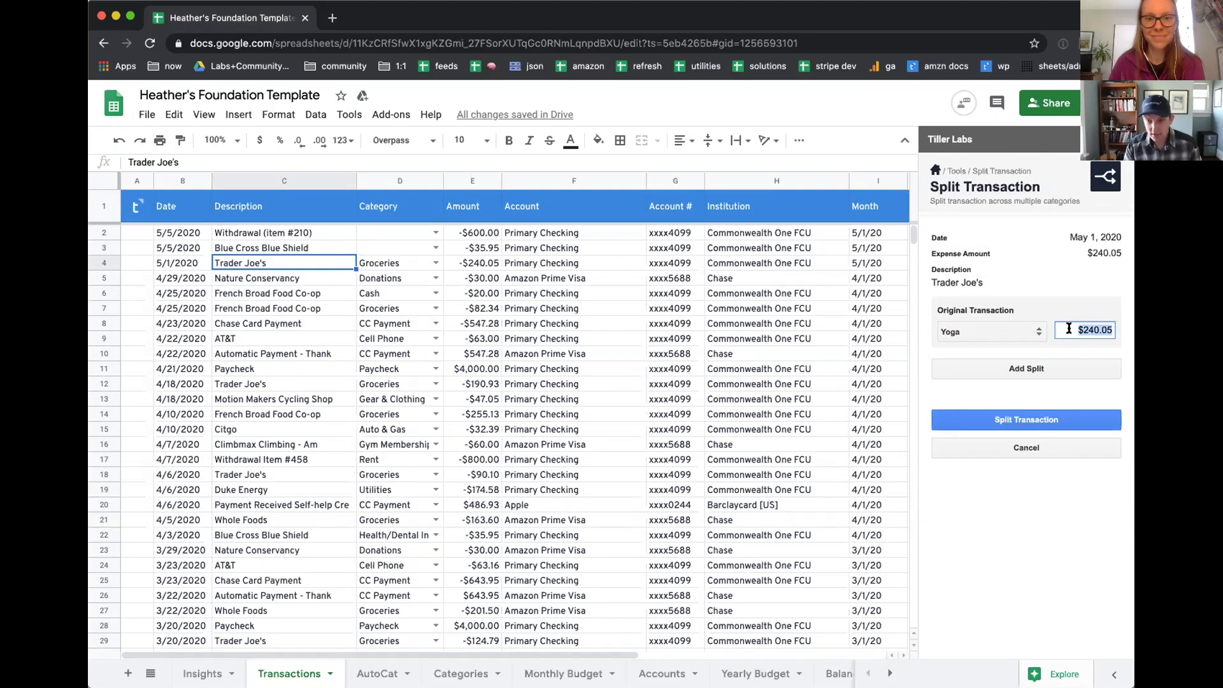
pyautogui.write('15')
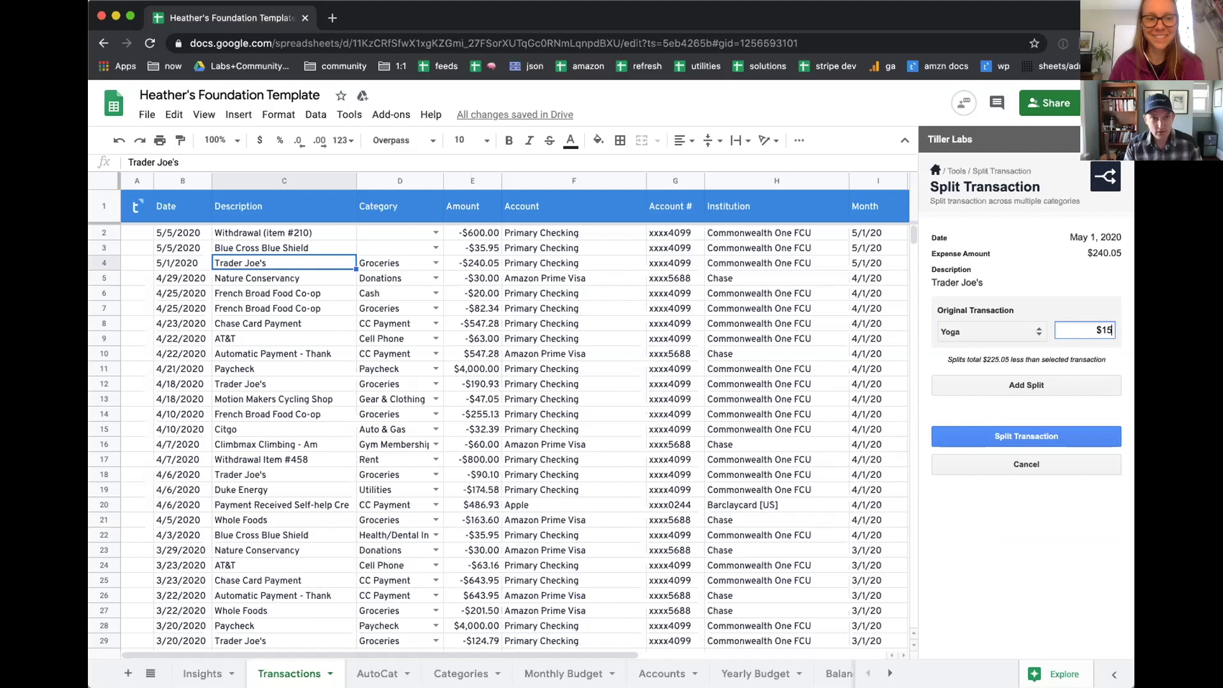
# Step: Add a first split to the Trader Joe's transaction with category Coffee and amount $5
pyautogui.click(1003, 386)
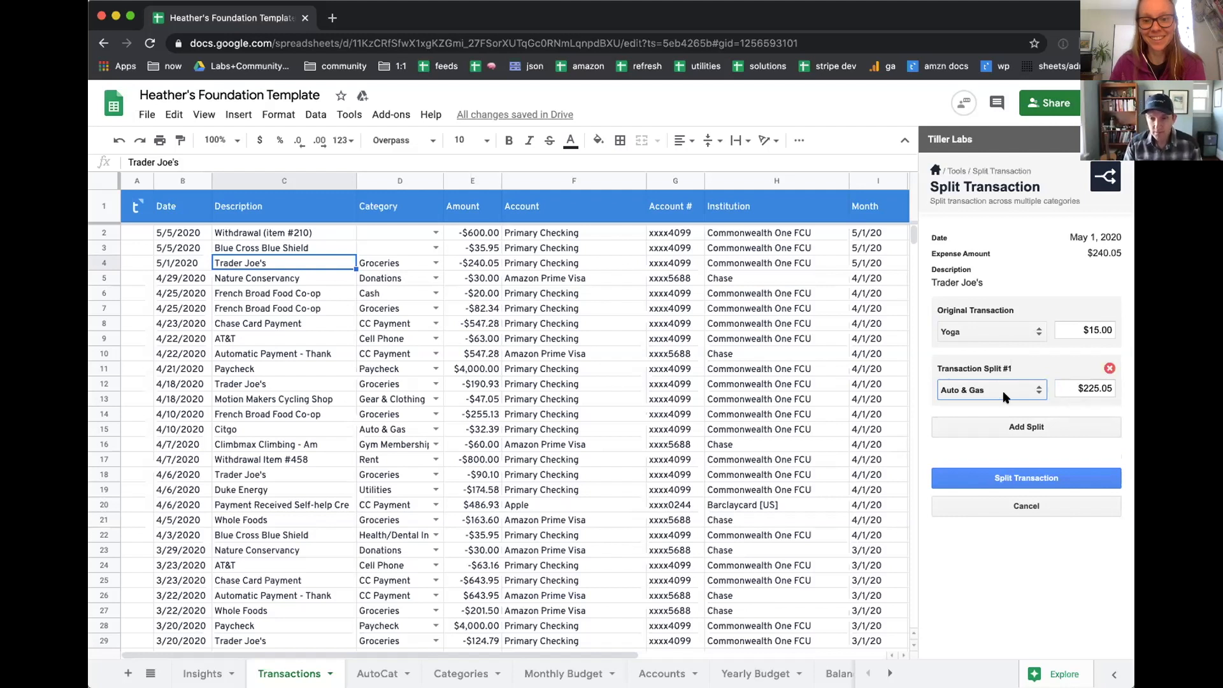
pyautogui.click(970, 395)
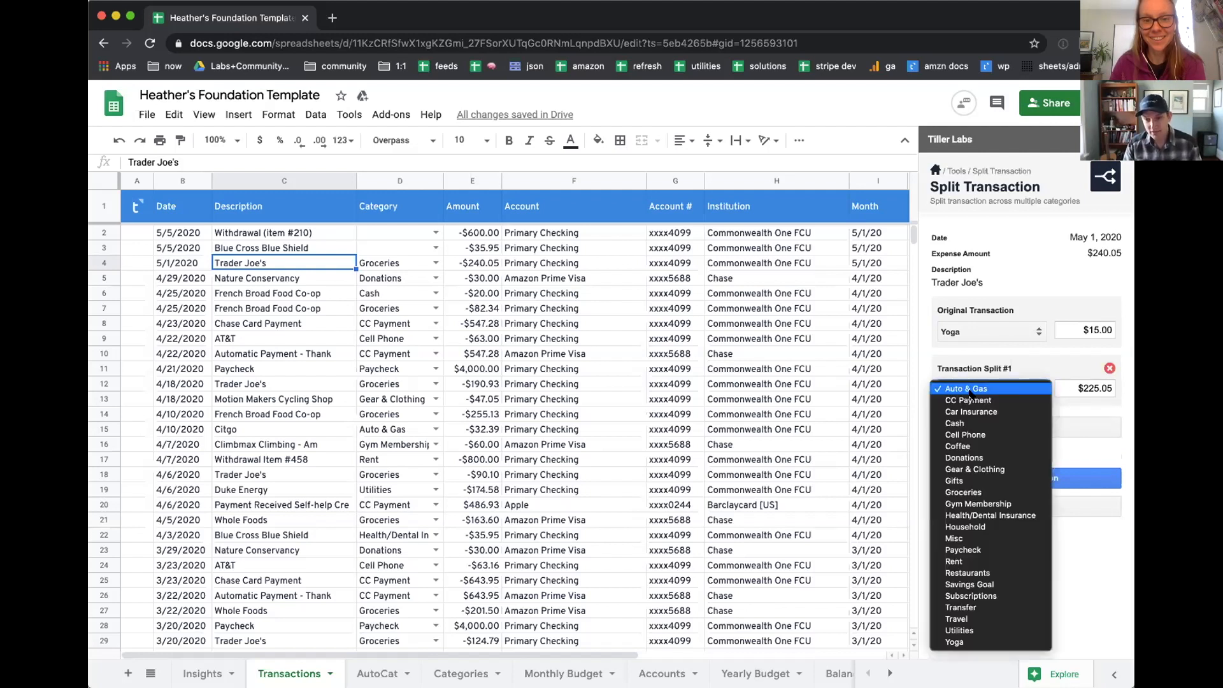
pyautogui.click(988, 446)
pyautogui.click(1081, 388)
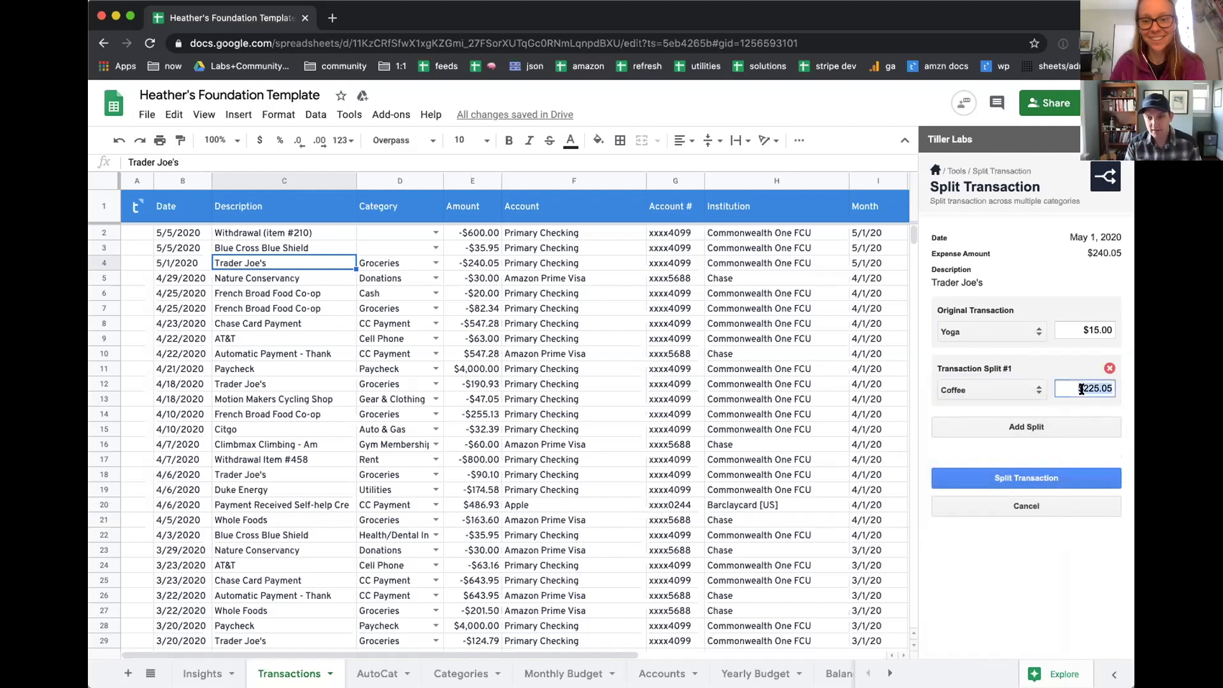
pyautogui.write('4')
pyautogui.press('BackSpace')
pyautogui.write('5')
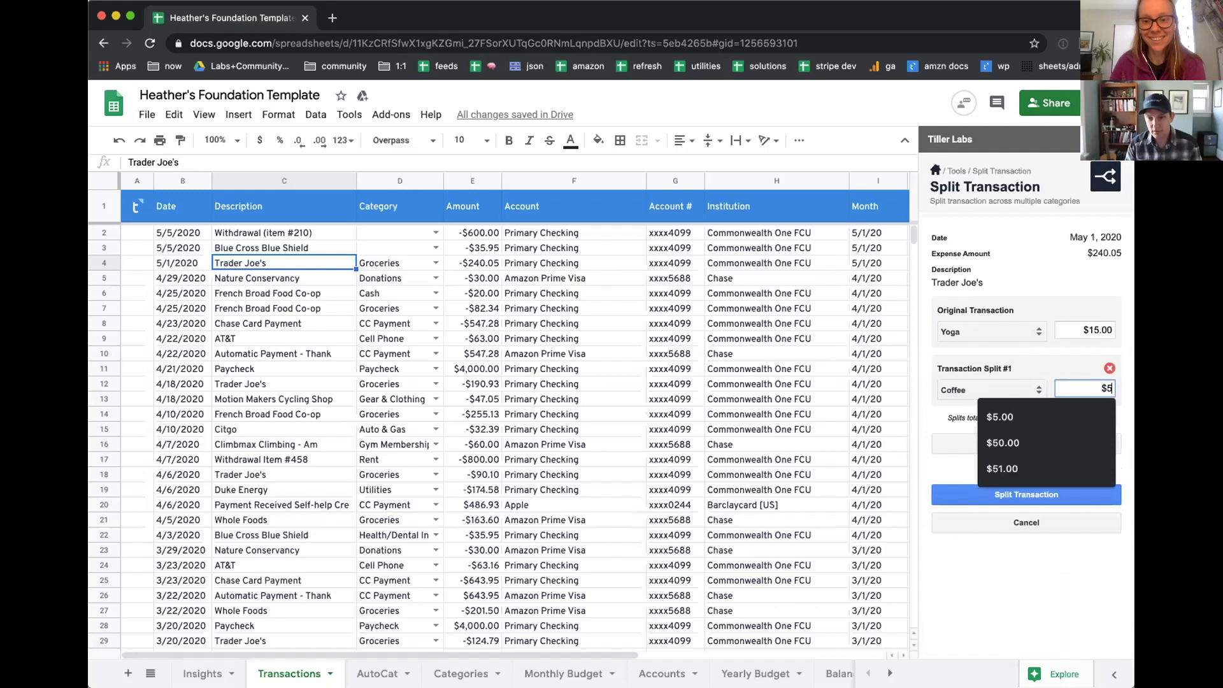
pyautogui.click(930, 418)
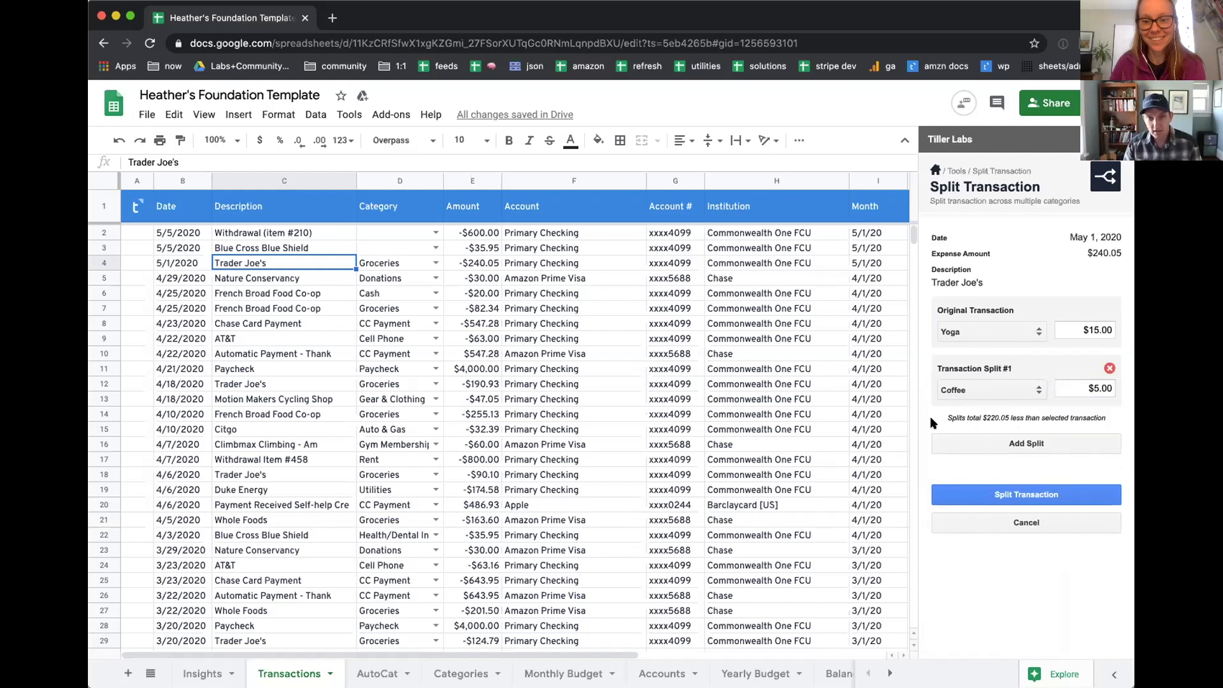
# Step: Add a second split to the Trader Joe's transaction with category Household and amount $10
pyautogui.click(985, 444)
pyautogui.click(985, 447)
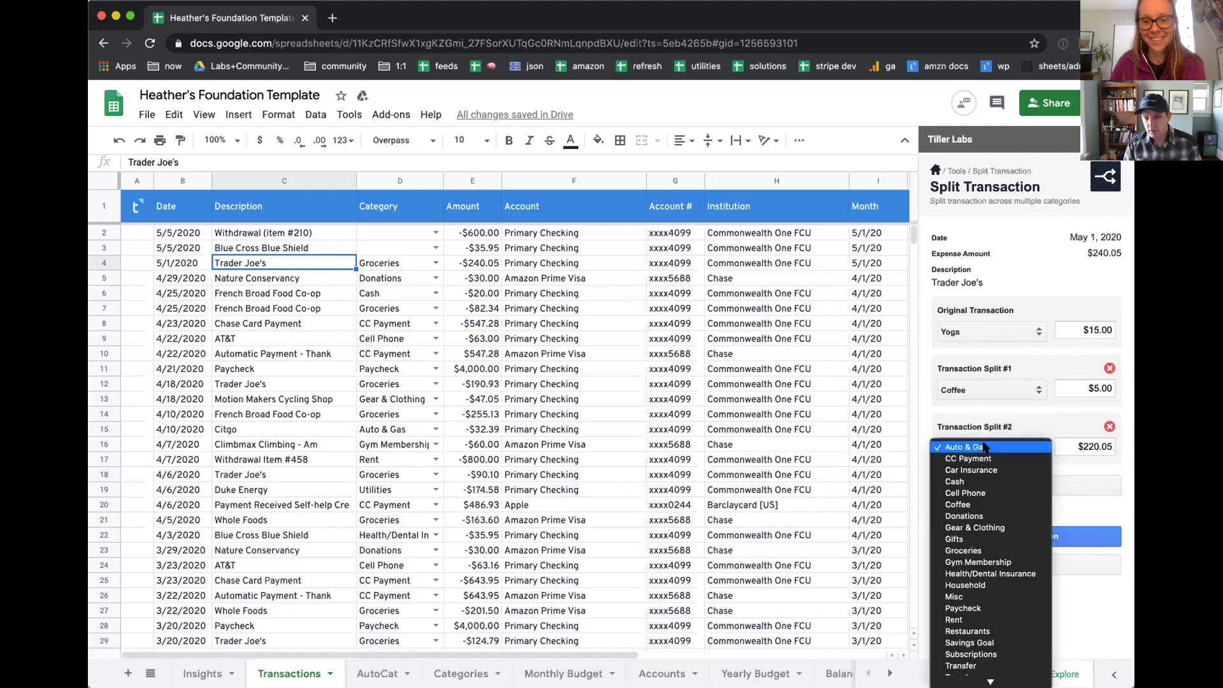
pyautogui.click(997, 585)
pyautogui.click(1091, 446)
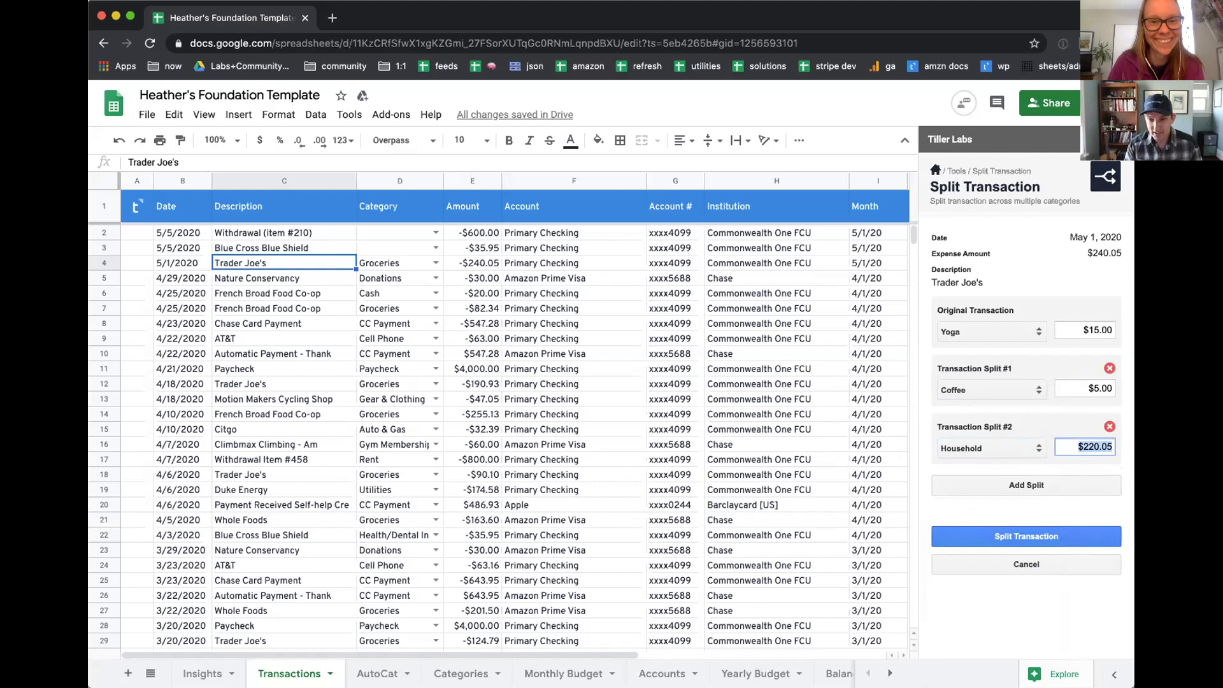
pyautogui.write('10')
# Step: Add a third split for the remaining balance of the Trader Joe's transaction with category Groceries
pyautogui.click(1028, 502)
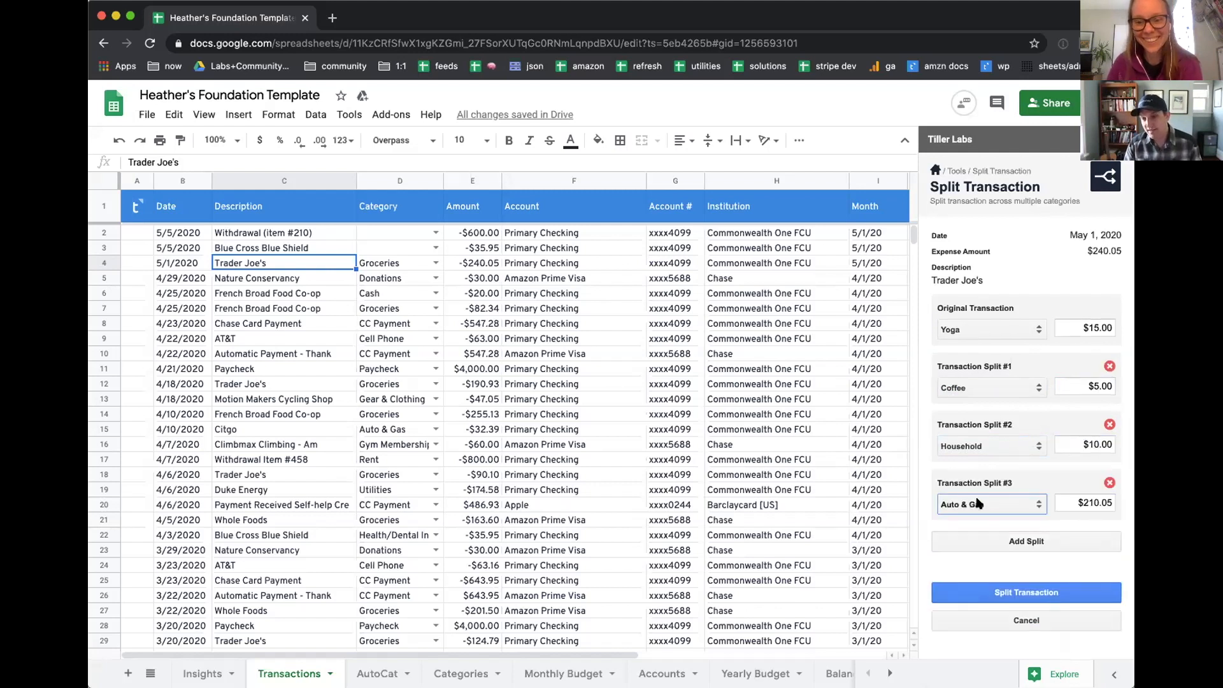
pyautogui.click(1023, 504)
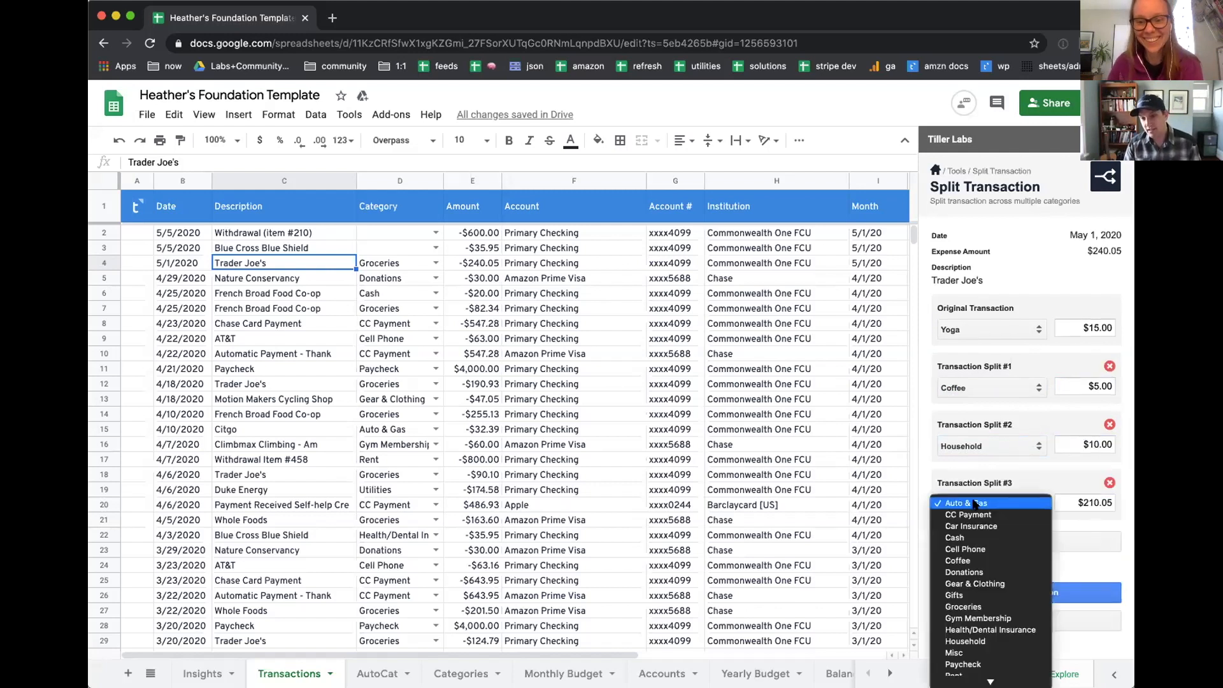
pyautogui.click(981, 605)
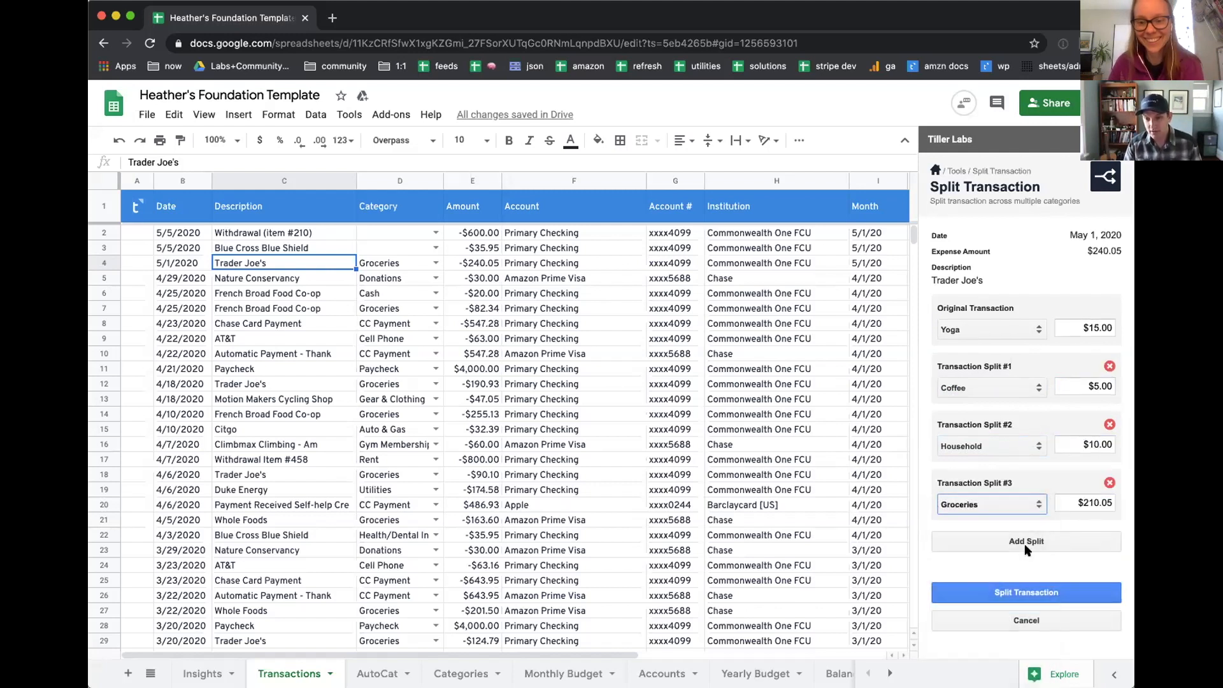
# Step: Remove the Household split and split the Trader Joe's transaction, prorating the remainder across the other splits
pyautogui.click(1110, 425)
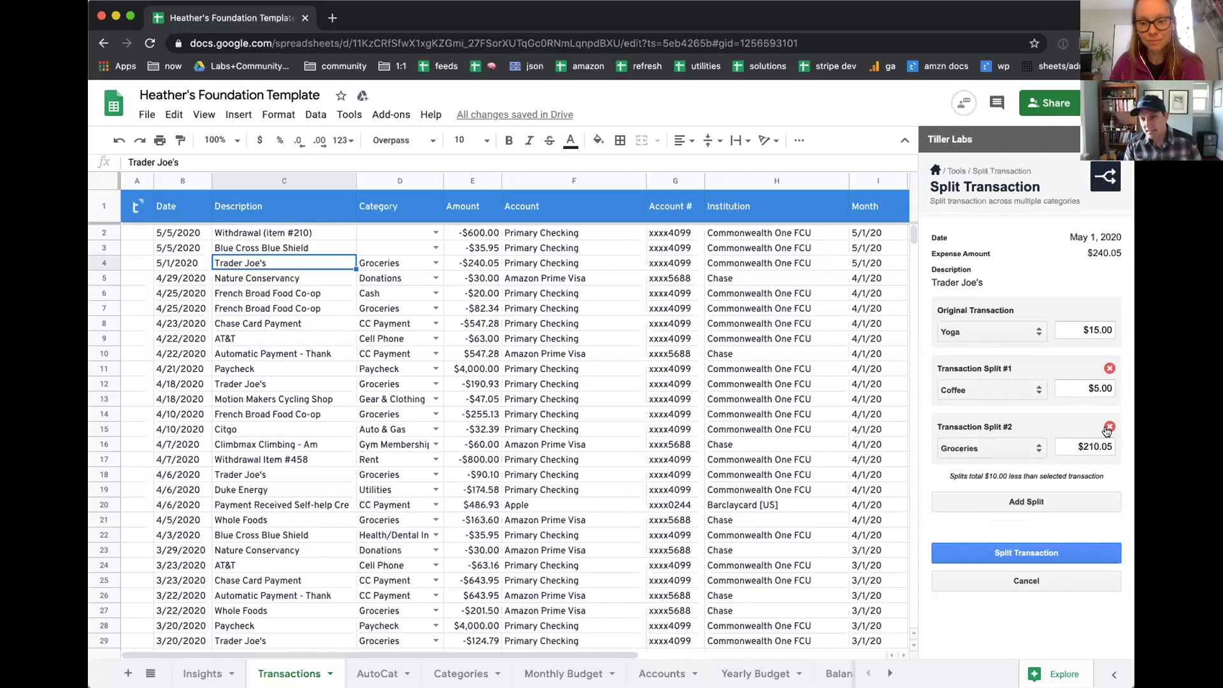
pyautogui.moveTo(989, 473); pyautogui.dragTo(1006, 472)
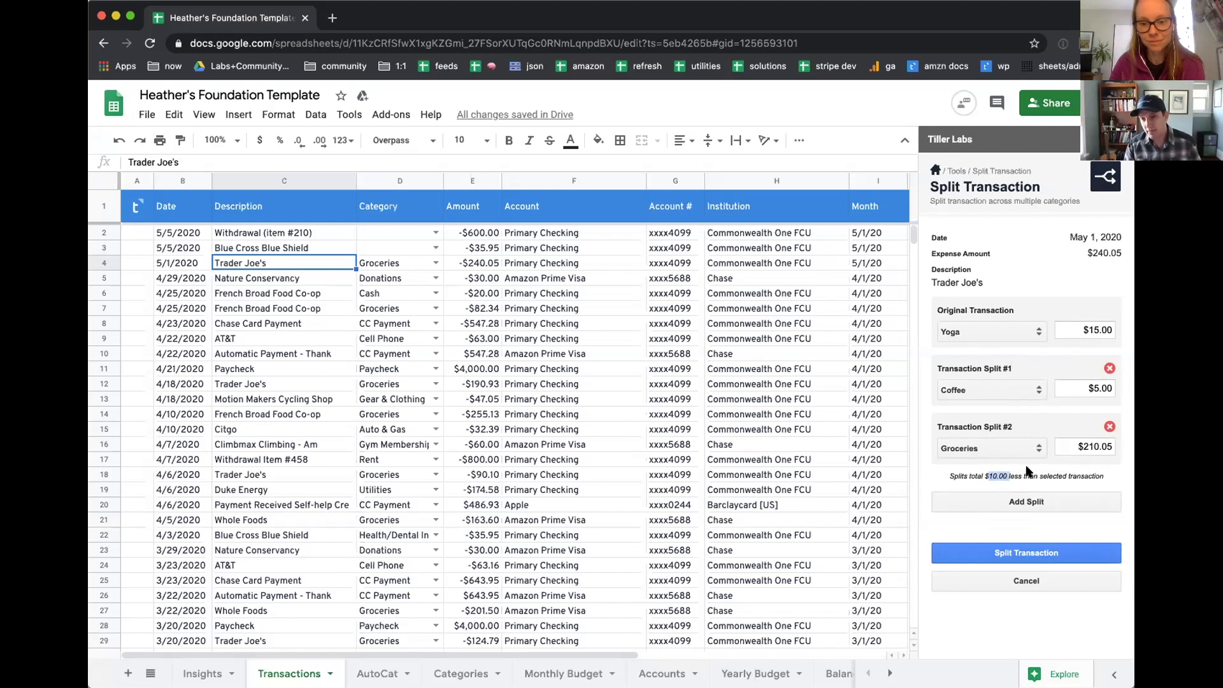
pyautogui.scroll(-1, 1035, 488)
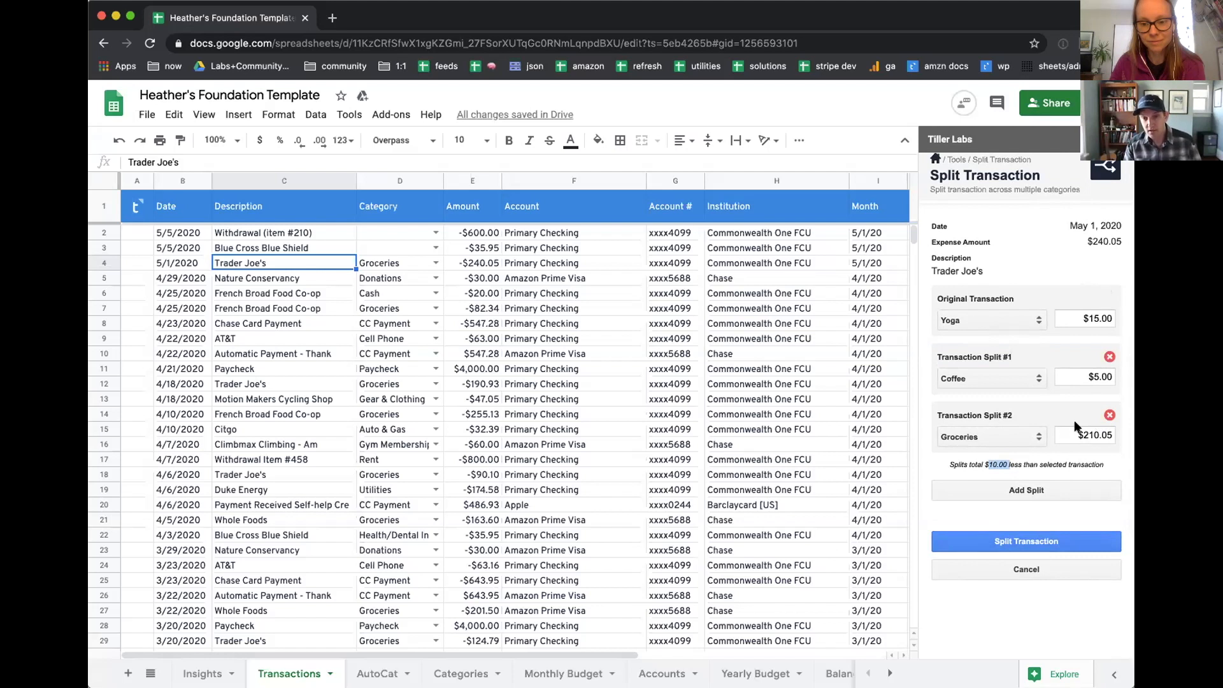
pyautogui.click(998, 542)
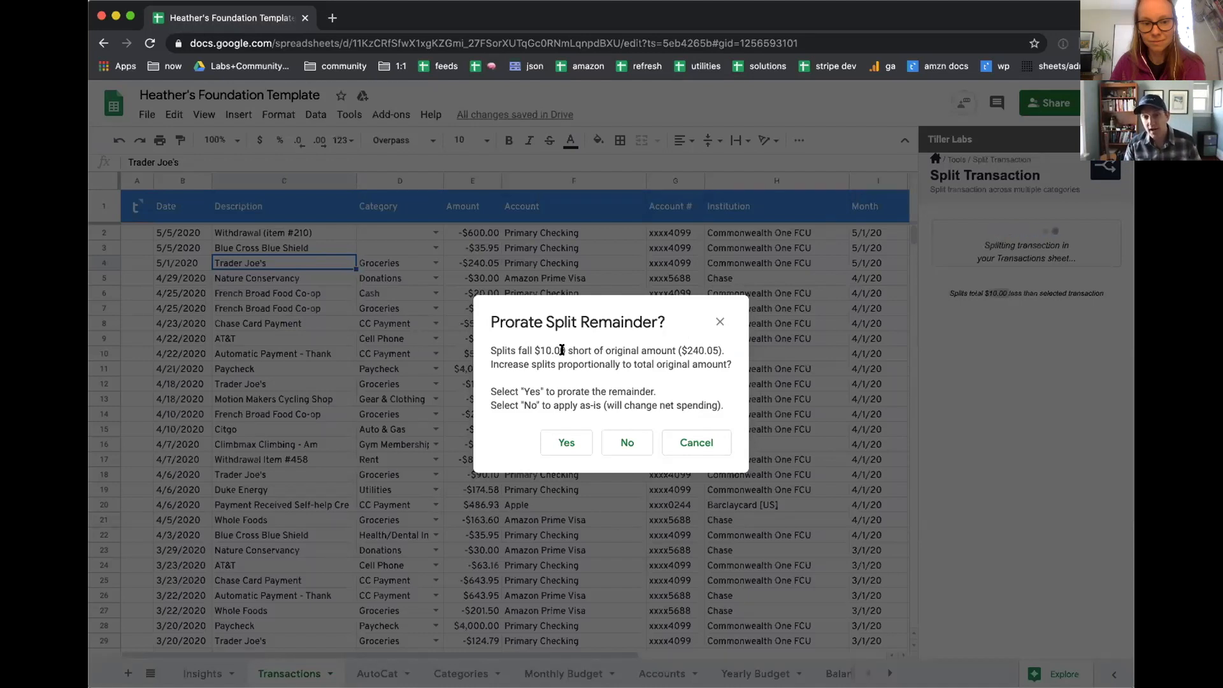
pyautogui.doubleClick(567, 390)
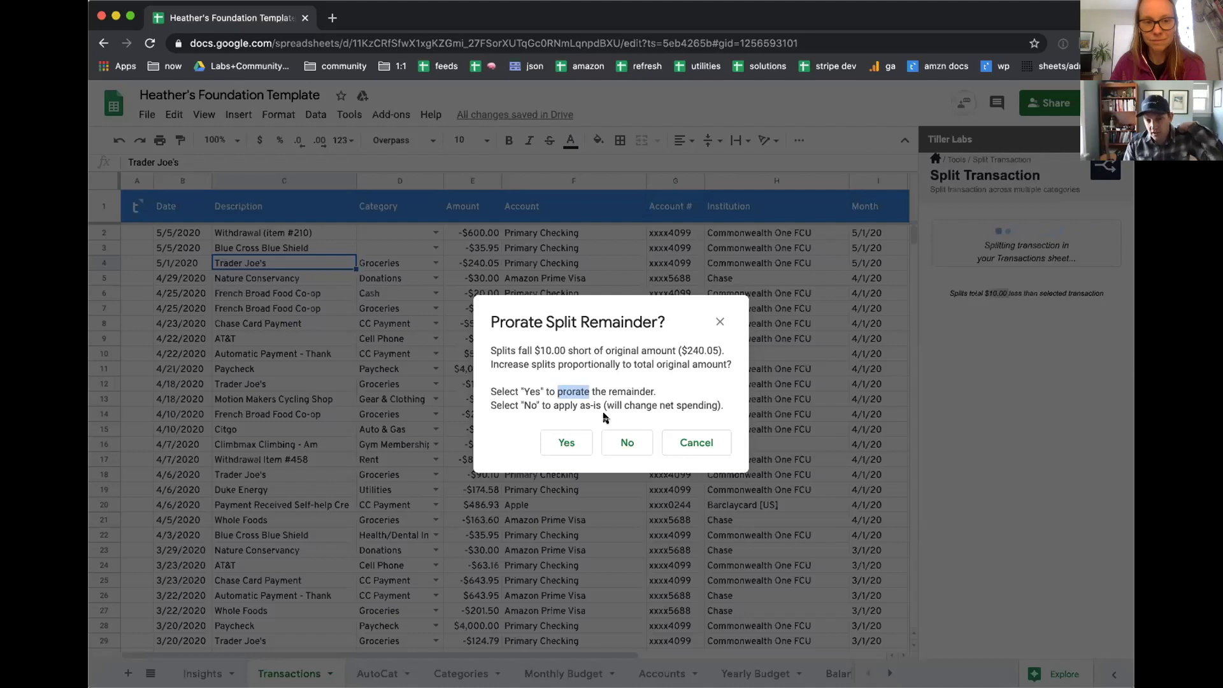
pyautogui.click(573, 435)
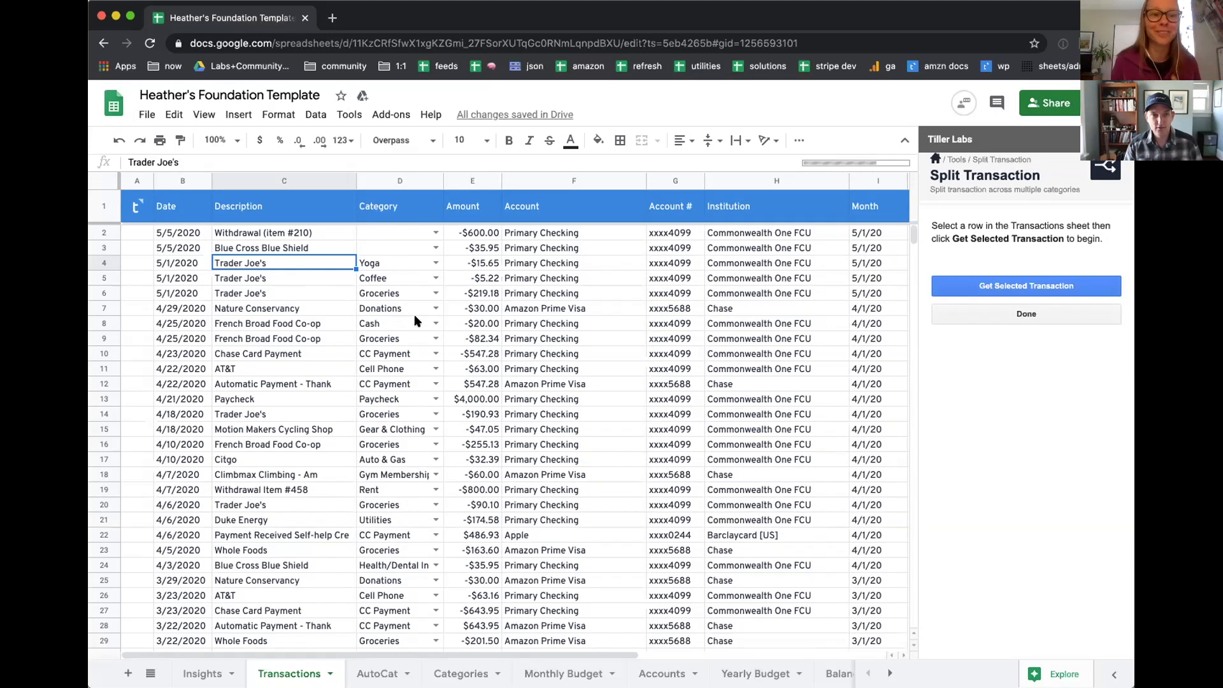
# Step: Check the categories and amounts of the three 5/1/2020 Trader Joe's splits and fit the Note column's width to its contents to read their notes
pyautogui.click(475, 278)
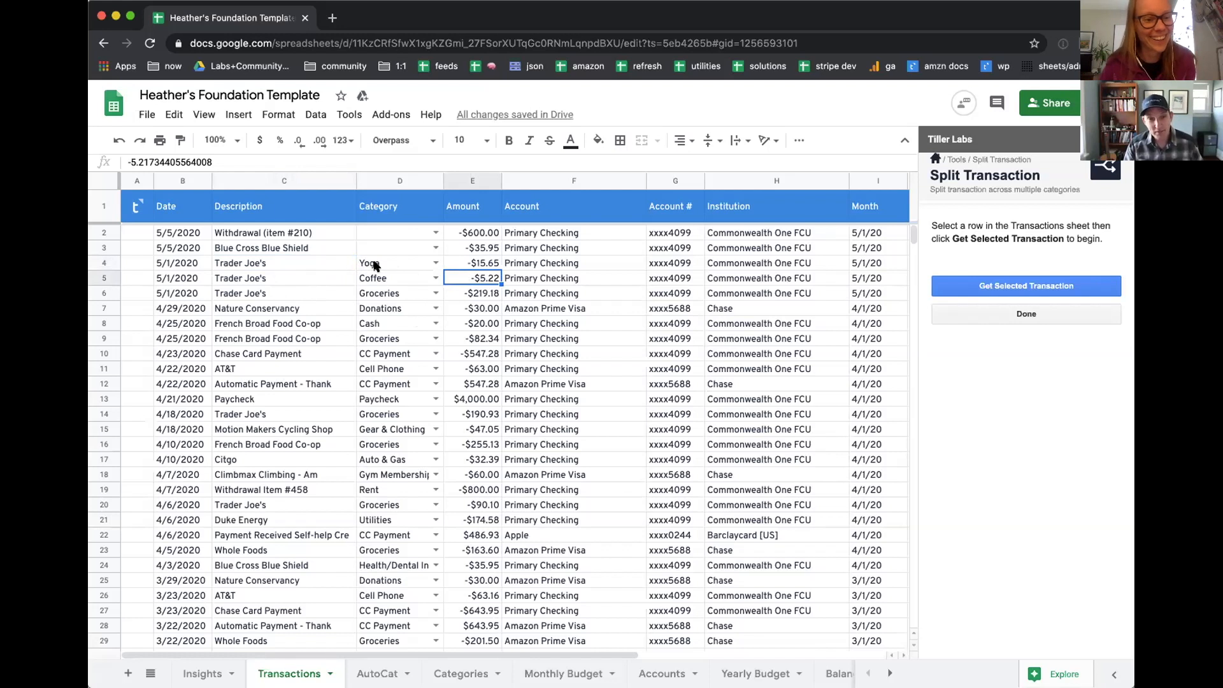
pyautogui.moveTo(376, 264); pyautogui.dragTo(375, 295)
pyautogui.click(495, 279)
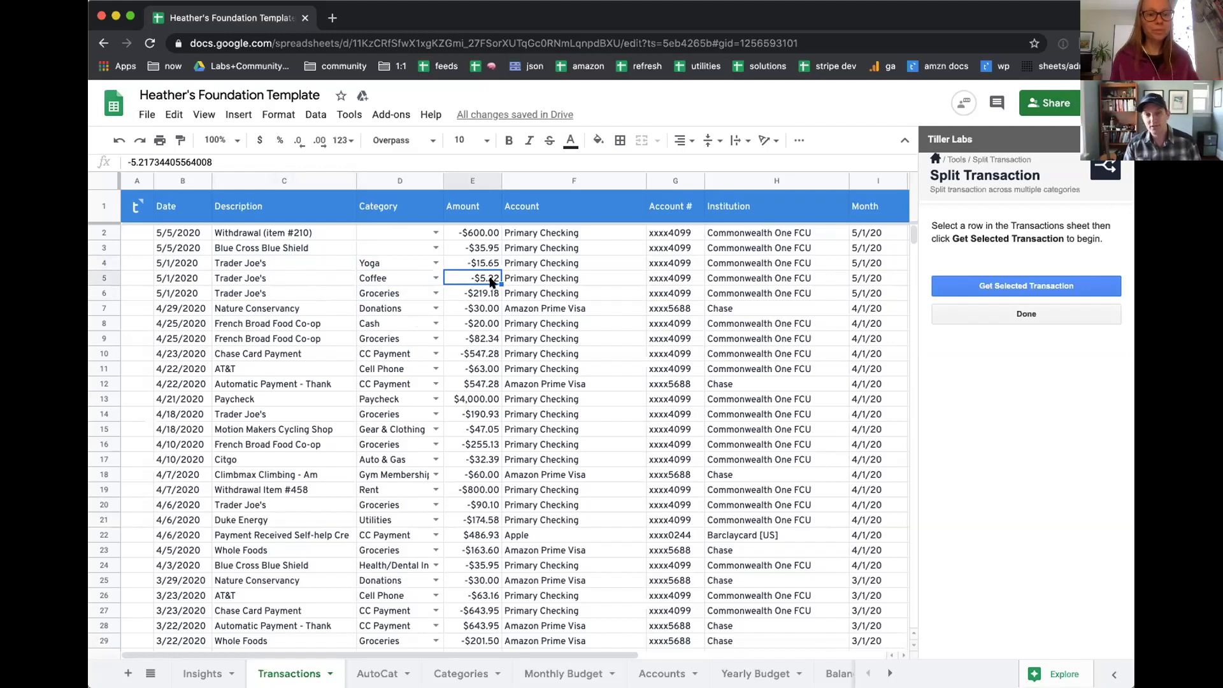
pyautogui.moveTo(489, 264); pyautogui.dragTo(494, 293)
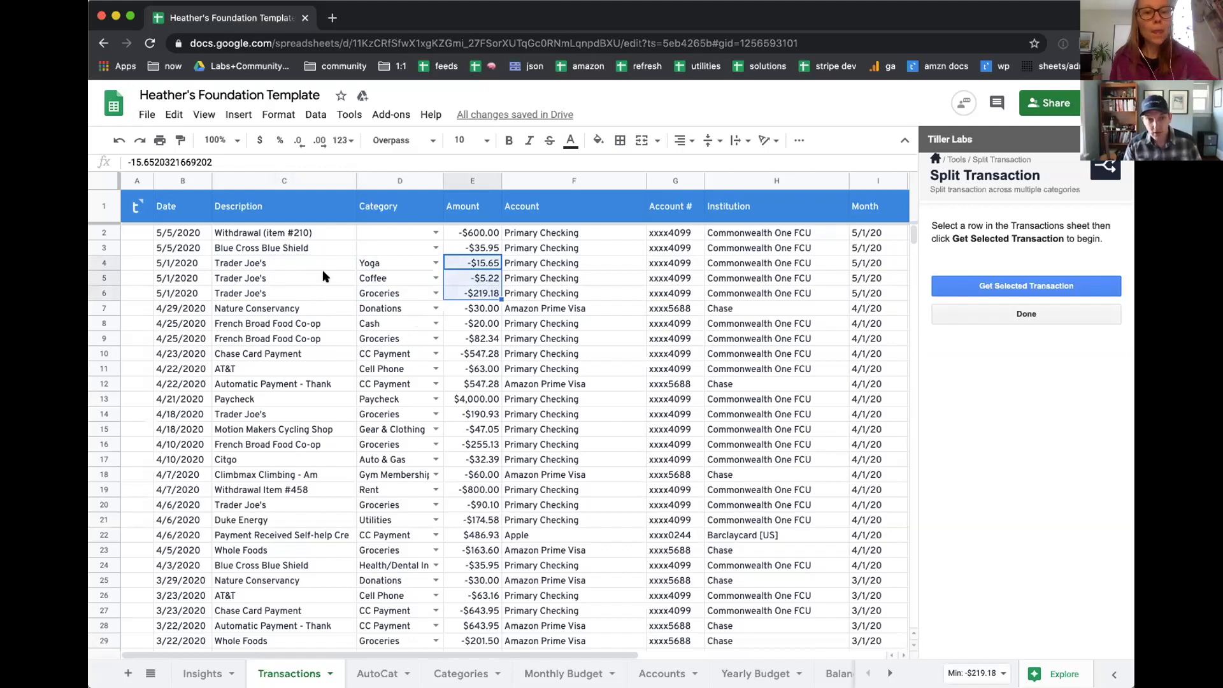
pyautogui.moveTo(98, 325); pyautogui.dragTo(102, 338)
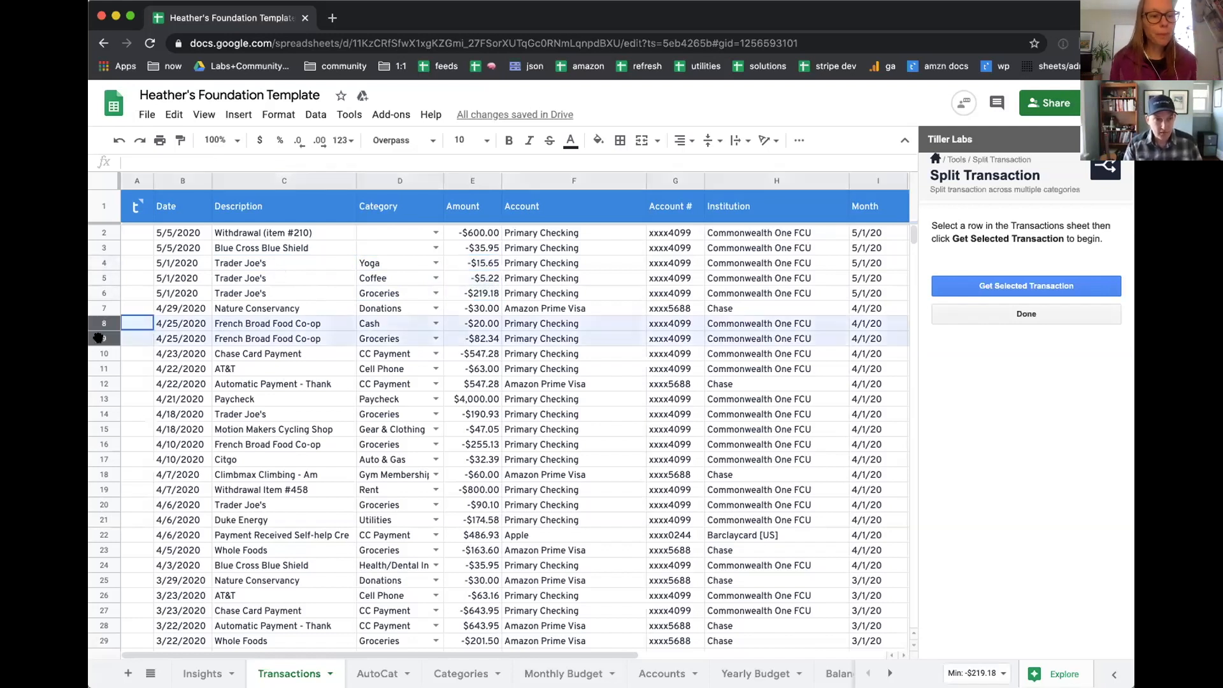
pyautogui.hscroll(5, 647, 322)
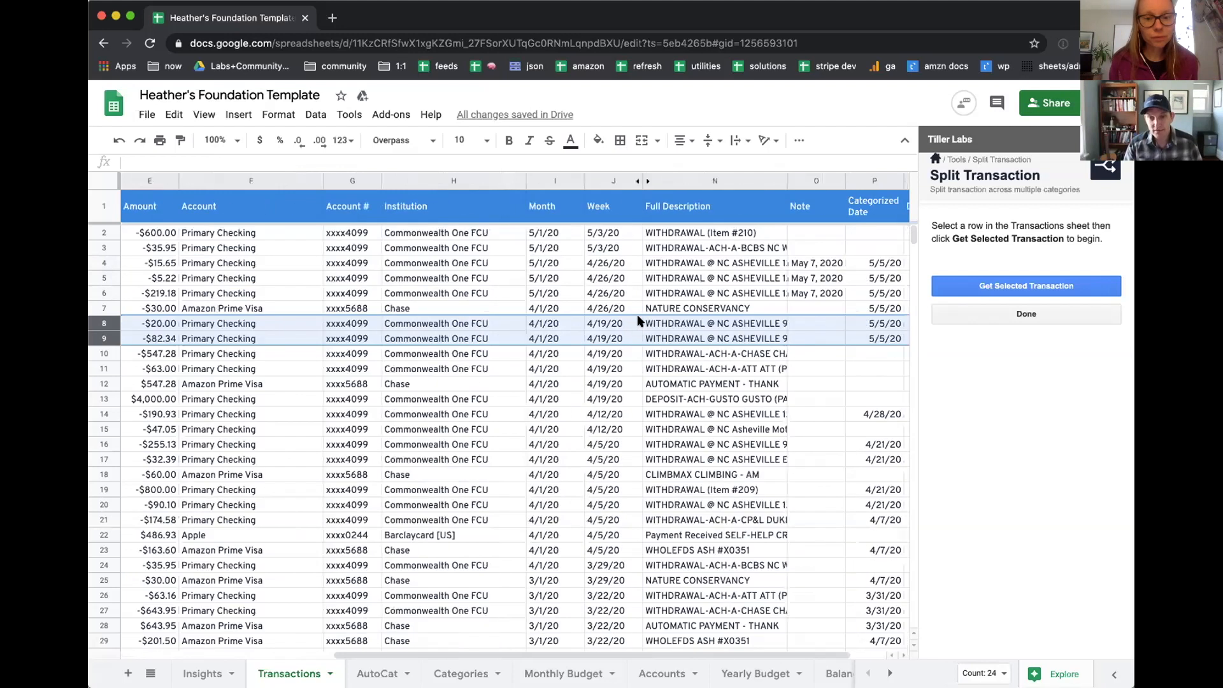
pyautogui.hscroll(1, 647, 322)
pyautogui.click(759, 323)
pyautogui.click(759, 340)
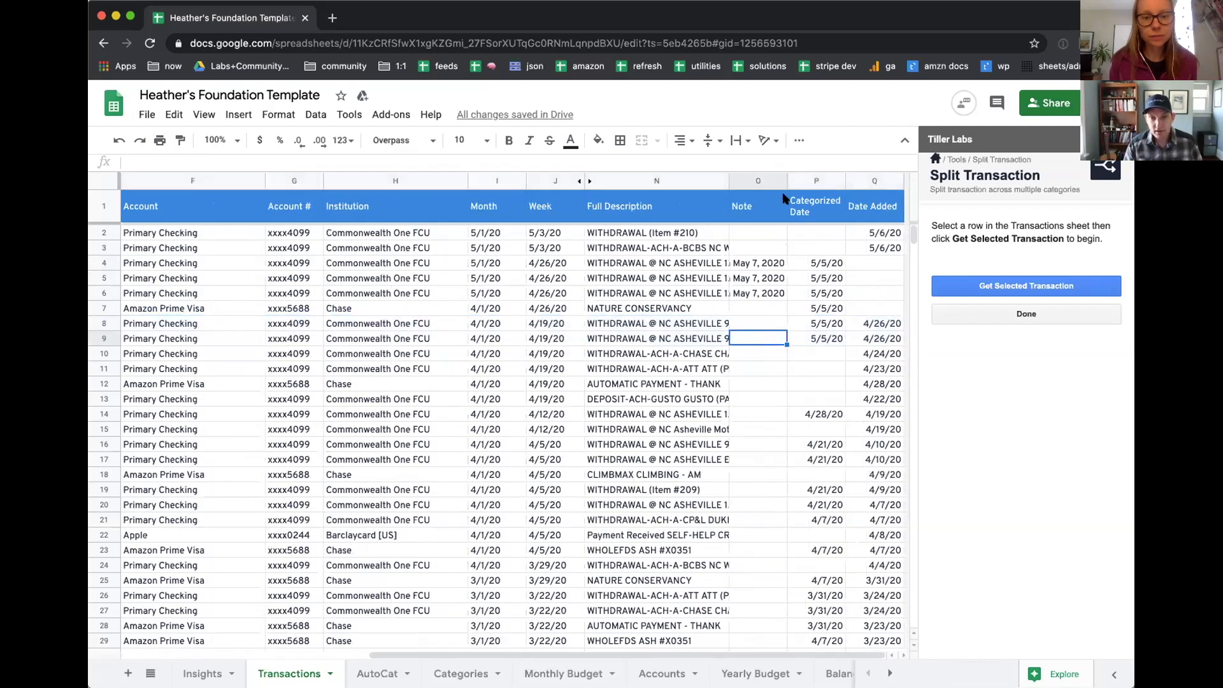
pyautogui.doubleClick(786, 180)
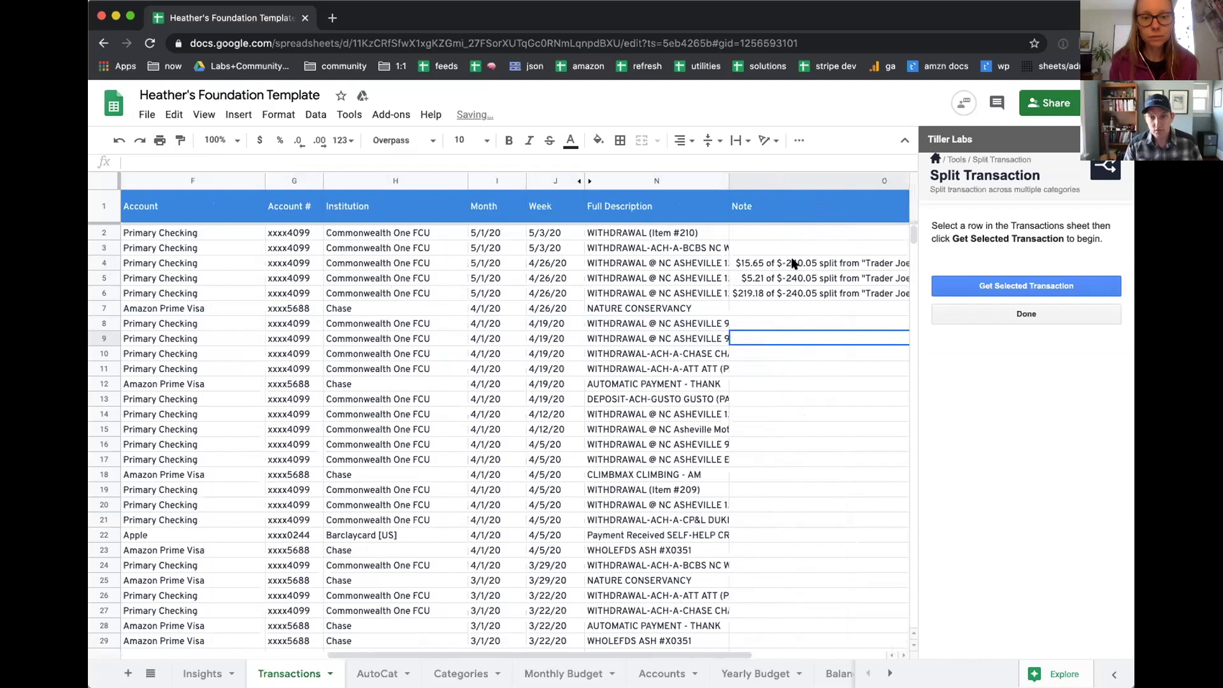
pyautogui.moveTo(555, 263); pyautogui.dragTo(554, 292)
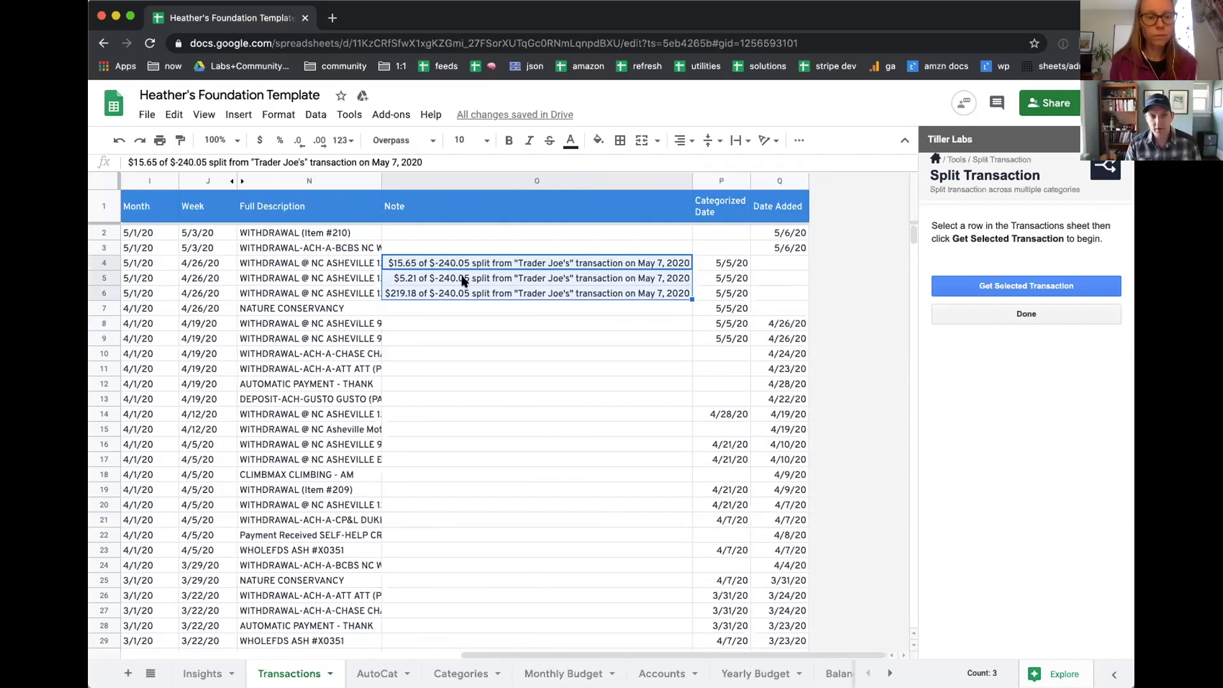
pyautogui.hscroll(-5, 471, 280)
pyautogui.hscroll(-5, 464, 282)
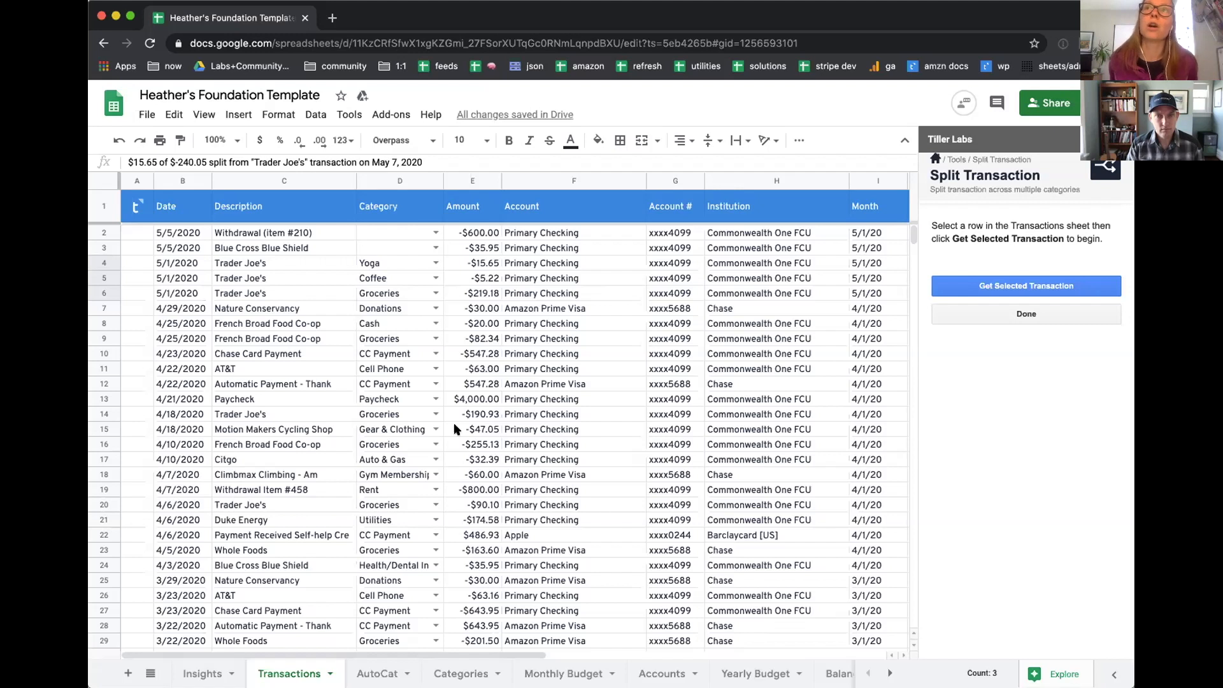
pyautogui.scroll(1, 981, 425)
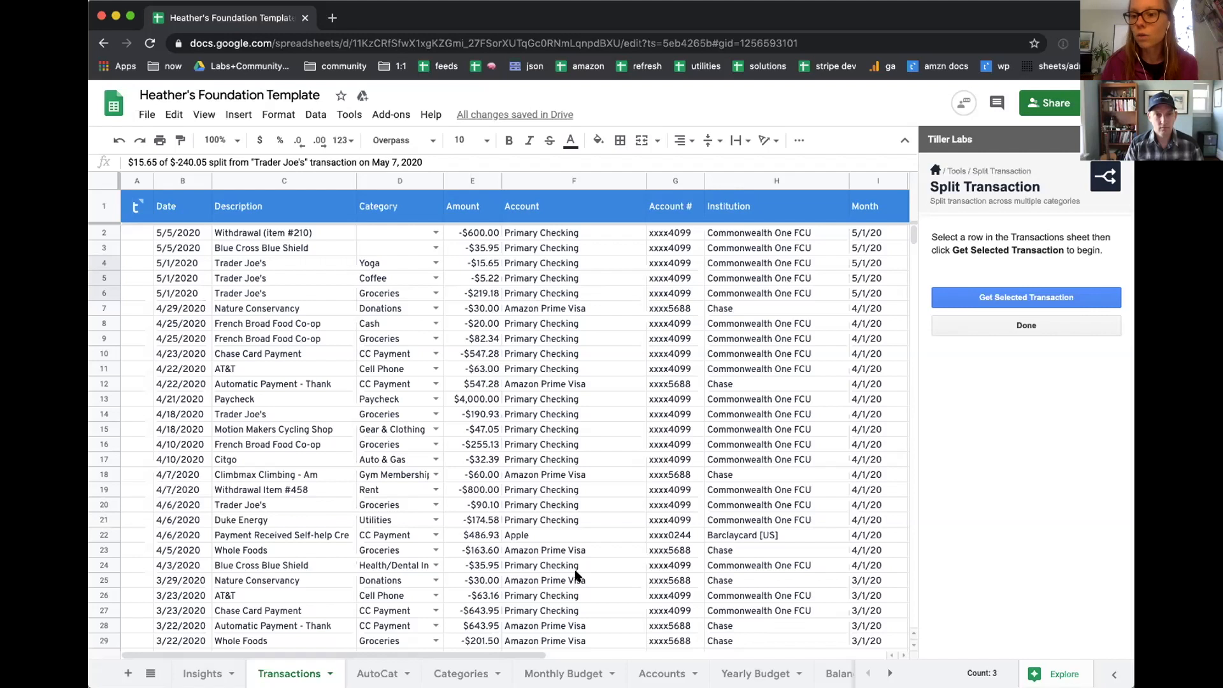
pyautogui.hscroll(10, 644, 458)
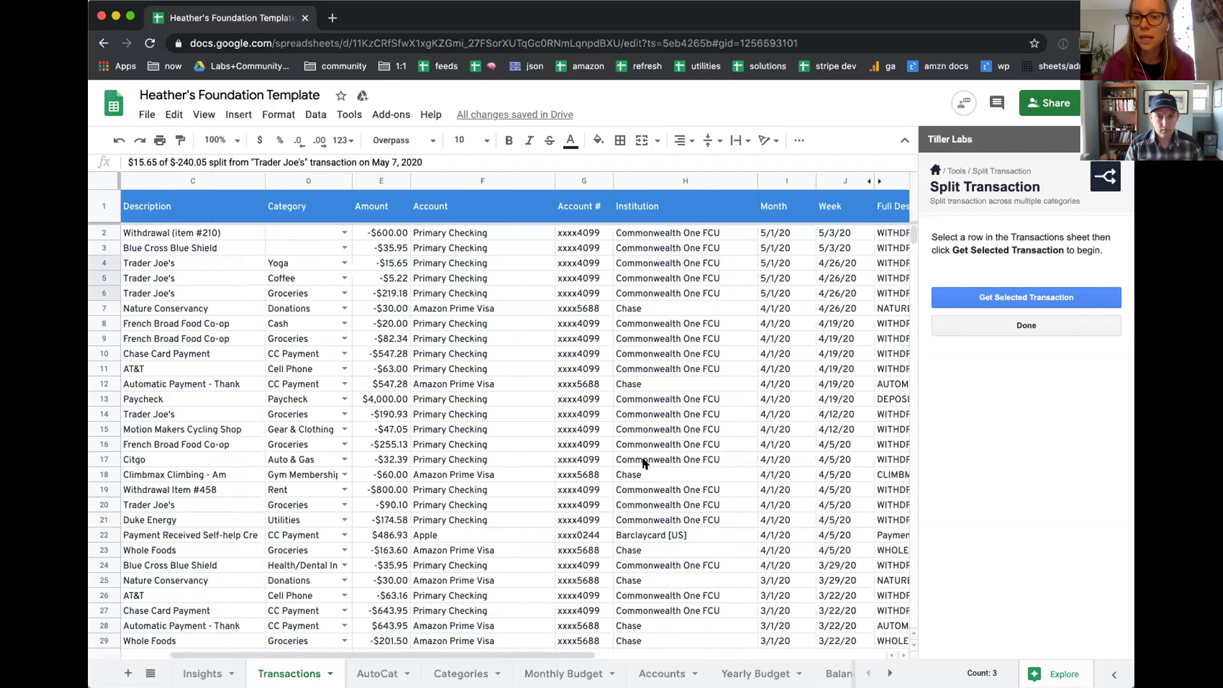
pyautogui.click(243, 181)
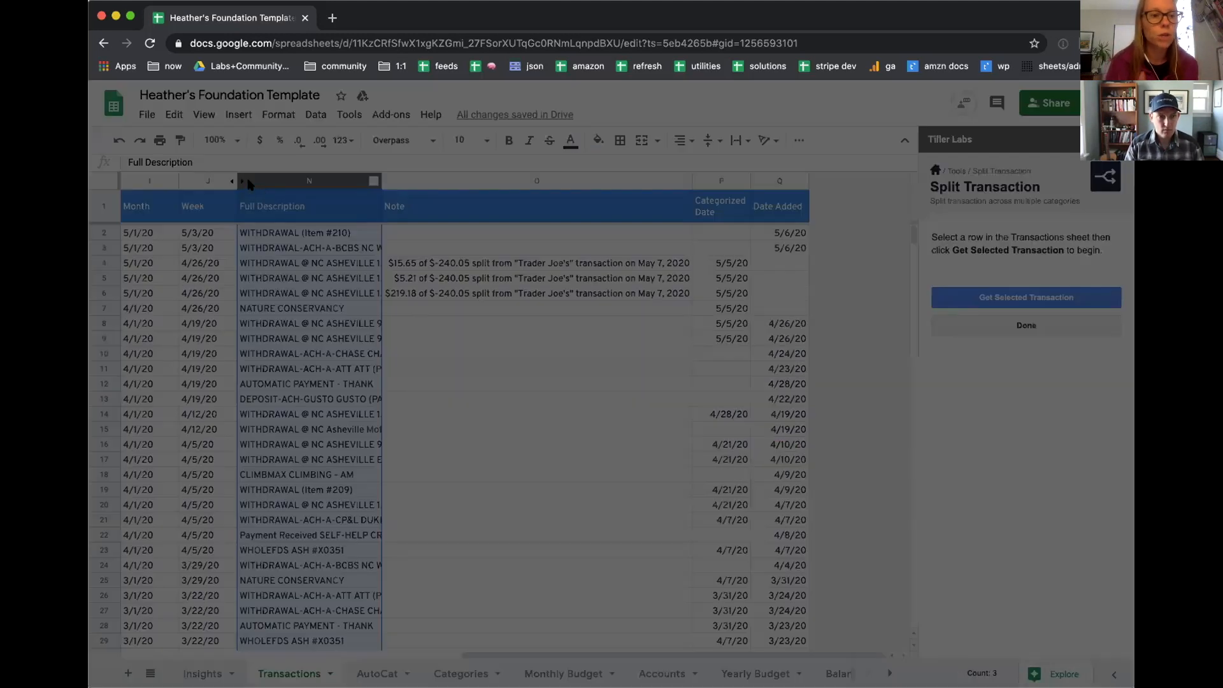
pyautogui.click(698, 455)
pyautogui.hscroll(-10, 411, 351)
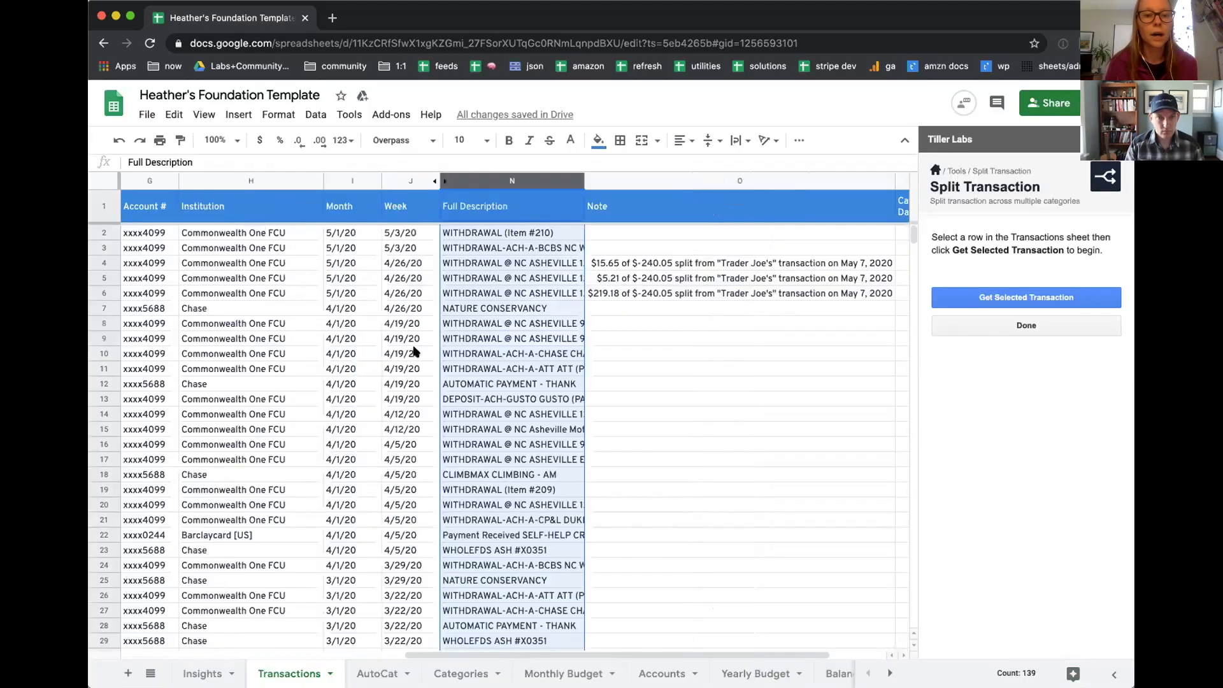
pyautogui.hscroll(5, 694, 242)
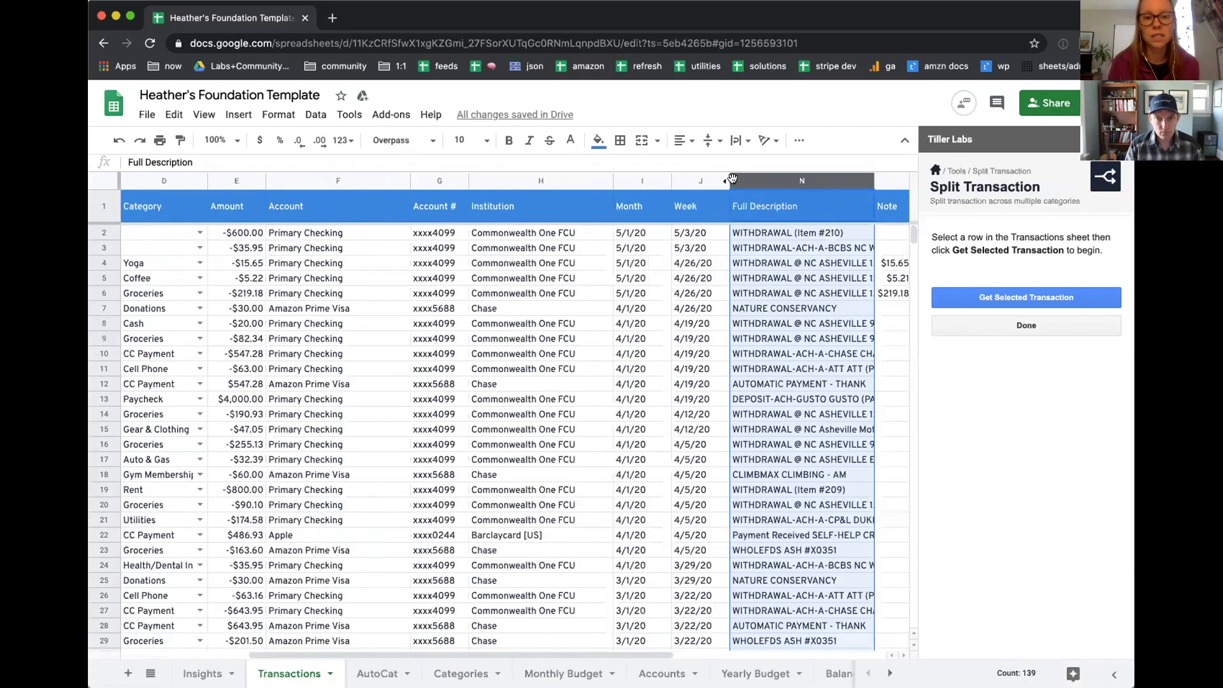
pyautogui.click(793, 325)
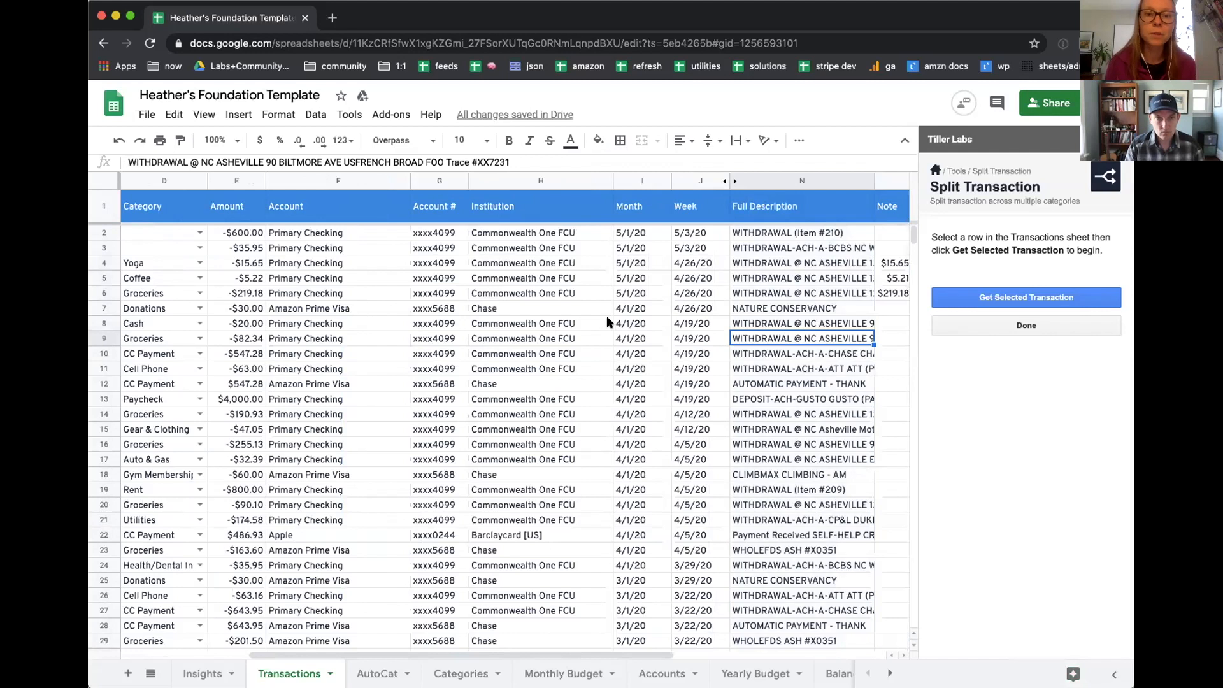
pyautogui.hscroll(-5, 606, 323)
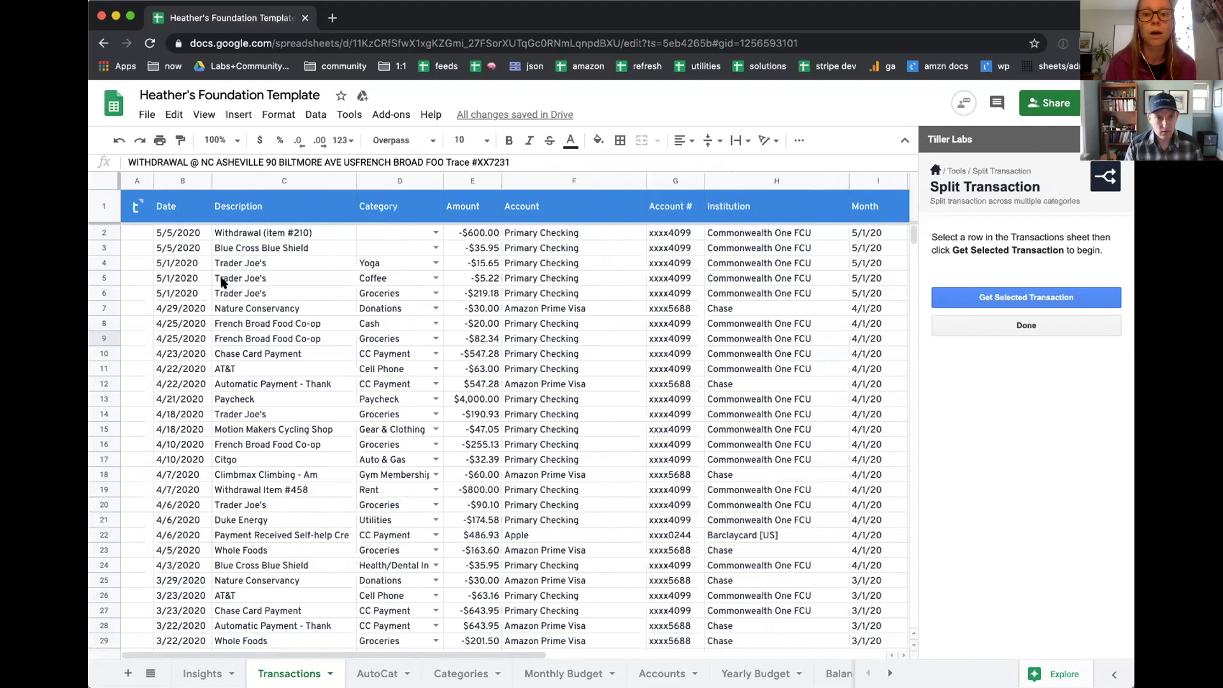
# Step: Finish with the Split Transaction tool and open the Tiller Money Community site in the browser
pyautogui.click(247, 266)
pyautogui.click(978, 294)
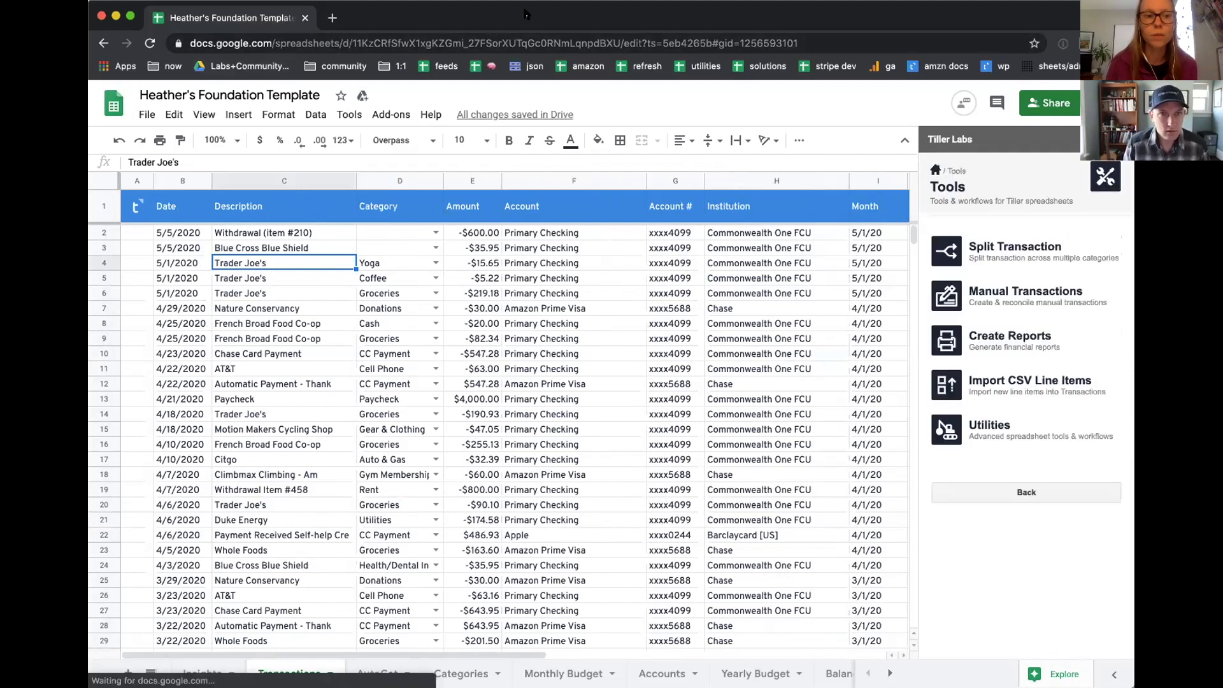
pyautogui.click(326, 70)
pyautogui.click(336, 94)
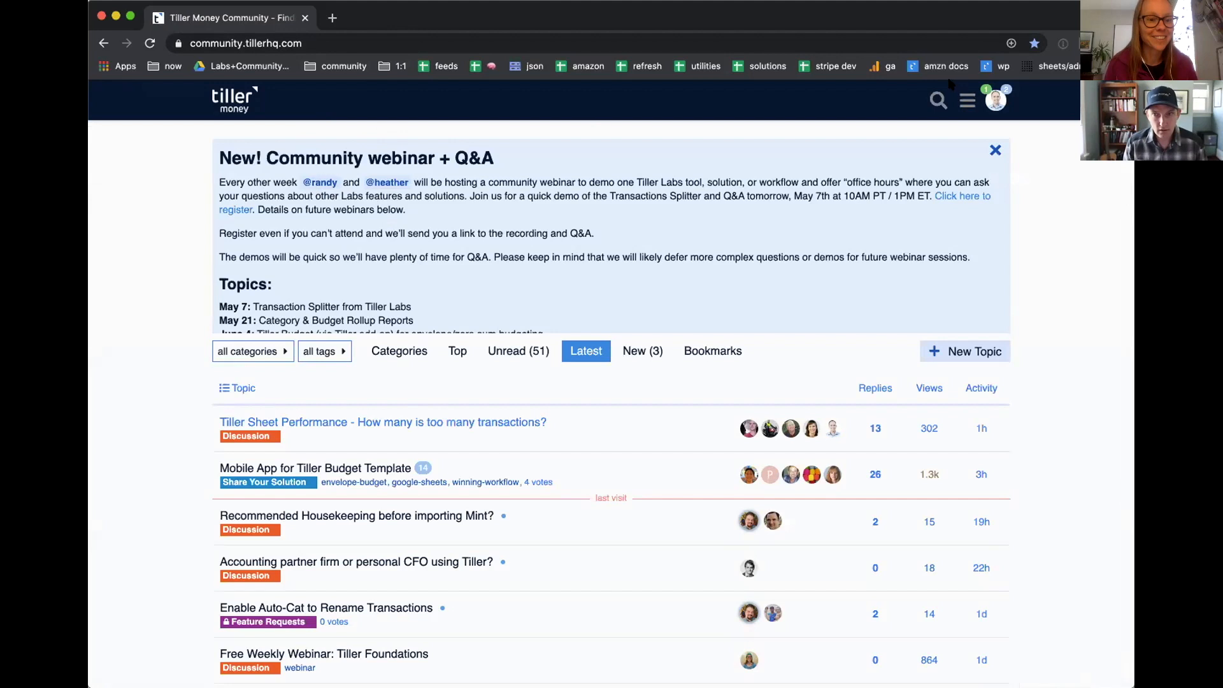
# Step: Search the community for "splitters" and read the topic How To Use The Transaction Splitter From Tiller Labs through its Transaction Splitter Notes
pyautogui.click(938, 100)
pyautogui.write('sp')
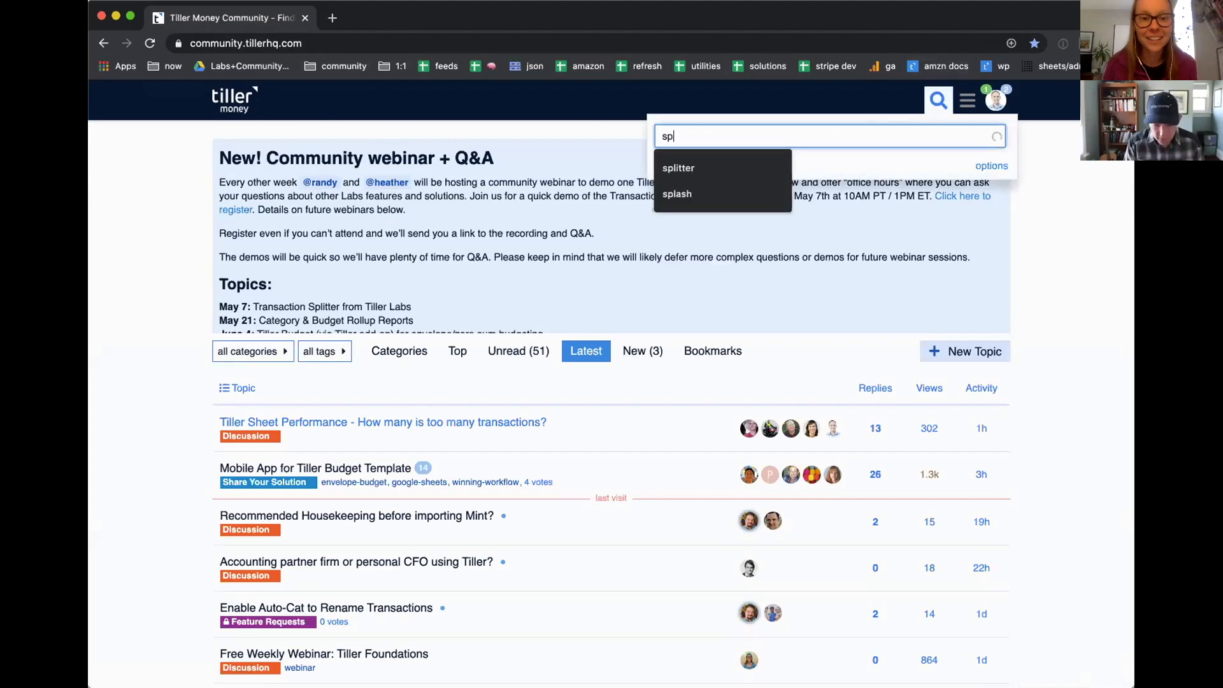
pyautogui.write('litters')
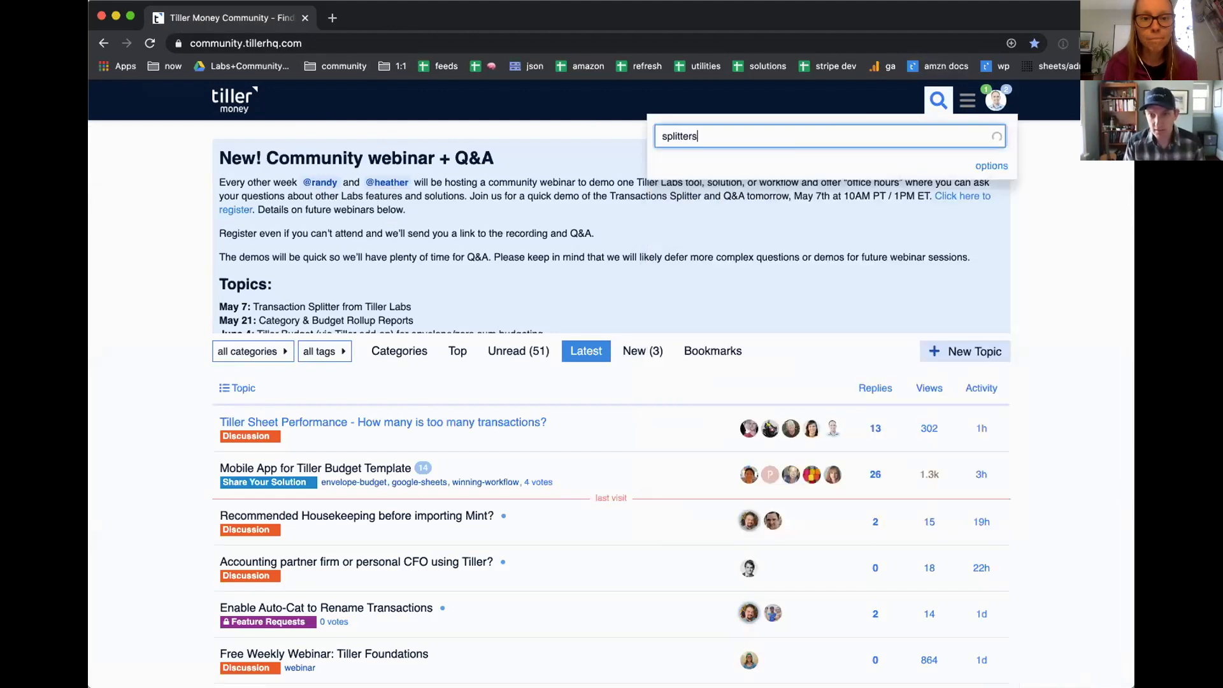
pyautogui.press('Return')
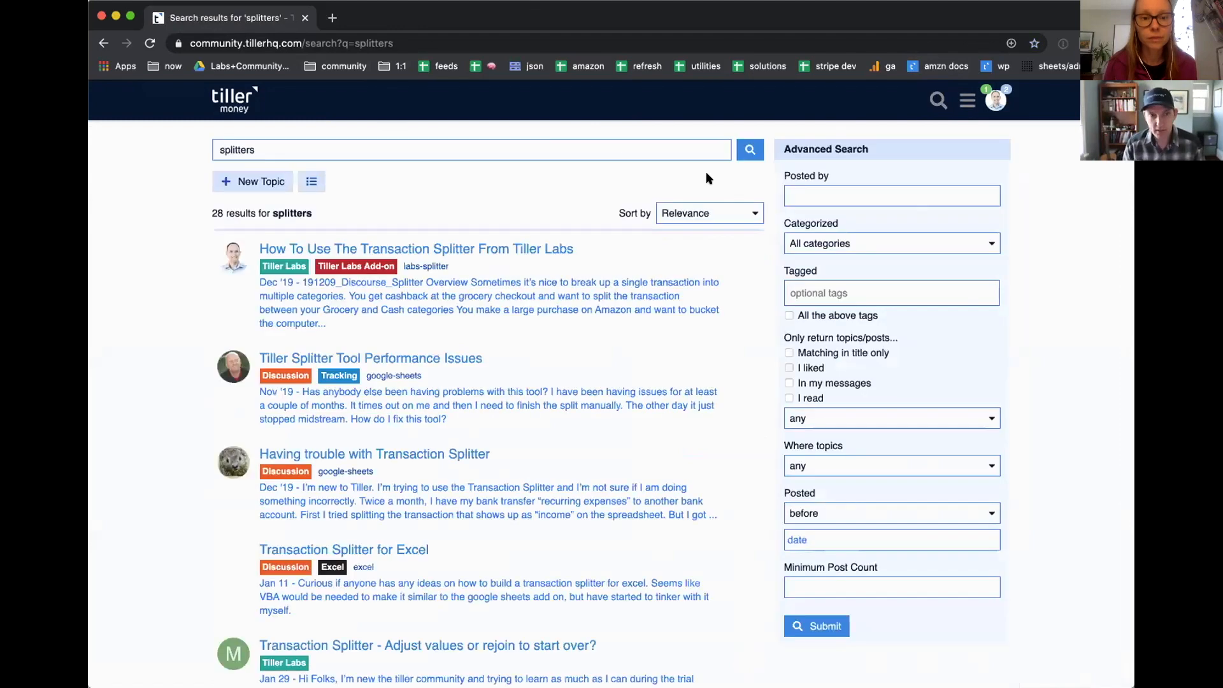
pyautogui.click(363, 250)
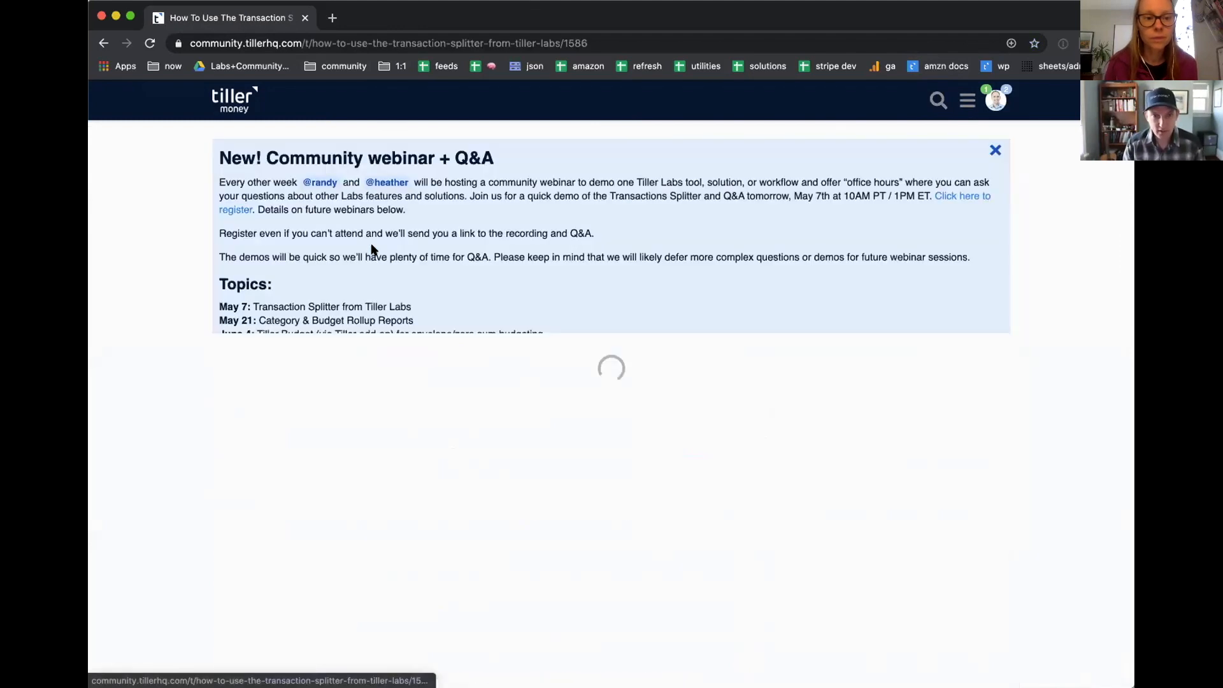
pyautogui.scroll(-10, 430, 344)
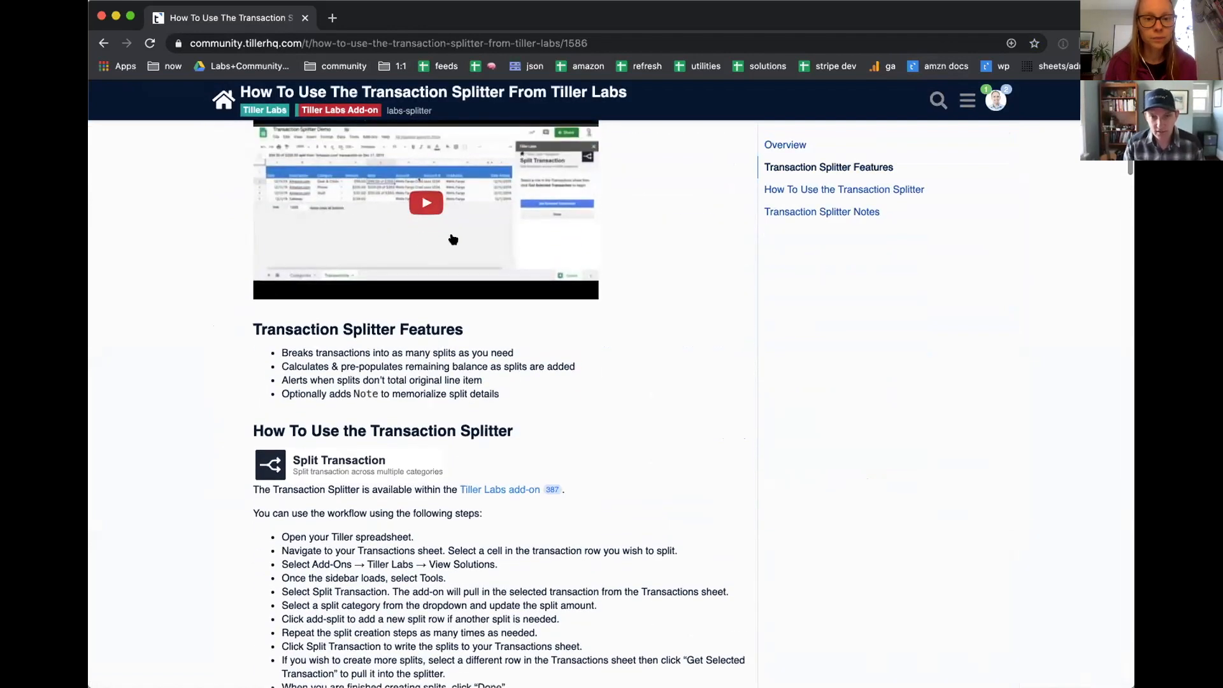
pyautogui.scroll(-5, 446, 350)
pyautogui.scroll(-15, 484, 355)
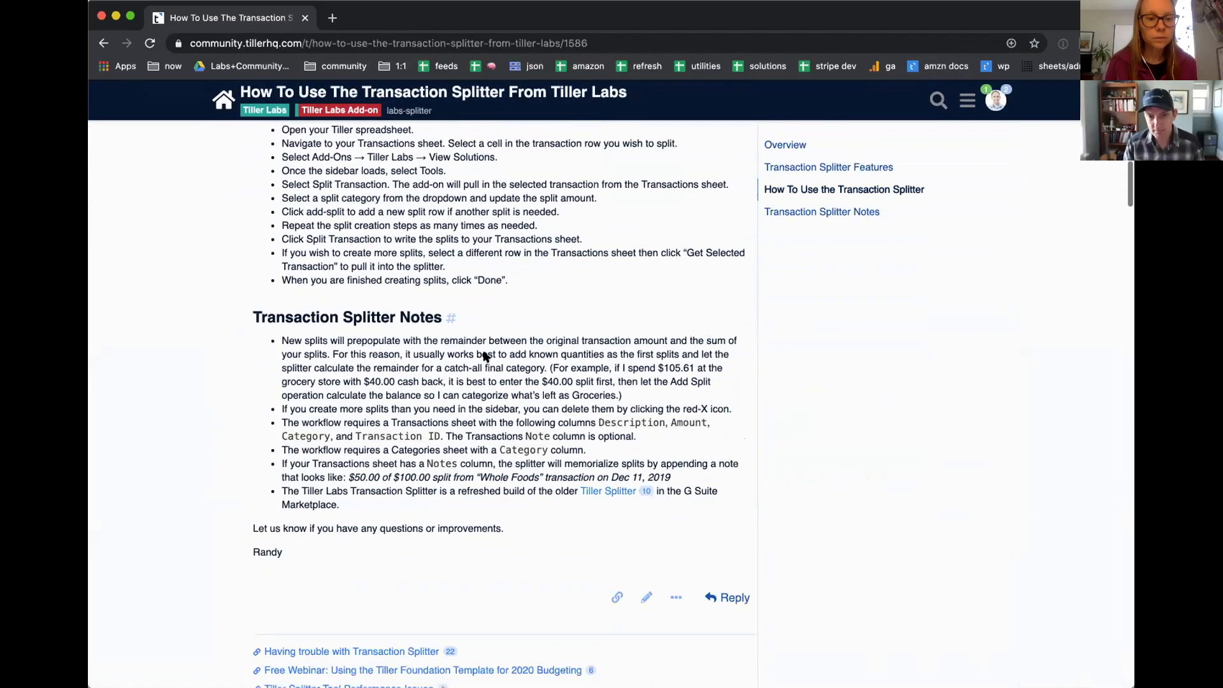
# Step: Read through the replies below the Transaction Splitter article
pyautogui.scroll(-6, 483, 356)
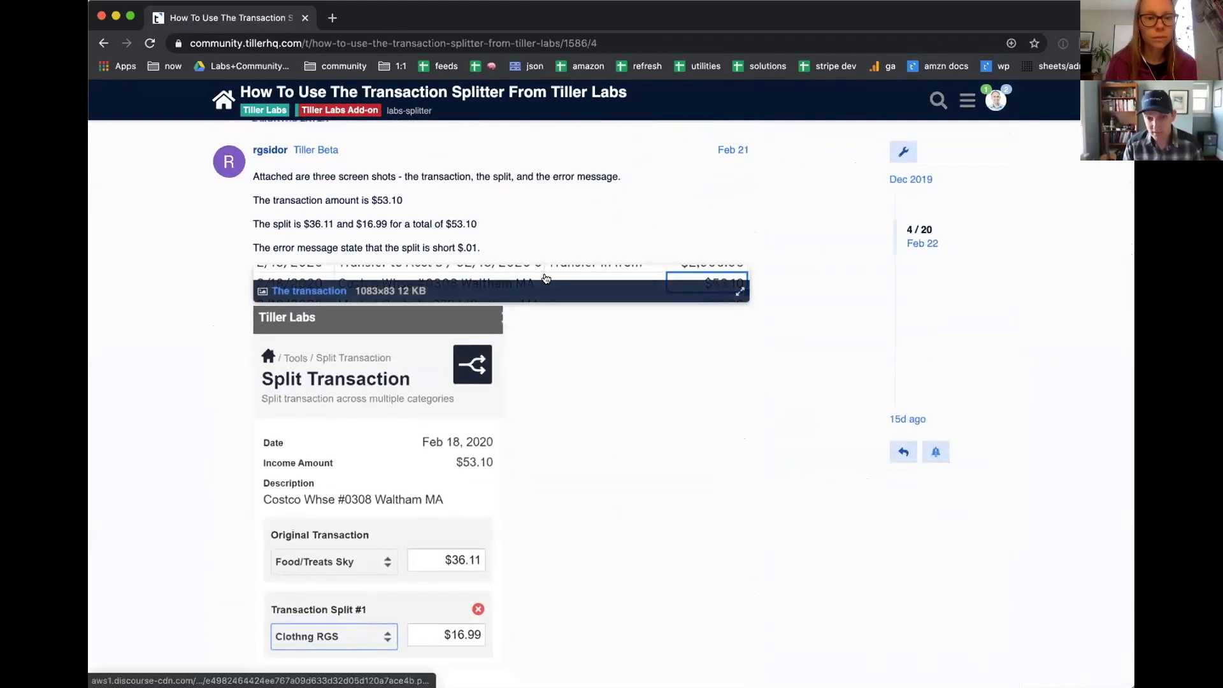
pyautogui.scroll(20, 542, 274)
pyautogui.scroll(8, 544, 276)
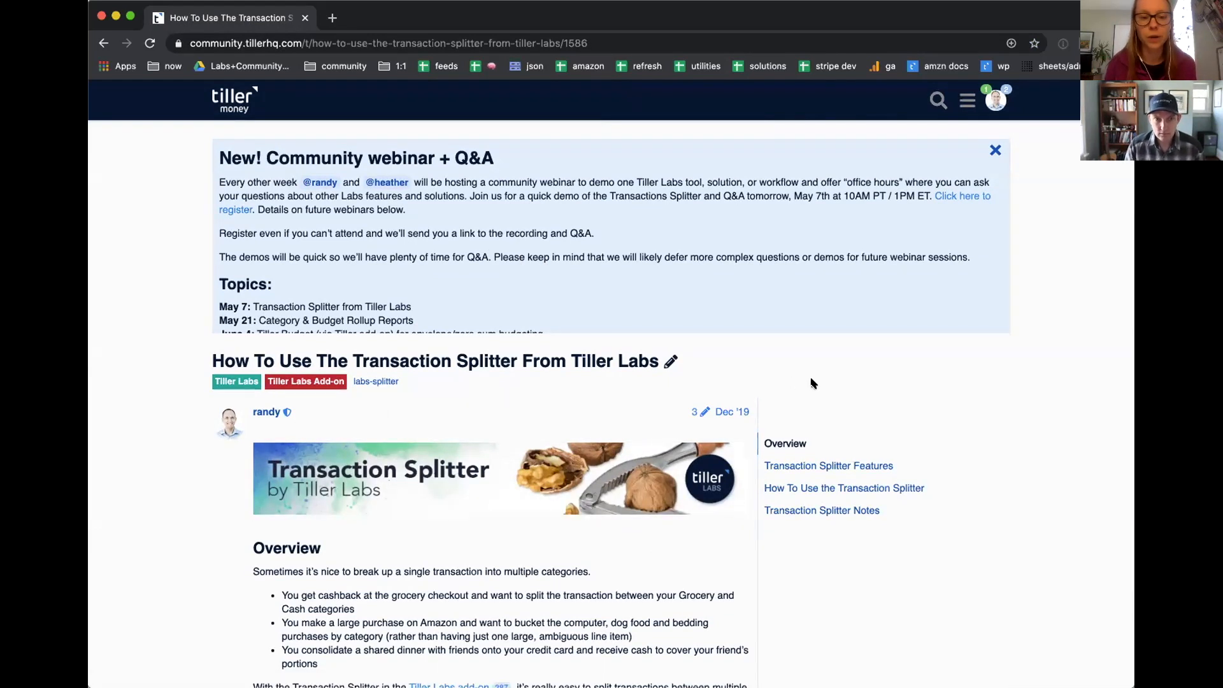
pyautogui.scroll(-10, 812, 383)
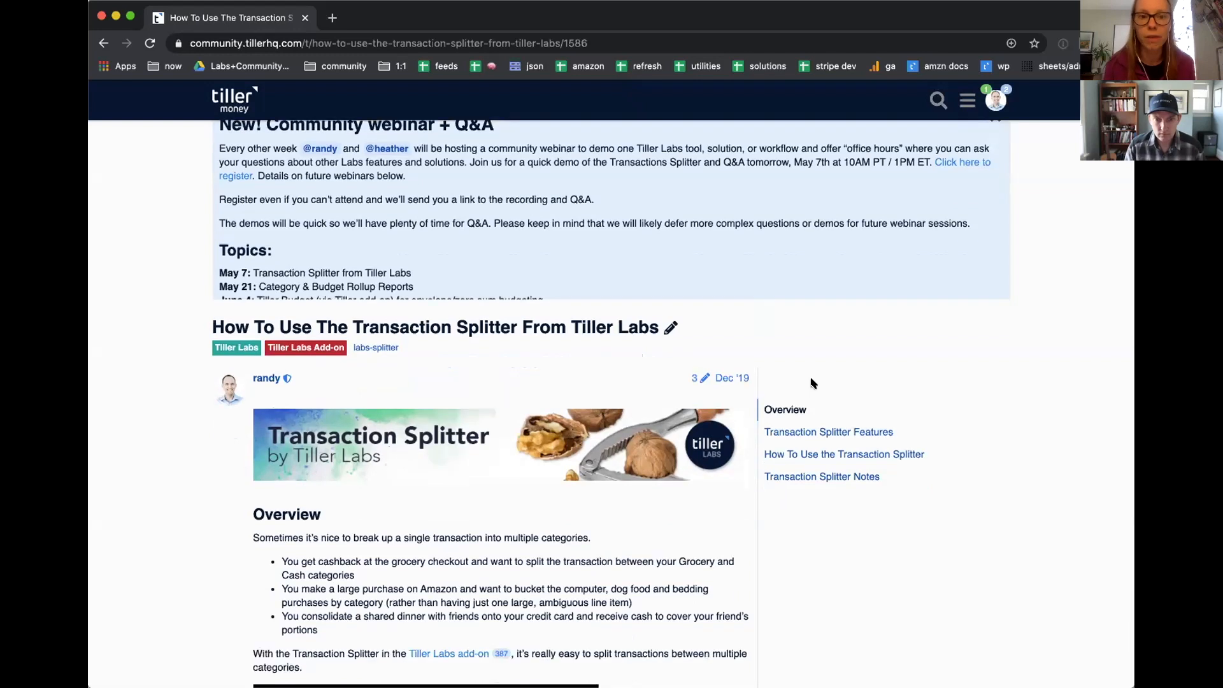
pyautogui.scroll(-20, 812, 383)
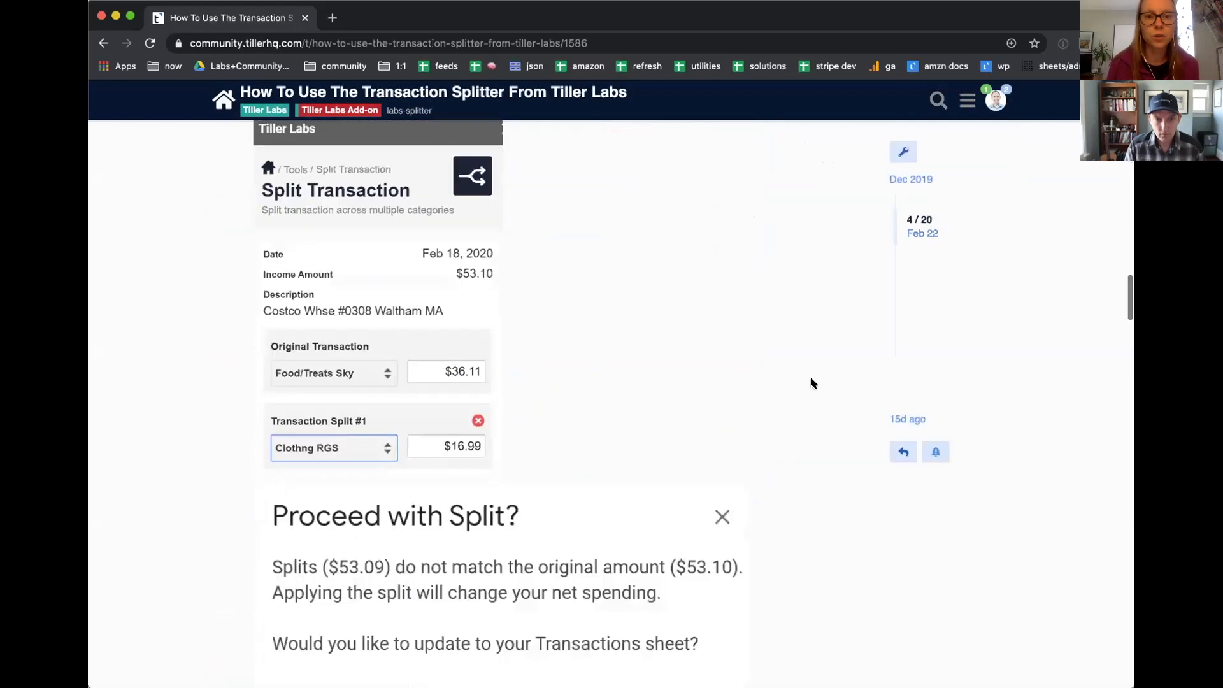
pyautogui.scroll(-8, 812, 383)
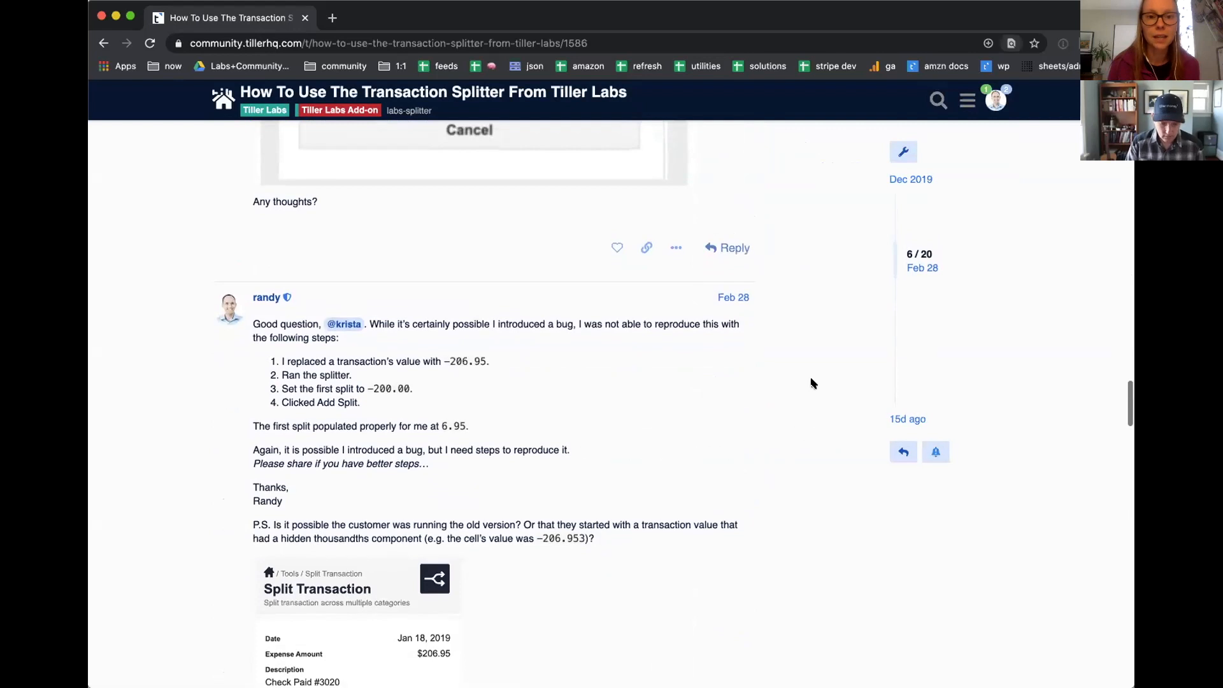
# Step: Search the topic page for "prorate" and look over the Transaction Splitter article again
pyautogui.press('super+f')
pyautogui.write('prorate')
pyautogui.press('super+f')
pyautogui.press('Escape')
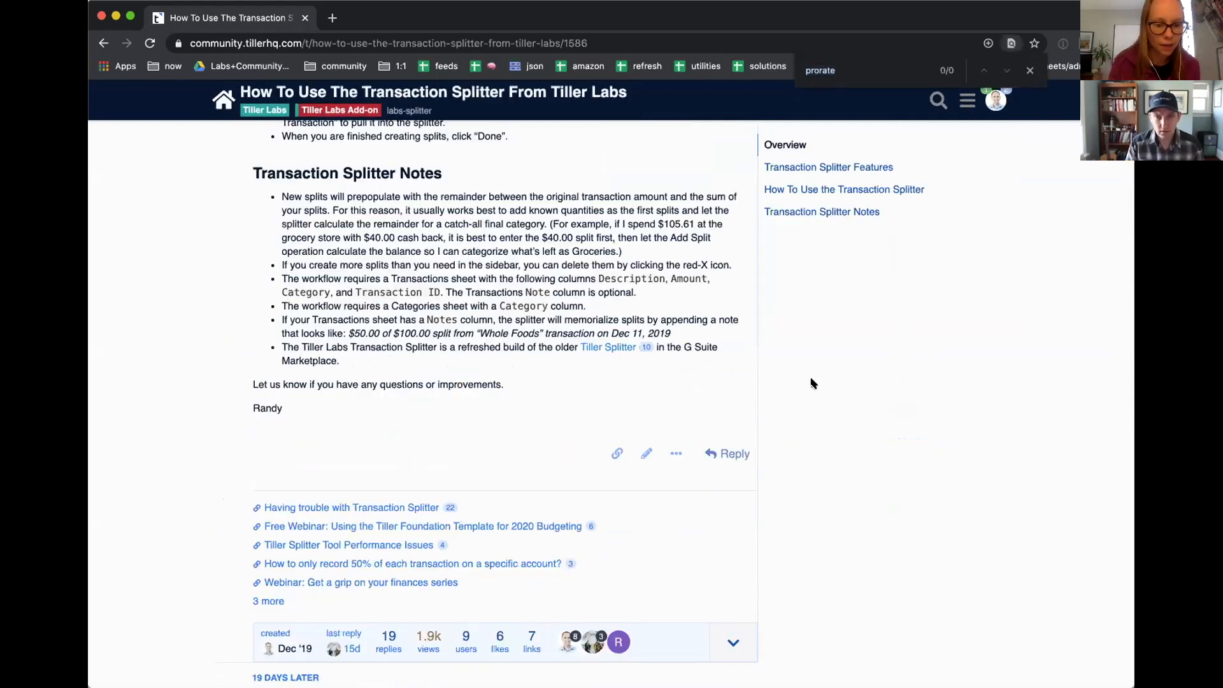
pyautogui.scroll(3, 828, 312)
pyautogui.scroll(15, 830, 306)
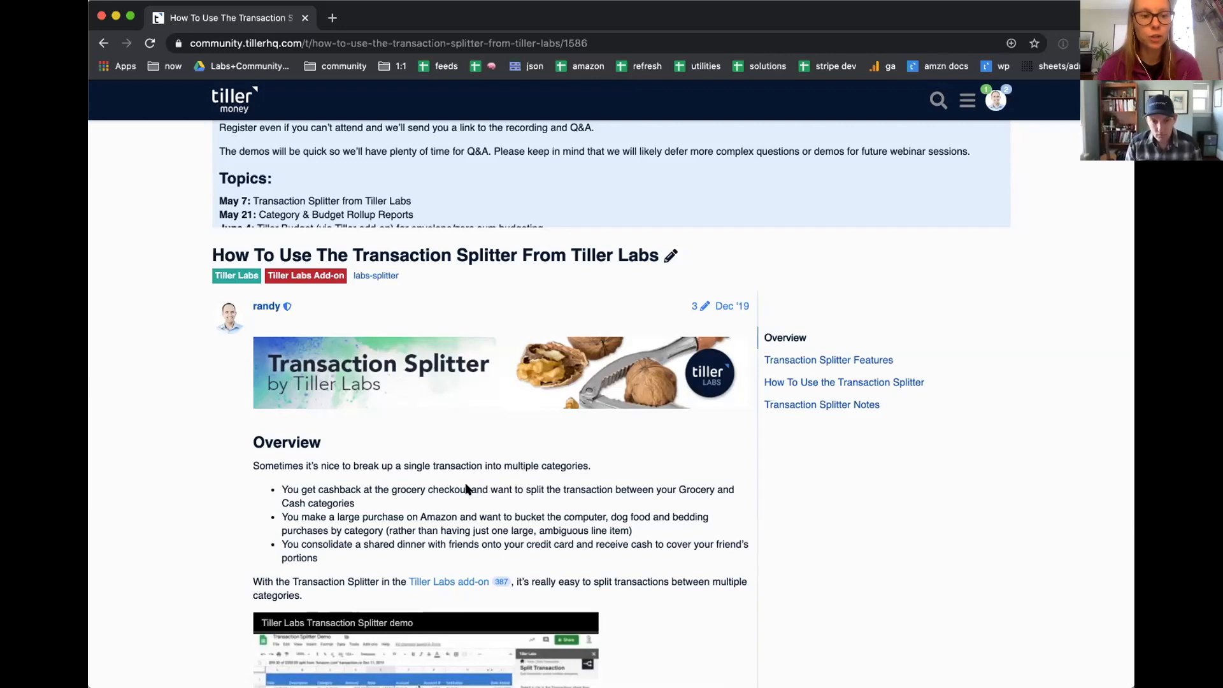
# Step: Go from the community home page to its categories and view the Feature Requests category
pyautogui.scroll(3, 526, 338)
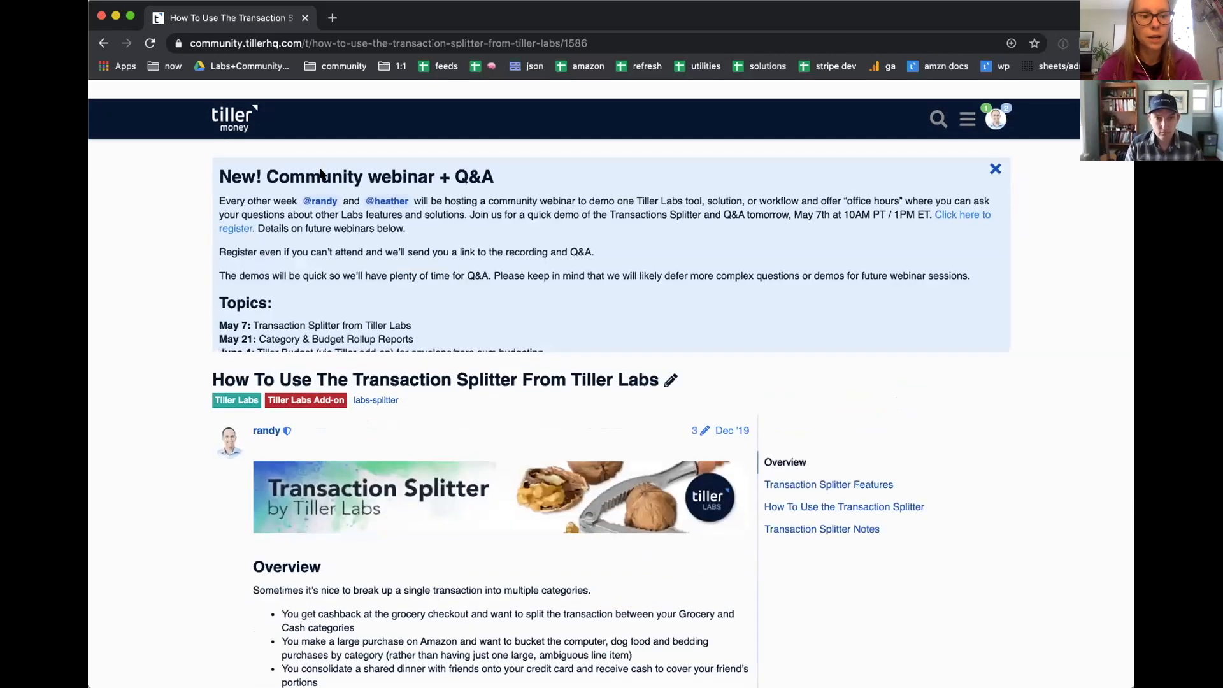
pyautogui.click(237, 108)
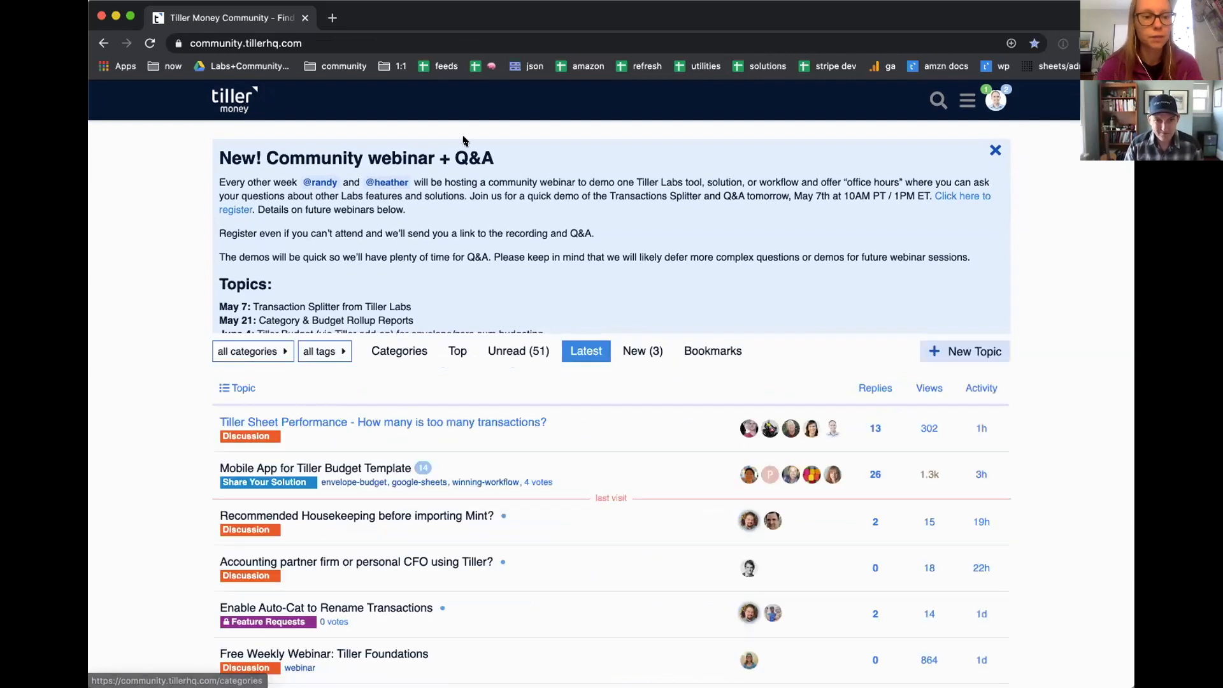
pyautogui.click(241, 112)
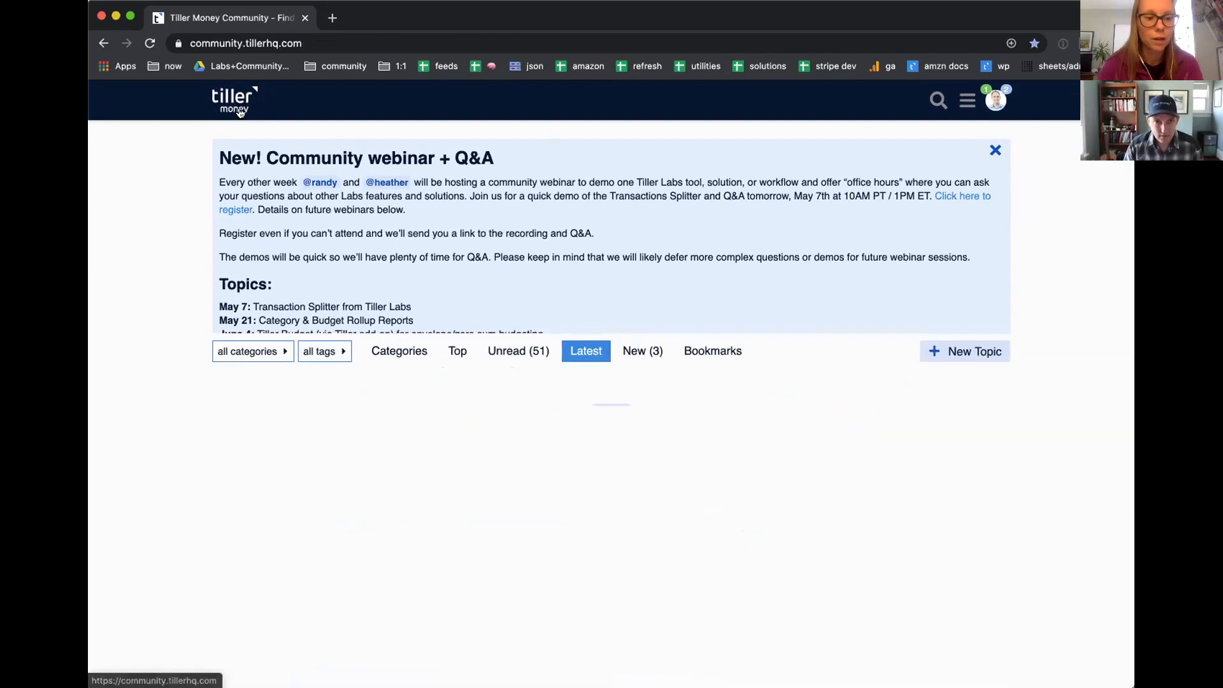
pyautogui.click(402, 351)
pyautogui.scroll(-5, 548, 433)
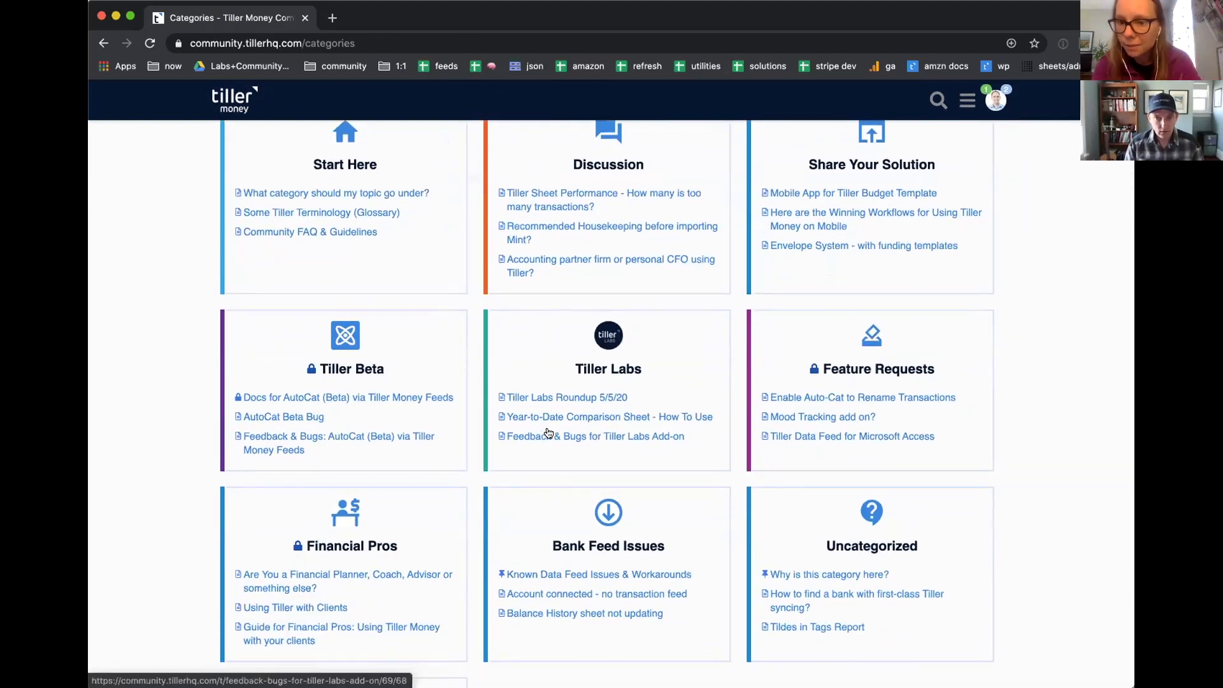
pyautogui.click(849, 368)
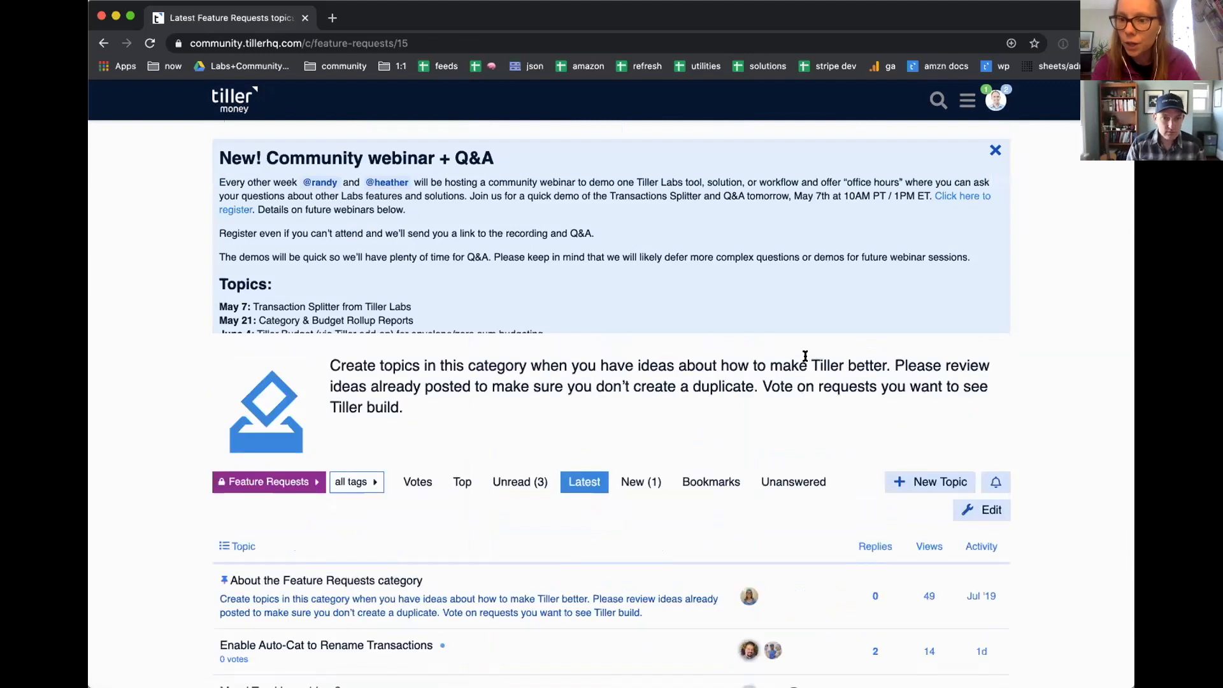
pyautogui.scroll(-1, 790, 353)
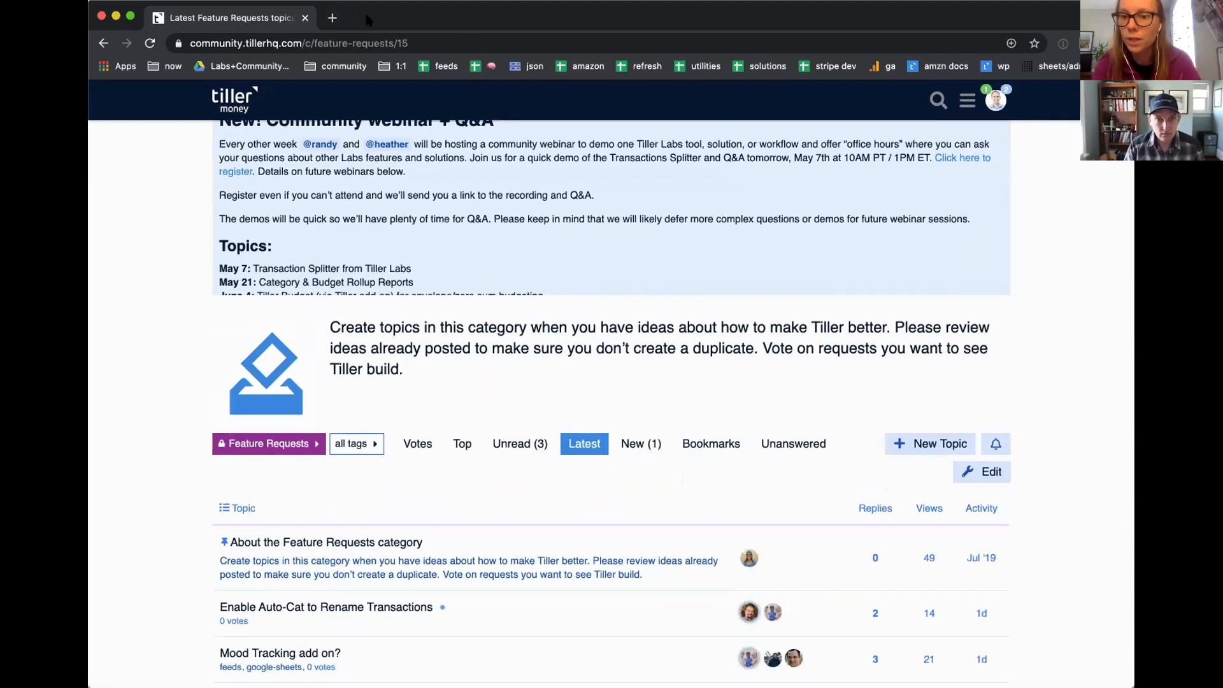
# Step: Return to the Foundation Template spreadsheet and select the Account cell of the 5/1/2020 Trader Joe's Yoga transaction
pyautogui.rightClick(104, 43)
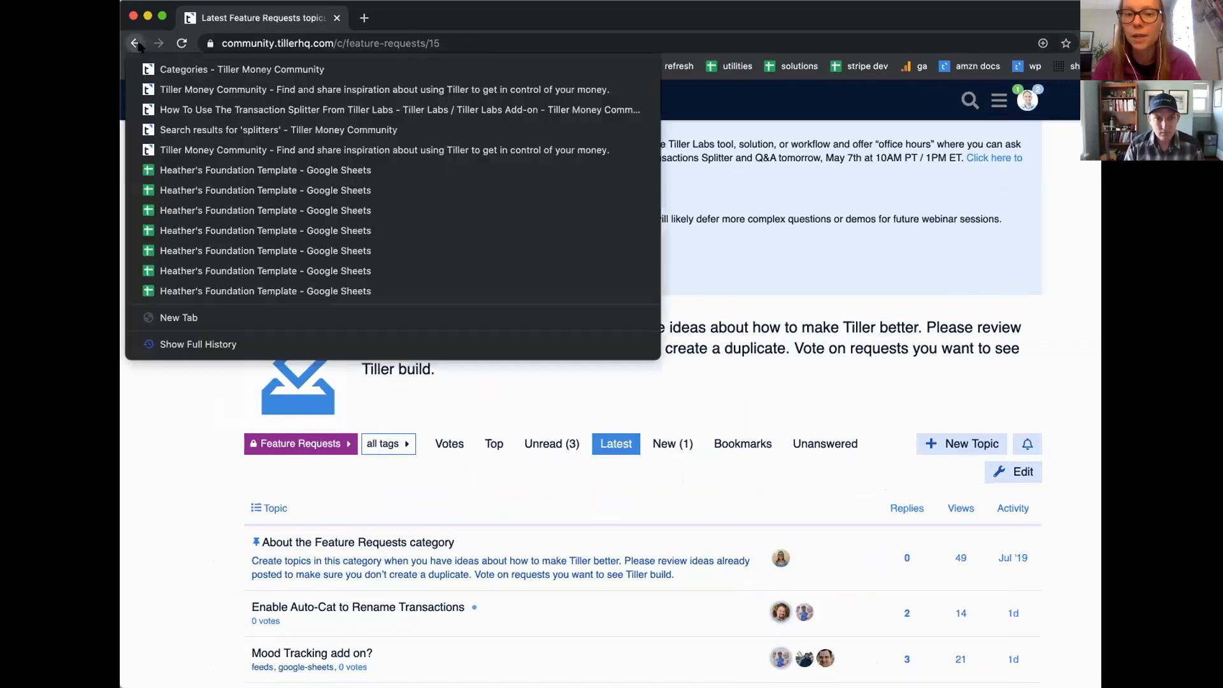
pyautogui.click(159, 170)
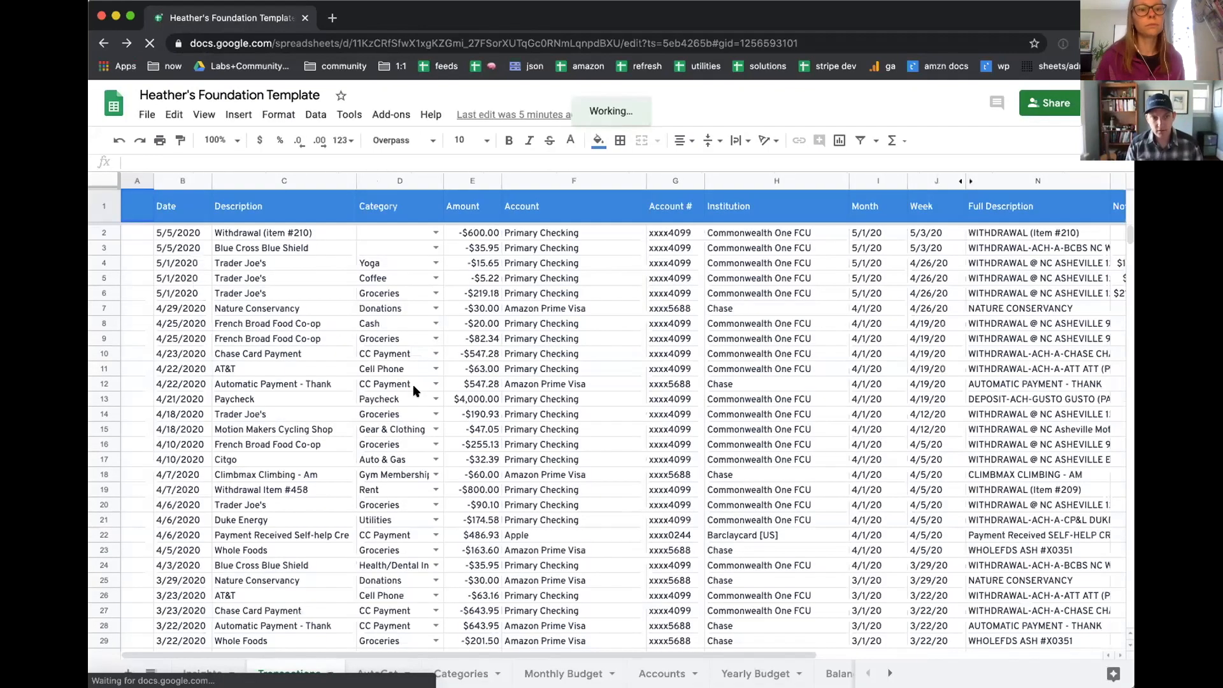
pyautogui.click(104, 262)
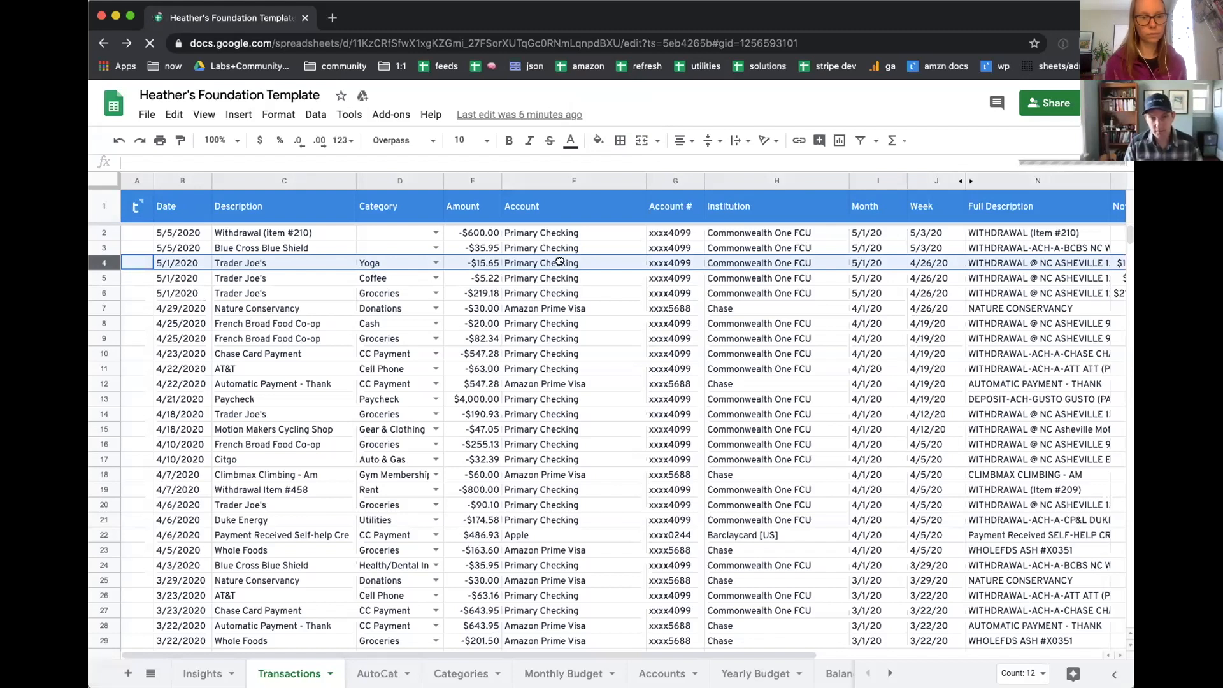
pyautogui.click(580, 294)
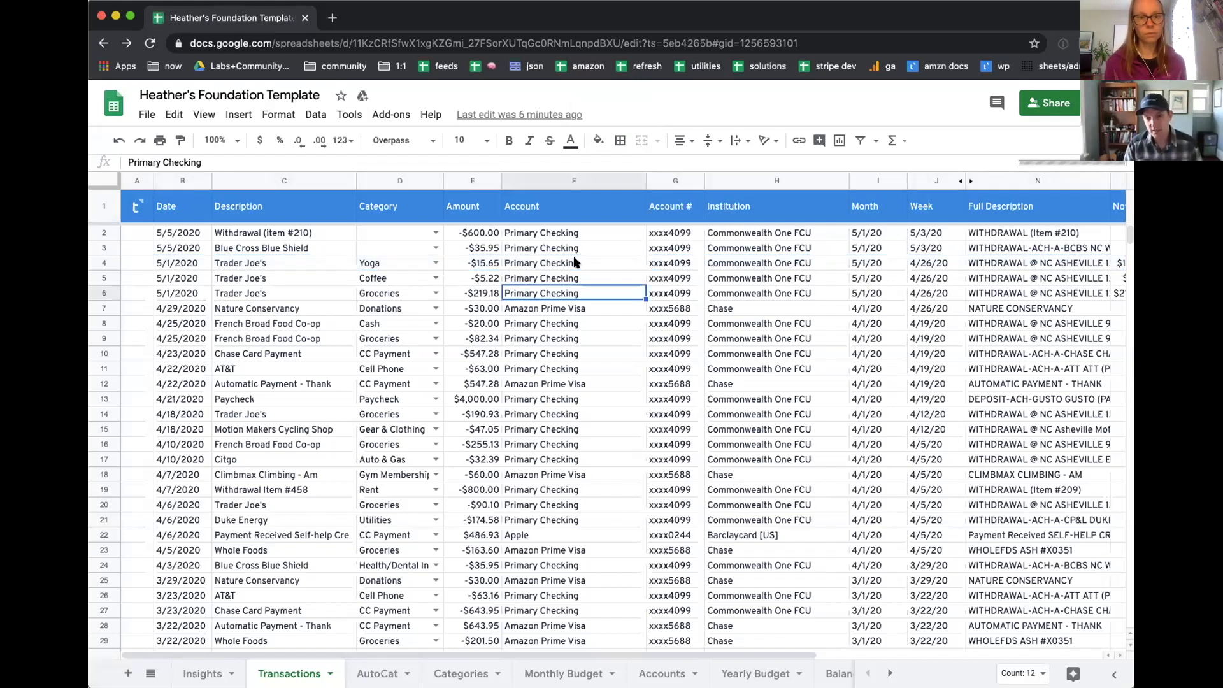
pyautogui.click(575, 262)
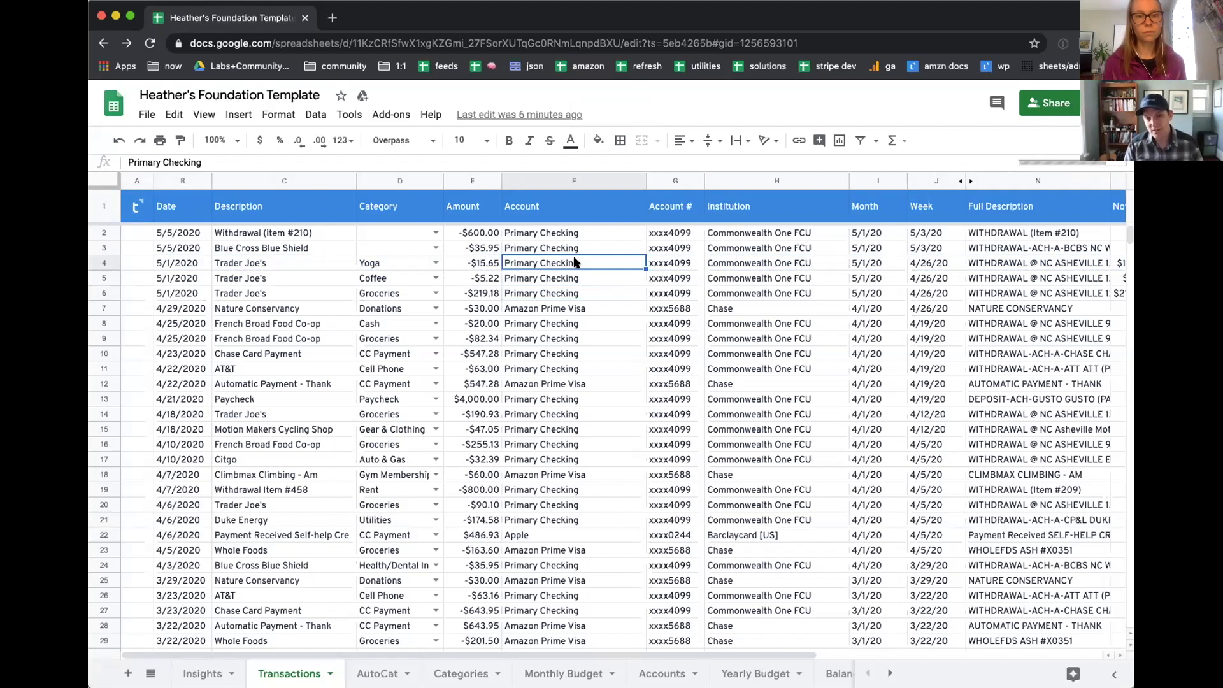
# Step: Launch the Tiller Labs add-on in the spreadsheet
pyautogui.click(387, 115)
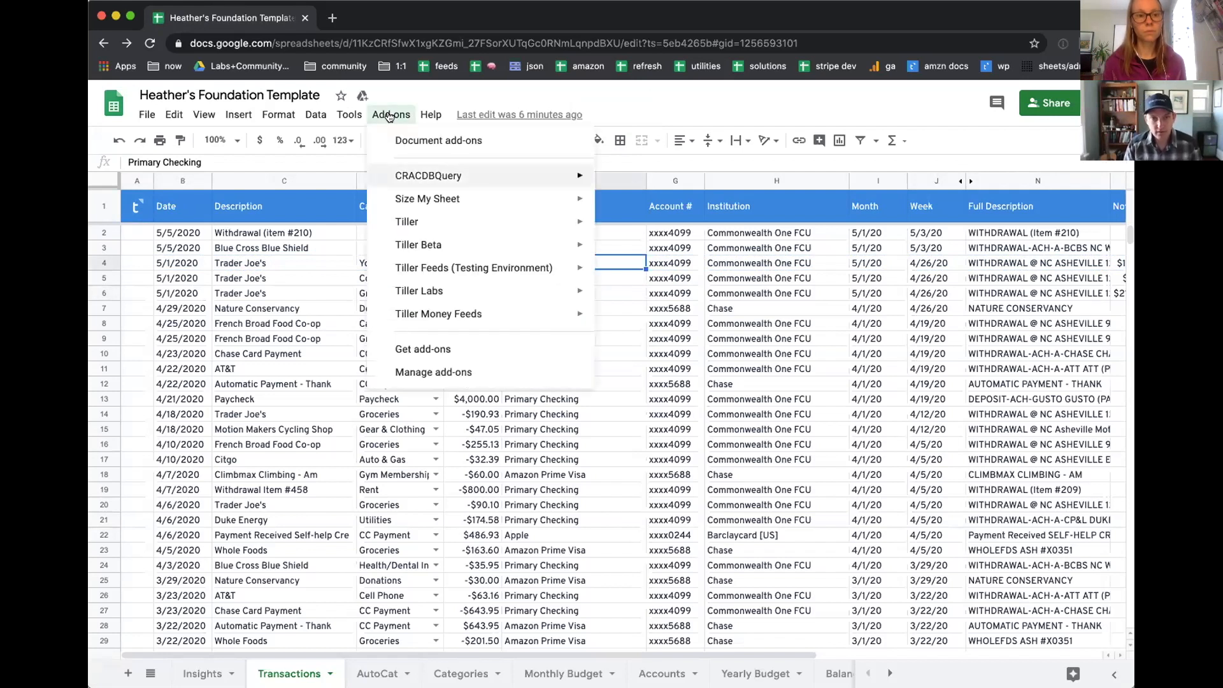
pyautogui.moveTo(486, 291)
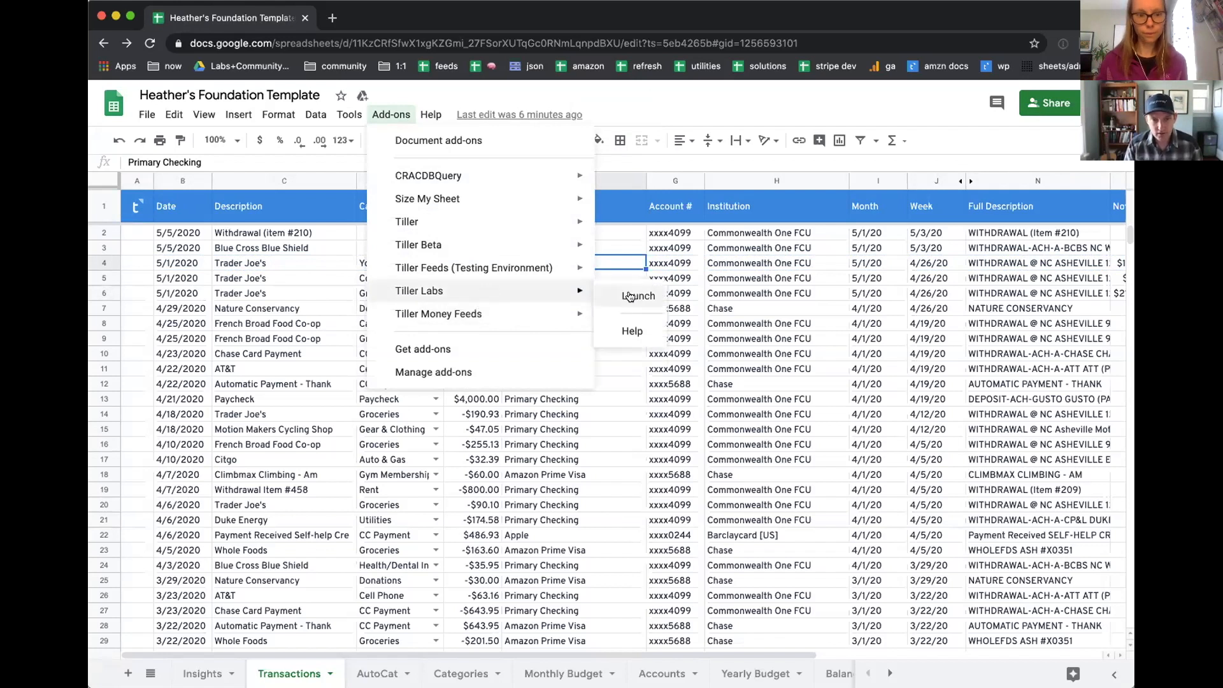
pyautogui.click(624, 297)
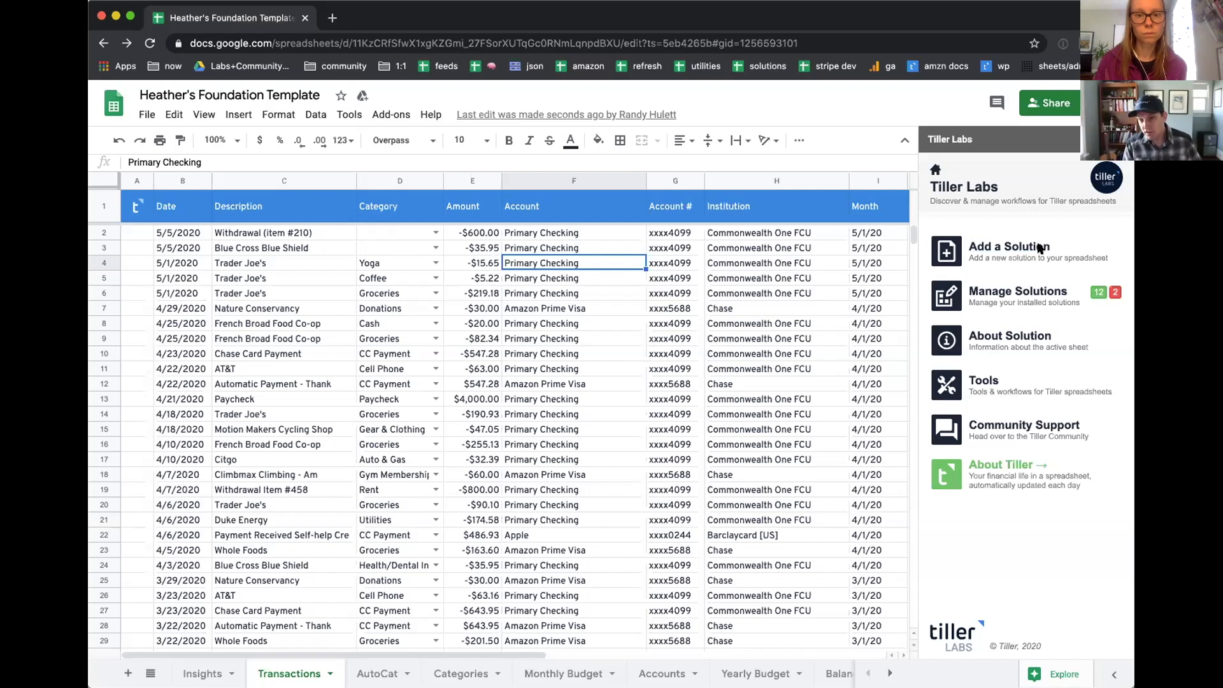
# Step: List the installed Tiller Labs solutions and check AutoCat's installed version and support details
pyautogui.click(1005, 293)
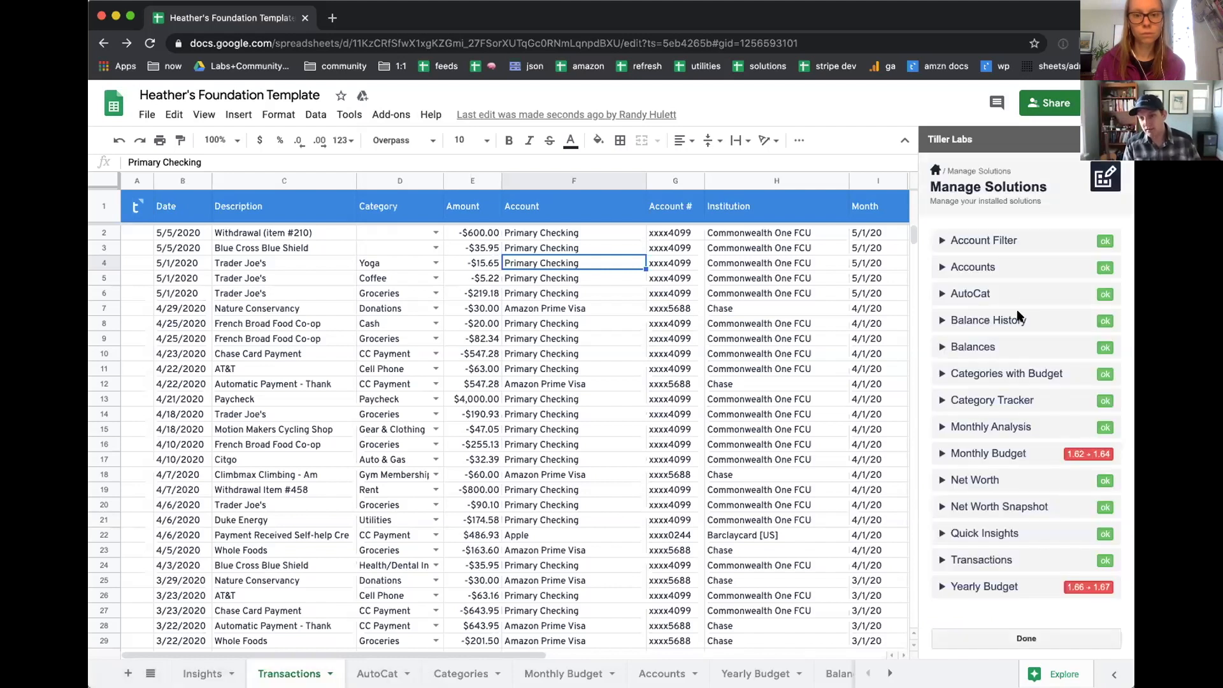
pyautogui.scroll(-2, 1013, 316)
pyautogui.click(943, 258)
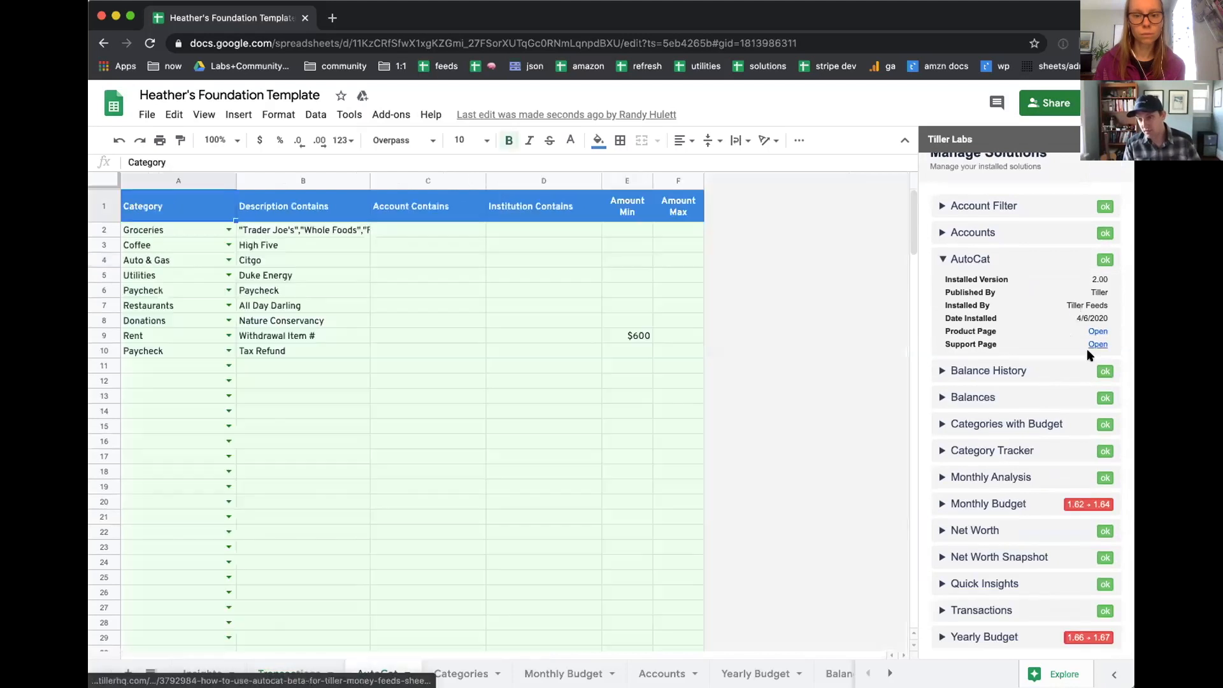
pyautogui.doubleClick(1100, 279)
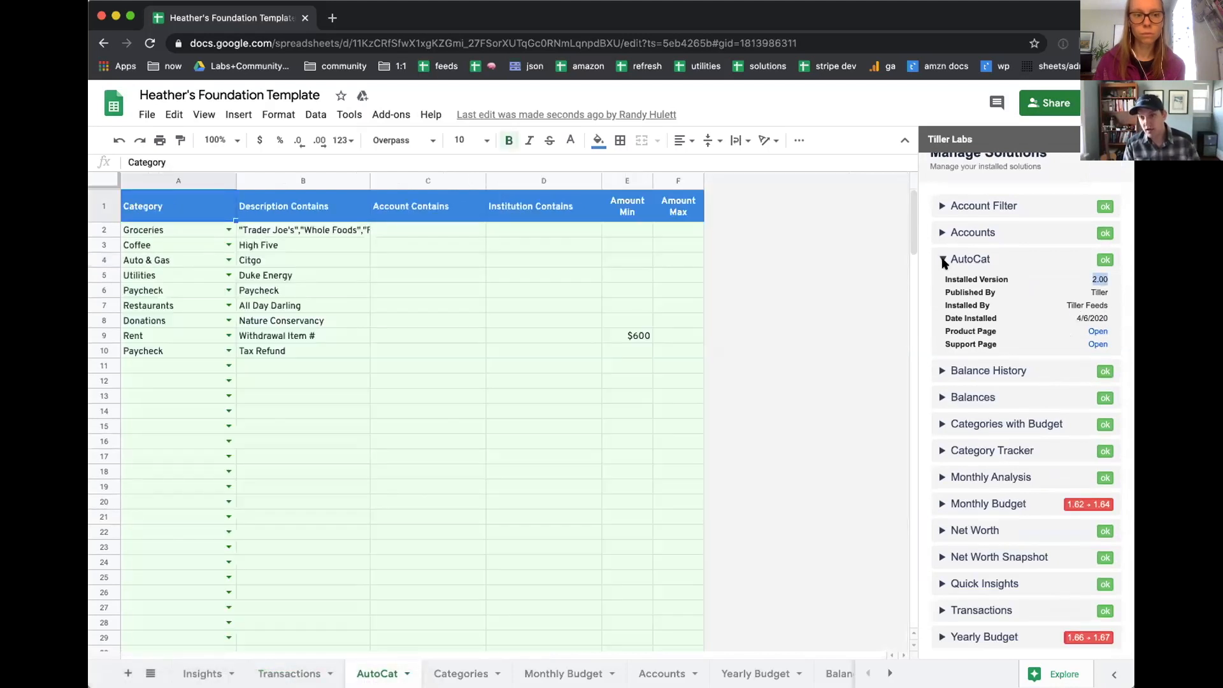
pyautogui.click(944, 260)
# Step: Check the Monthly Budget solution's version numbers and its installation and upgrade details
pyautogui.moveTo(1065, 417); pyautogui.dragTo(1100, 414)
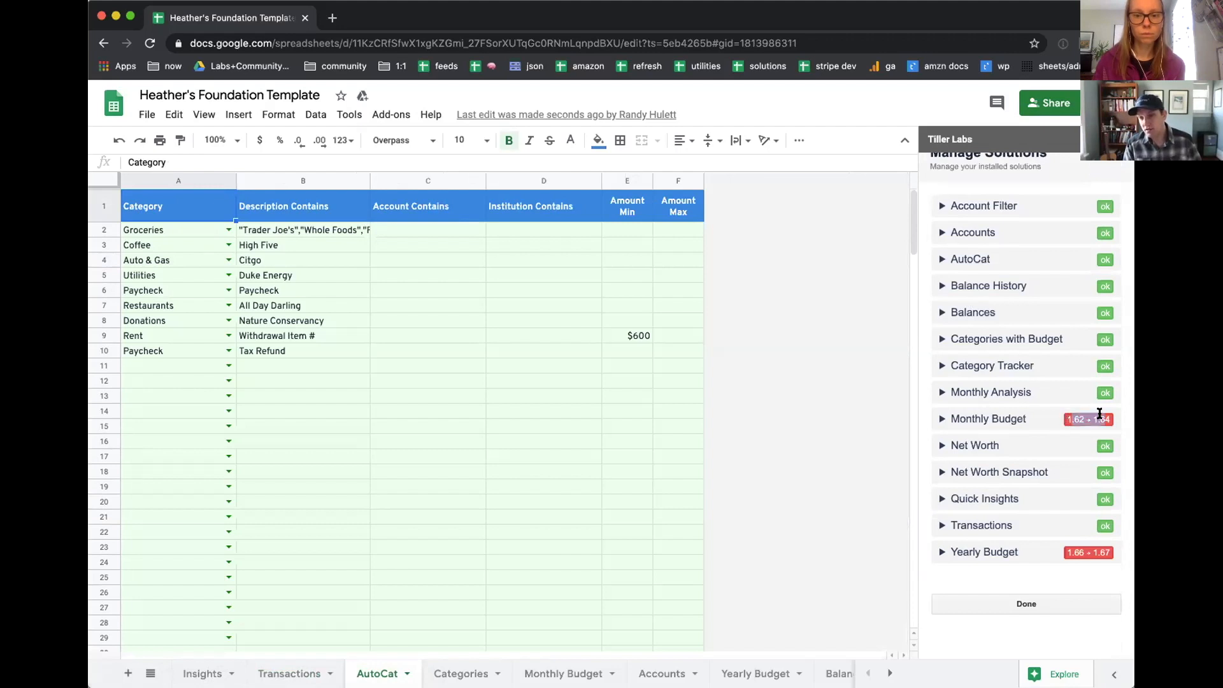
pyautogui.click(1100, 414)
pyautogui.click(1016, 552)
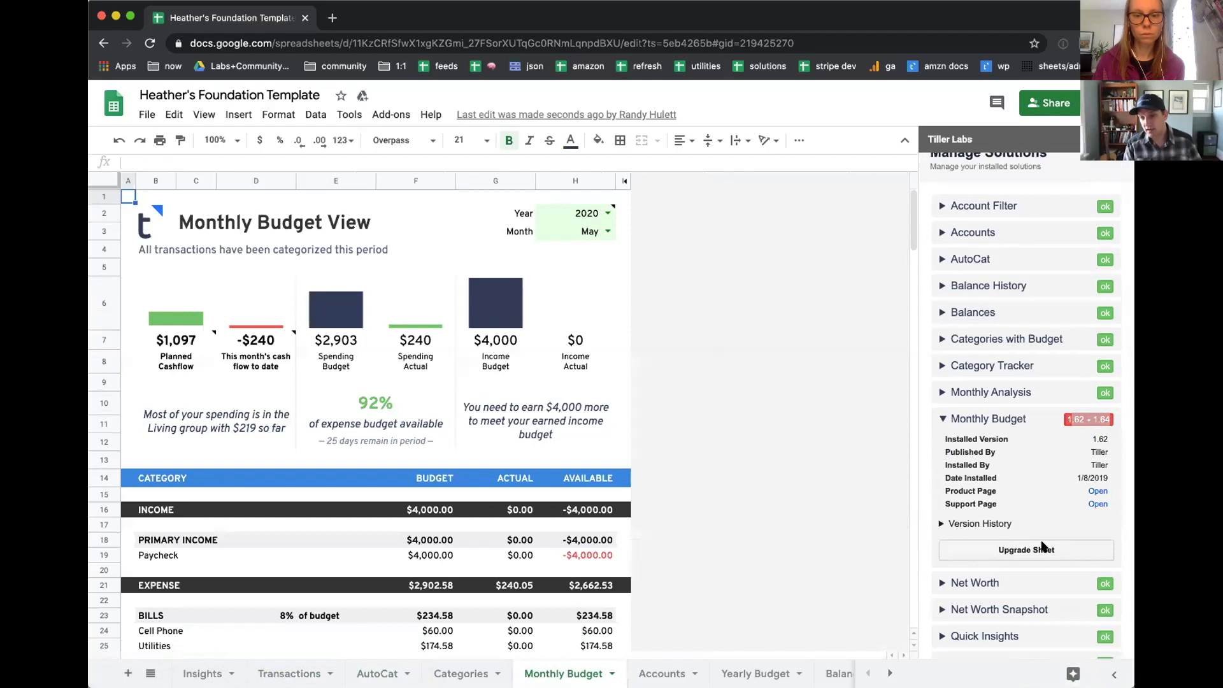
pyautogui.scroll(2, 994, 446)
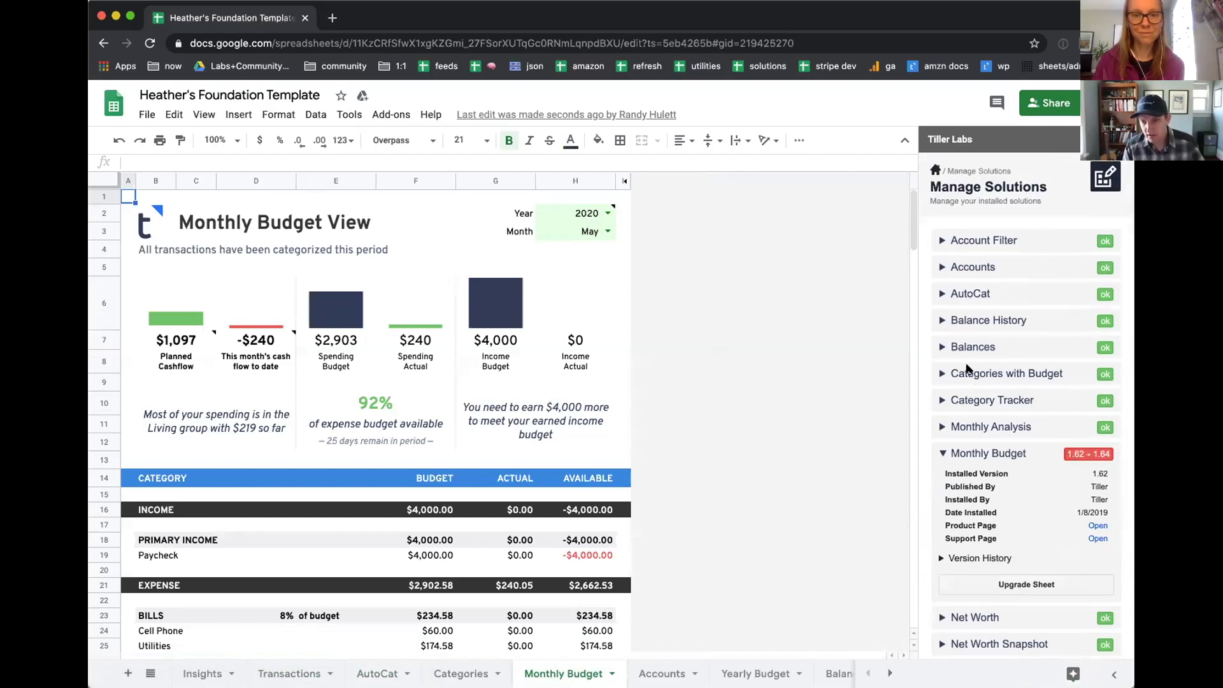
# Step: Load the 5/1/2020 Trader Joe's Yoga transaction from the Transactions sheet into the Split Transaction tool and select its Description through Account cells
pyautogui.click(981, 382)
pyautogui.click(297, 669)
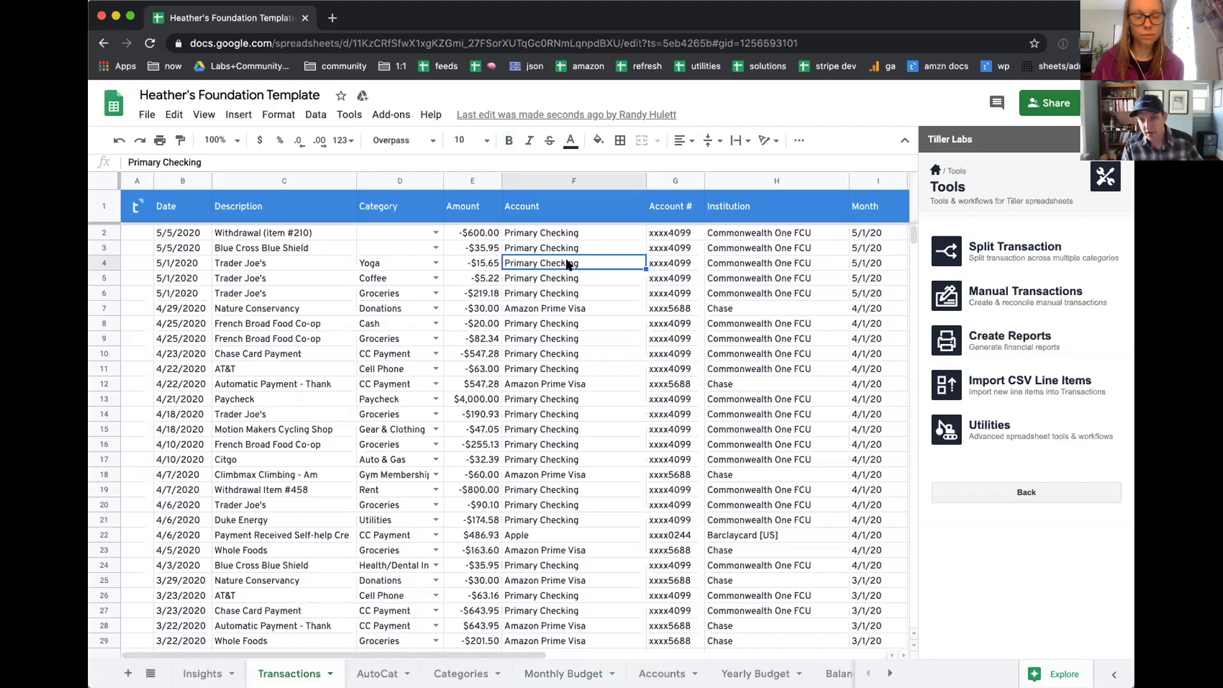
pyautogui.click(971, 258)
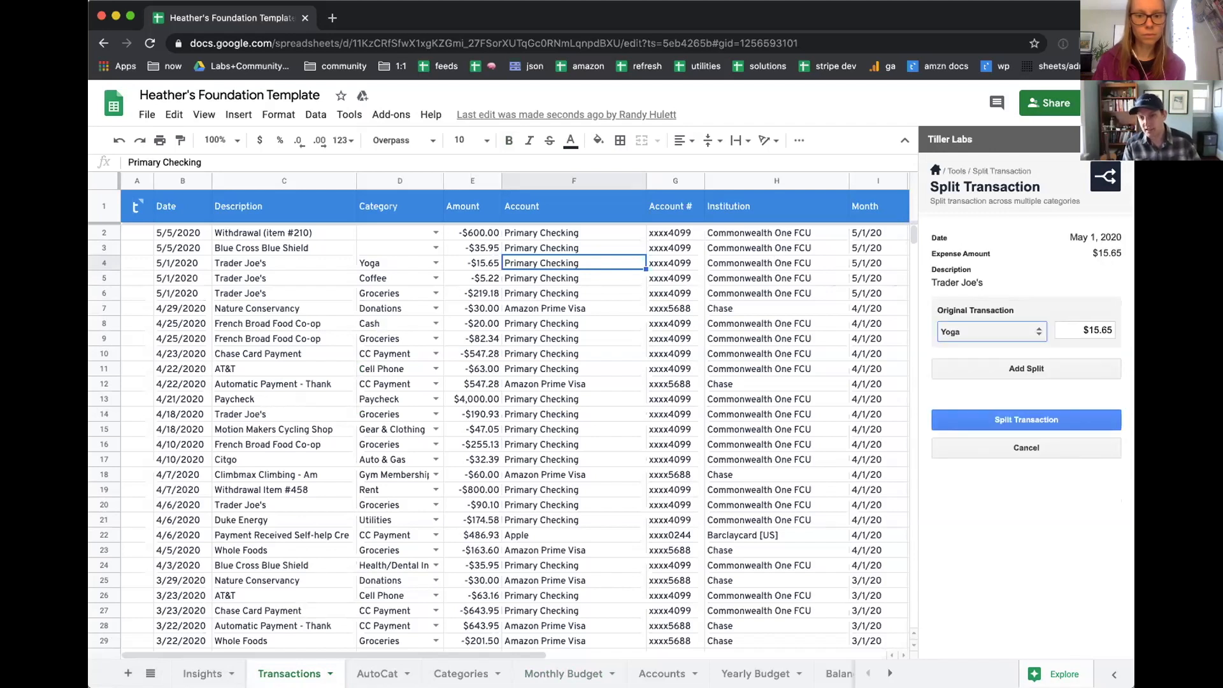
pyautogui.click(516, 258)
pyautogui.moveTo(319, 263); pyautogui.dragTo(548, 263)
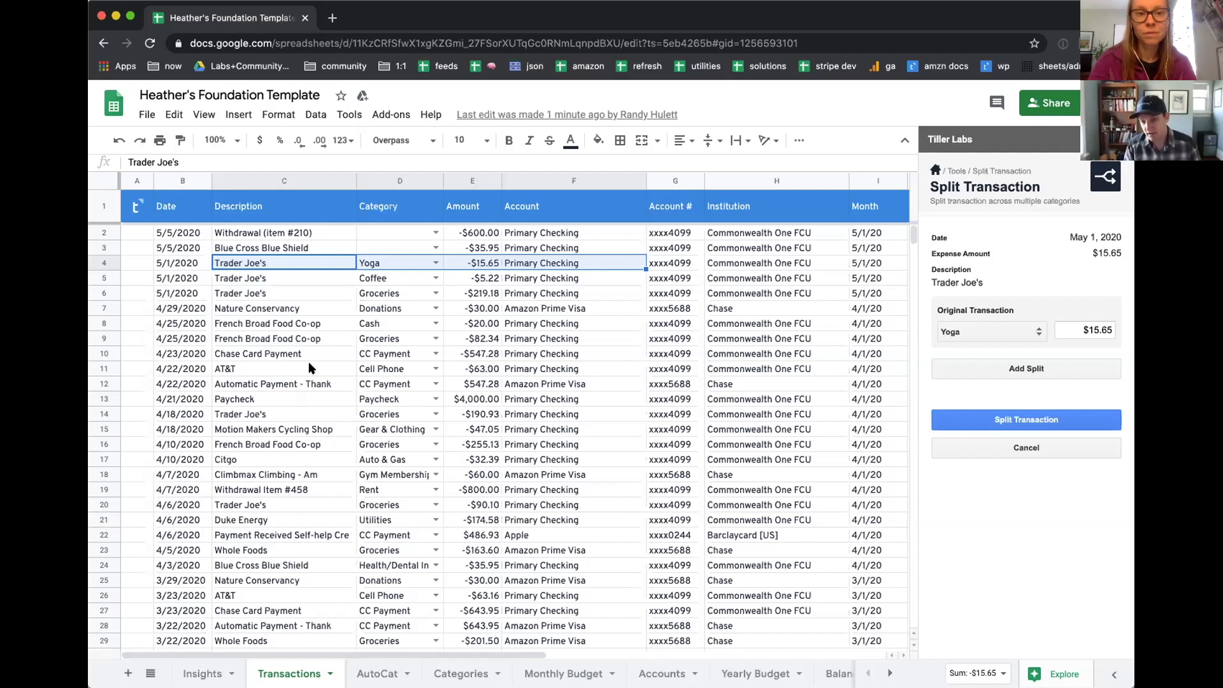
# Step: Leave the Split Transaction tool and add the Weekly Analysis solution to the spreadsheet
pyautogui.click(934, 171)
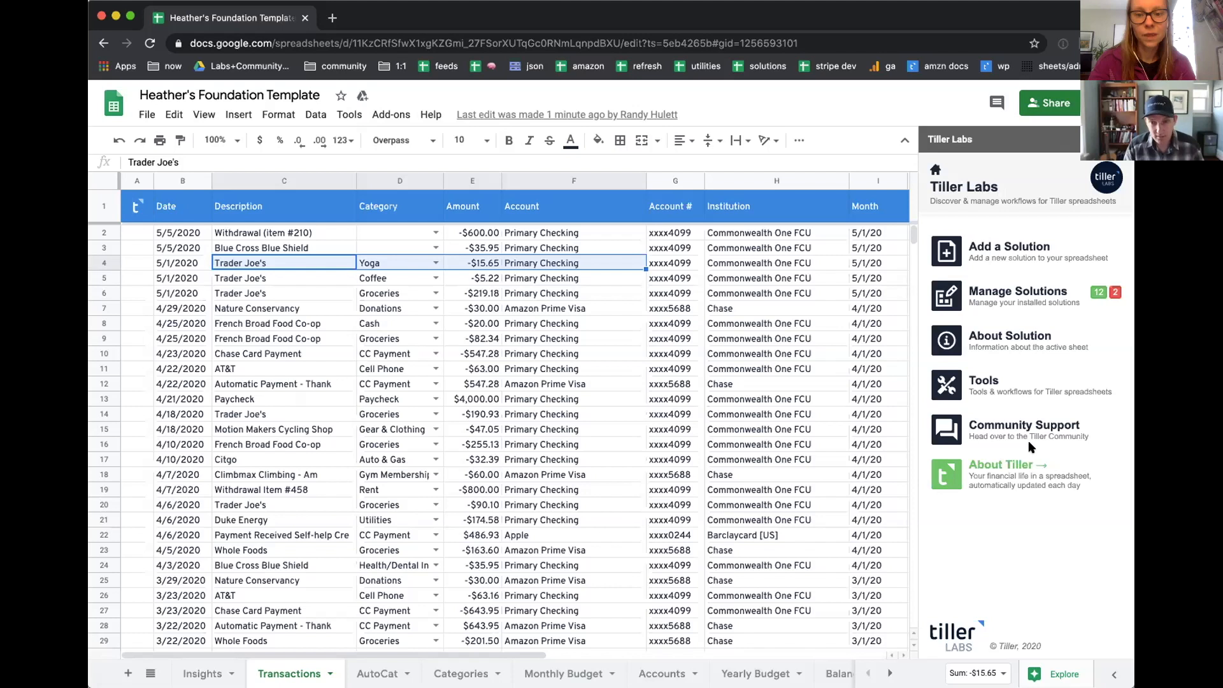
pyautogui.scroll(-3, 1030, 442)
pyautogui.scroll(2, 1031, 442)
pyautogui.scroll(-2, 1030, 442)
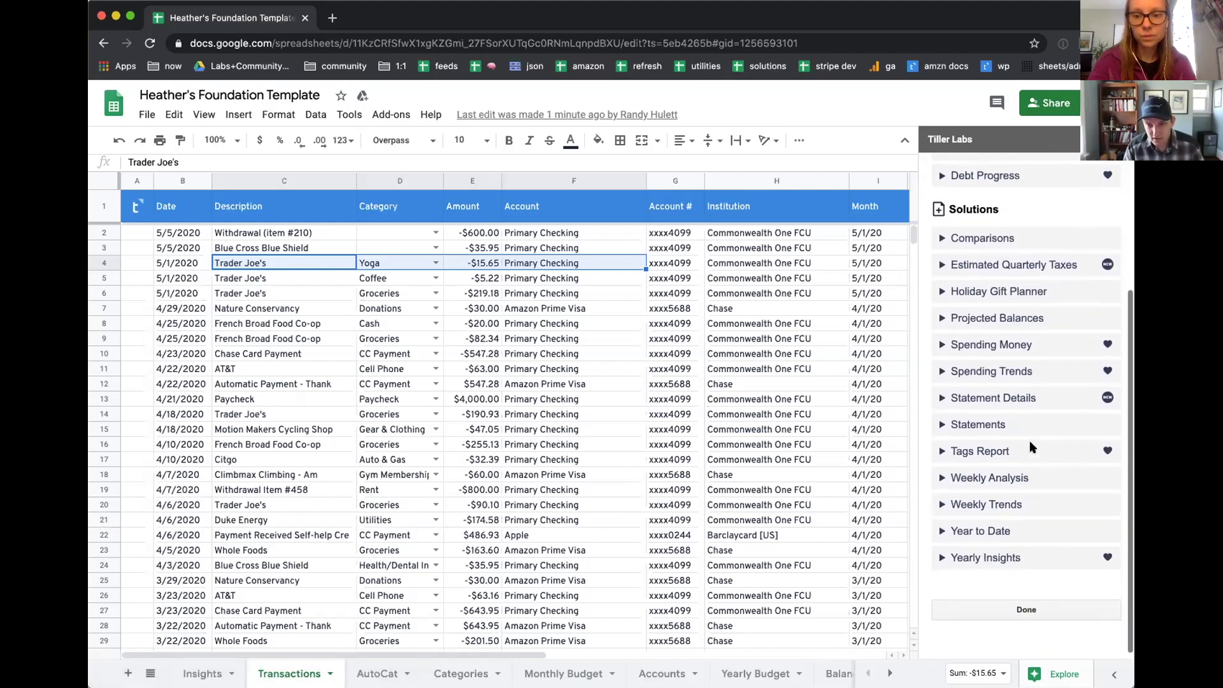
pyautogui.click(943, 473)
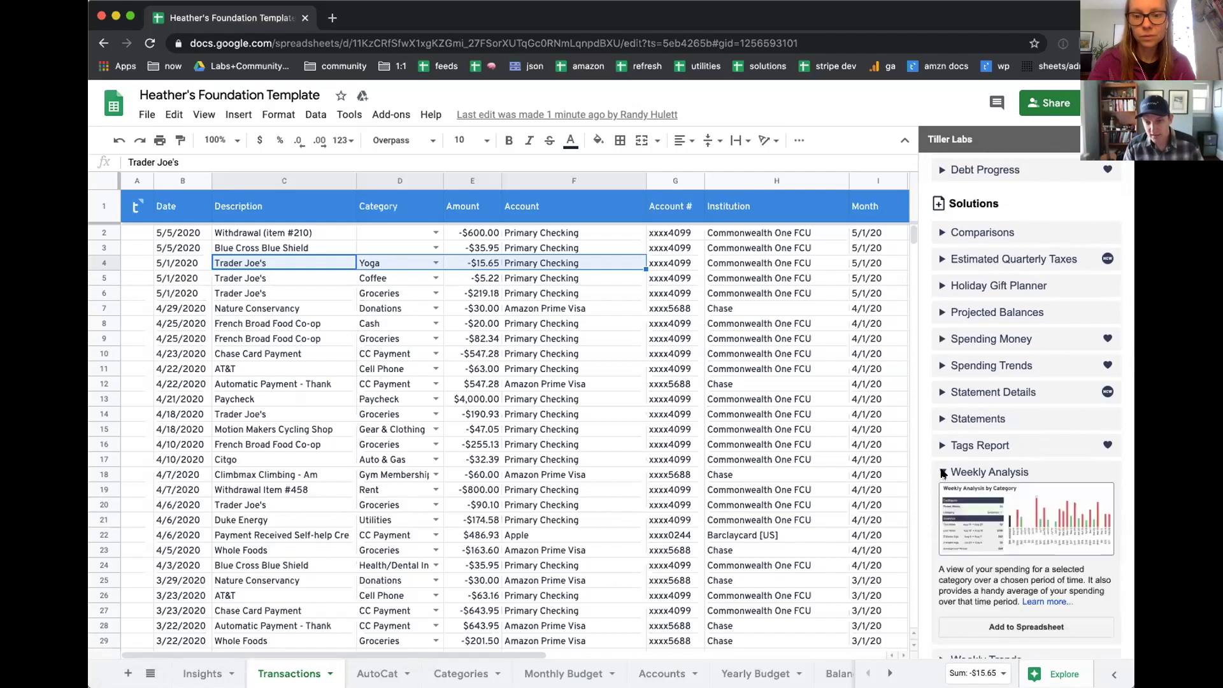
pyautogui.scroll(-1, 972, 466)
pyautogui.scroll(-1, 973, 466)
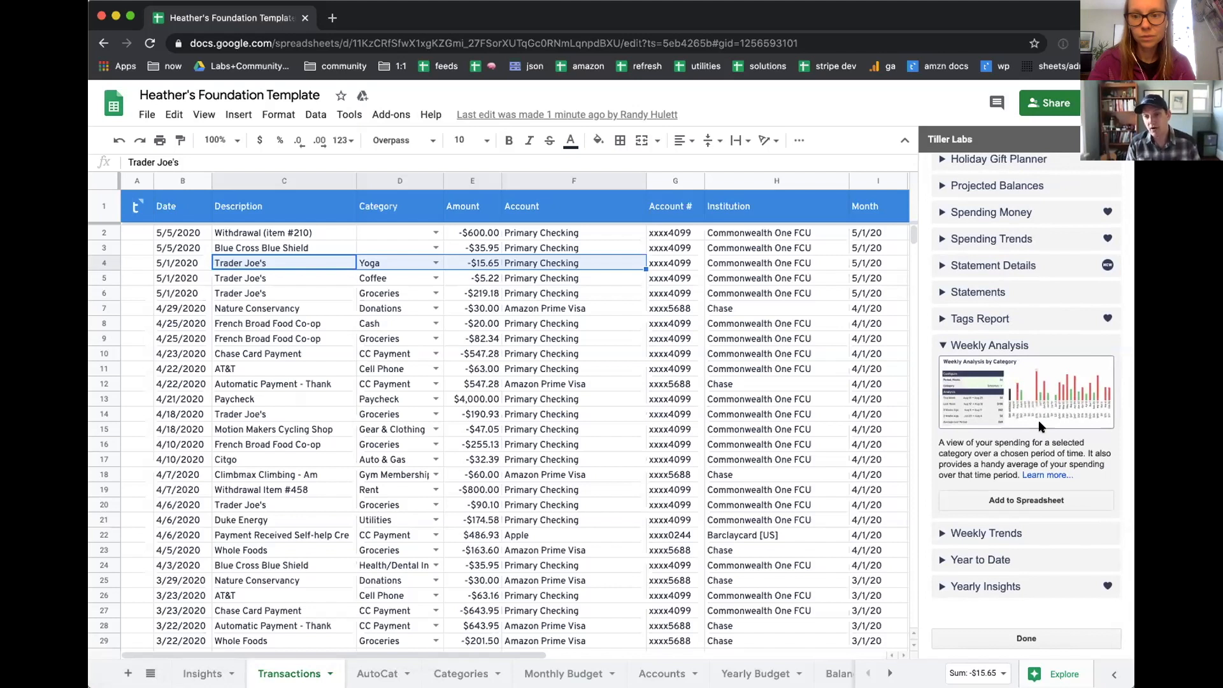
pyautogui.click(1002, 496)
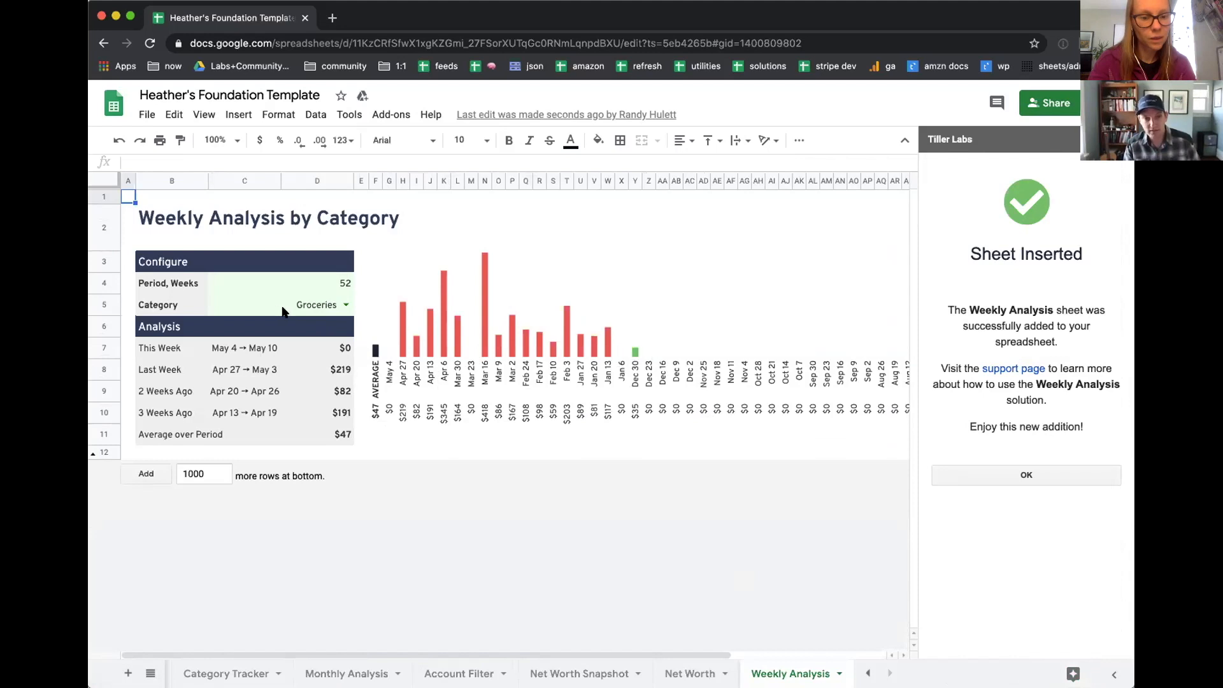
# Step: Set the Weekly Analysis category to Coffee and dismiss the sheet insertion confirmation
pyautogui.click(345, 304)
pyautogui.scroll(-2, 275, 392)
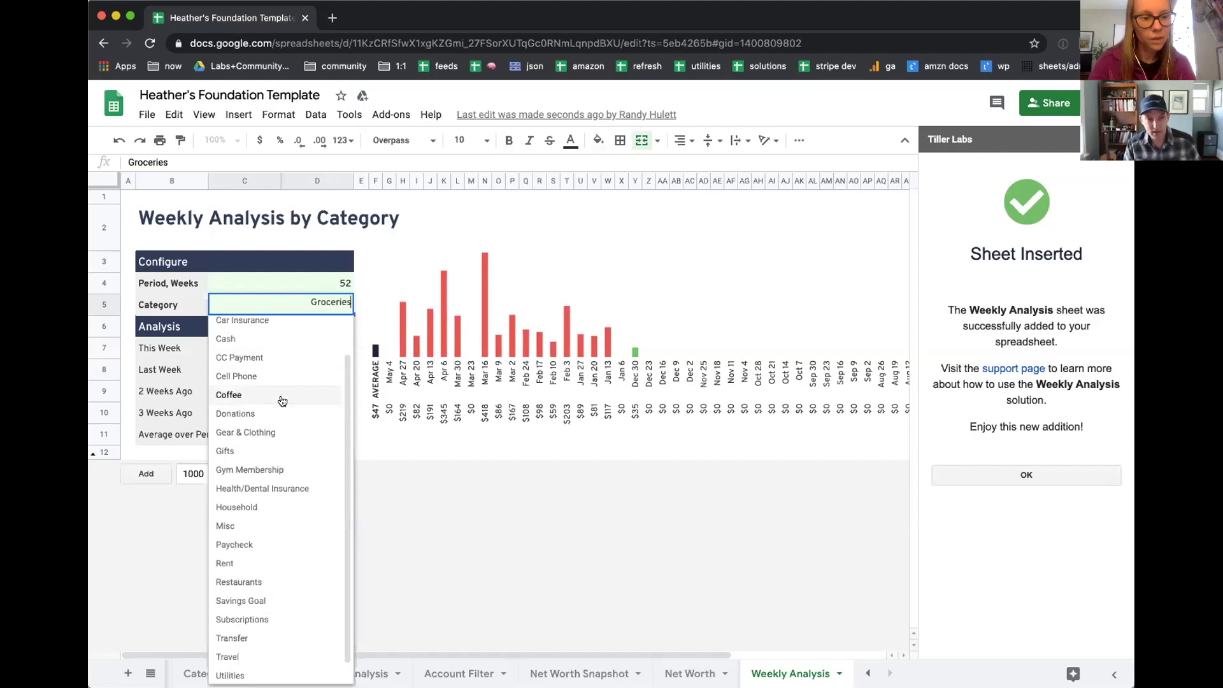
pyautogui.click(278, 395)
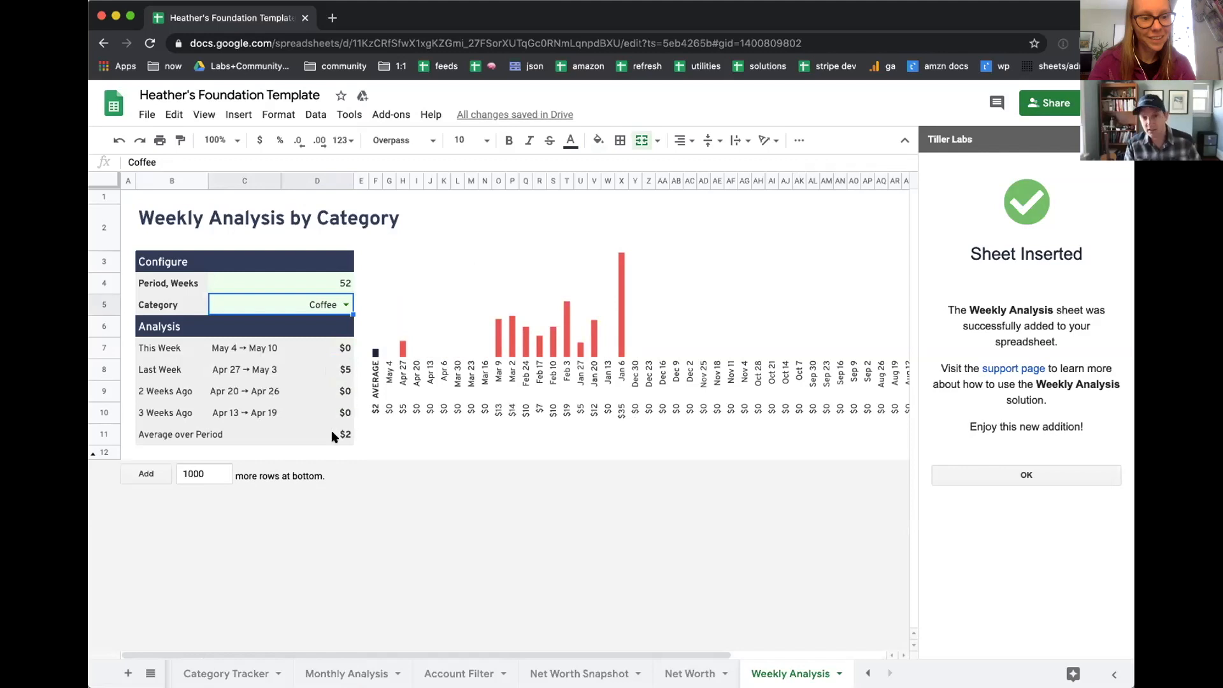
pyautogui.click(1002, 477)
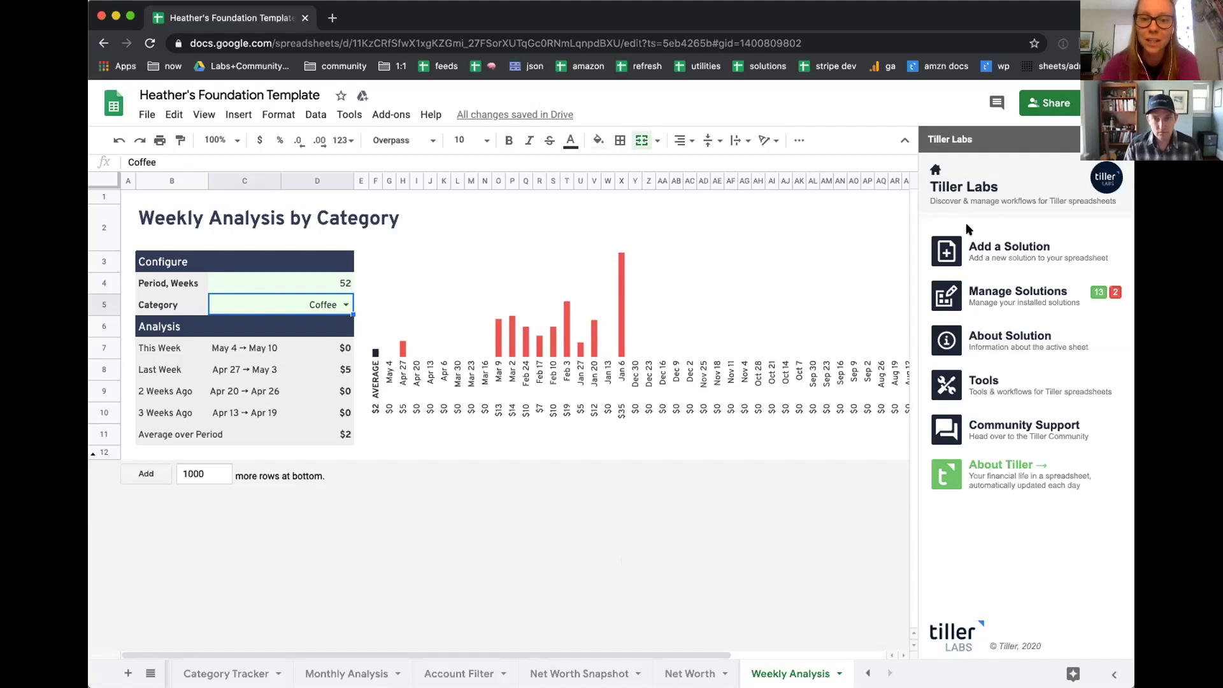
# Step: Open the list of Tiller Labs solutions available to add and set the Weekly Analysis category to Gear & Clothing
pyautogui.click(998, 249)
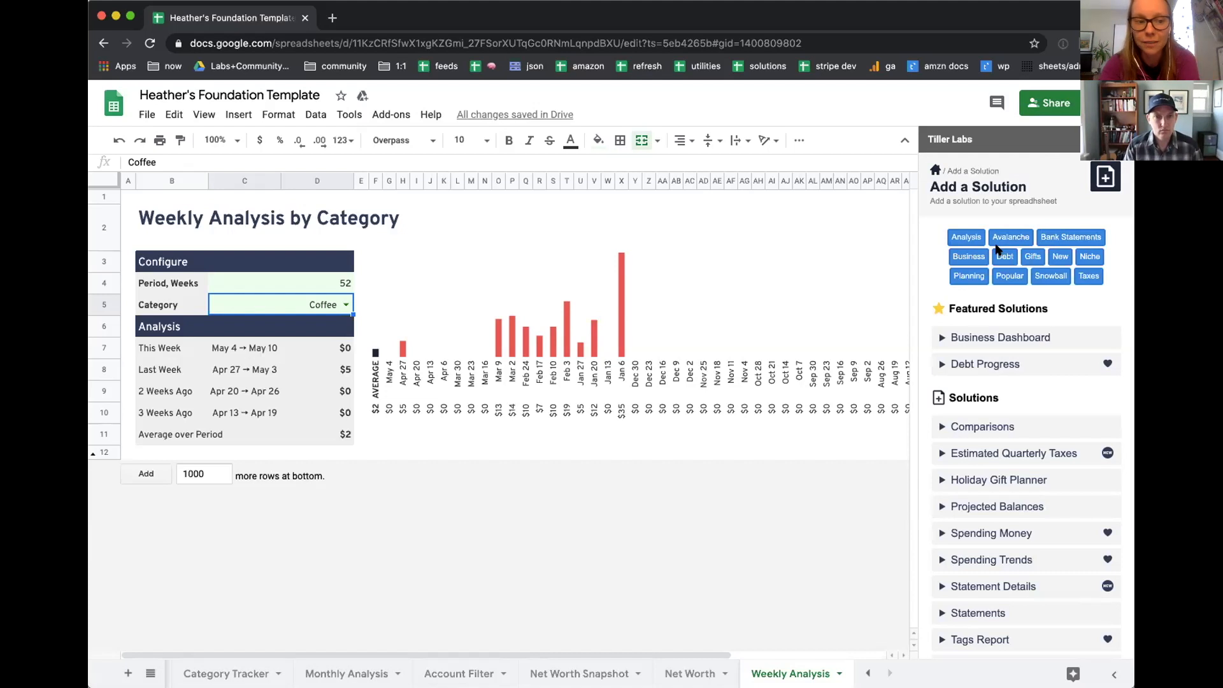
pyautogui.click(346, 305)
pyautogui.scroll(-2, 288, 439)
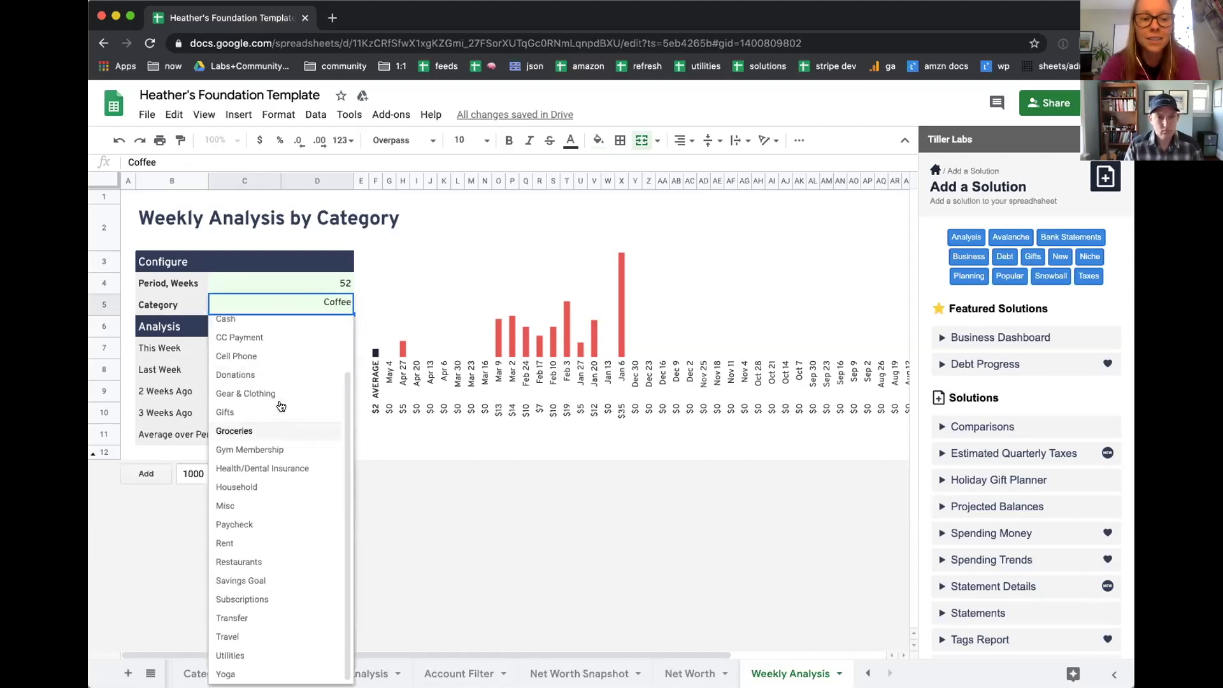
pyautogui.click(308, 395)
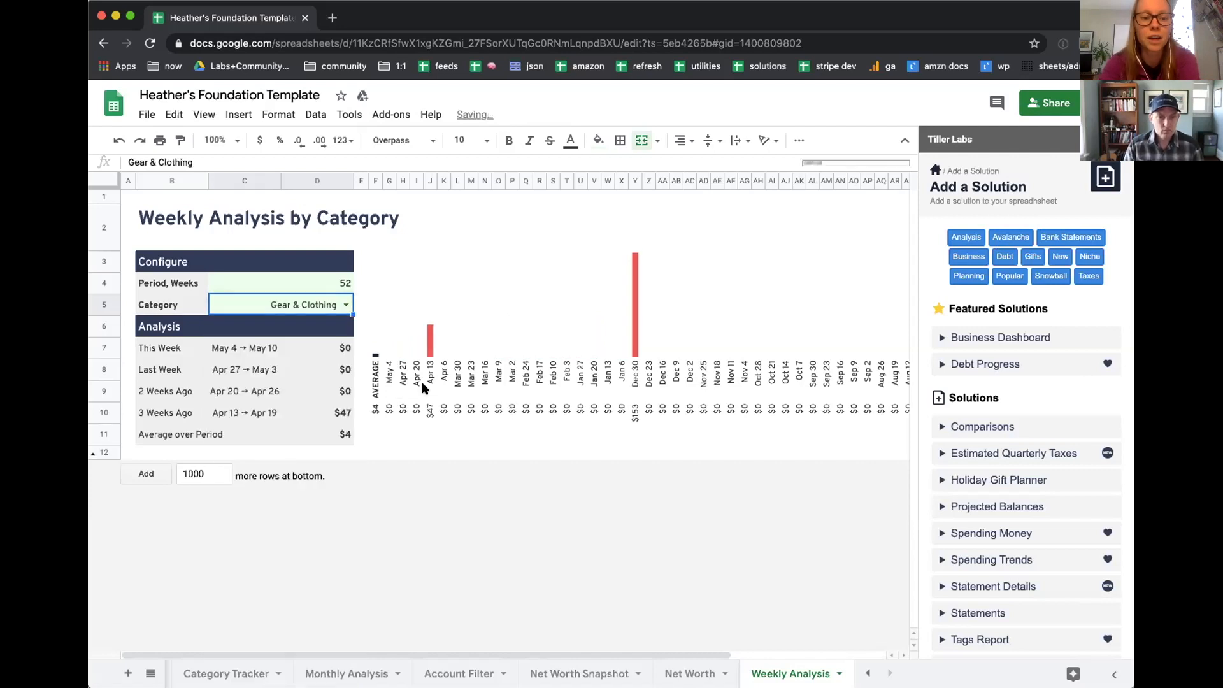
# Step: Set the Weekly Analysis category to Restaurants
pyautogui.doubleClick(343, 301)
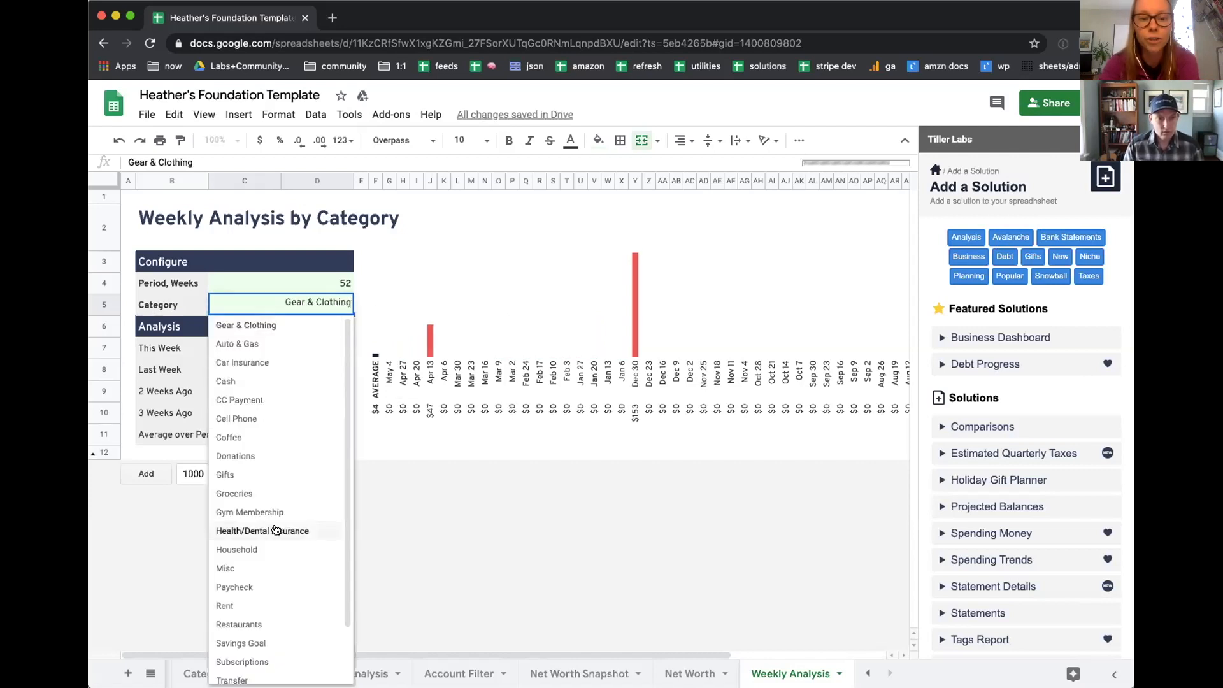
pyautogui.scroll(-2, 273, 527)
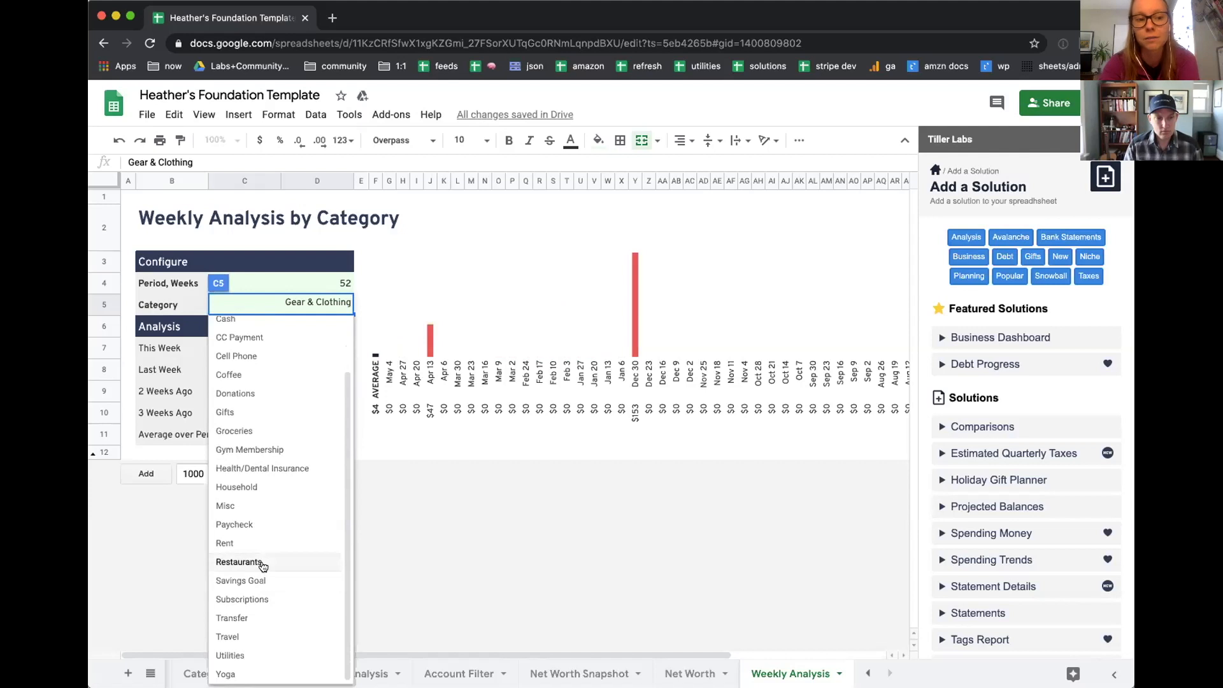
pyautogui.click(260, 563)
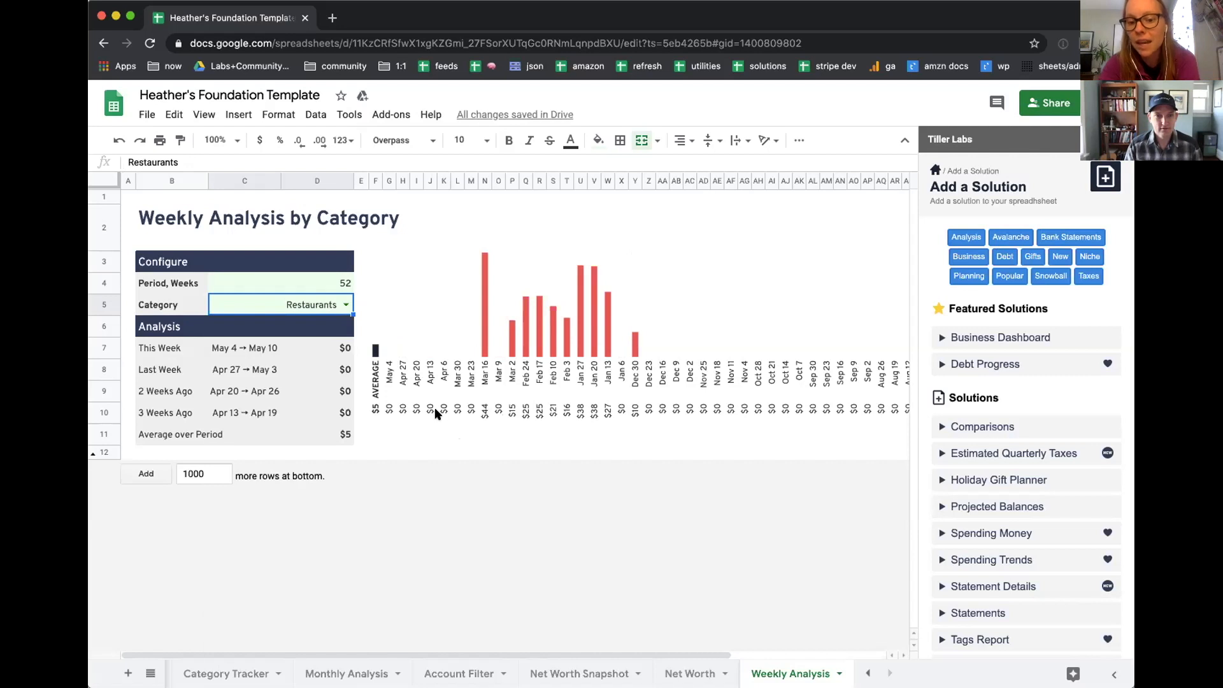
# Step: Open the Monthly Analysis sheet and widen the browser window to review its tables and chart
pyautogui.click(351, 674)
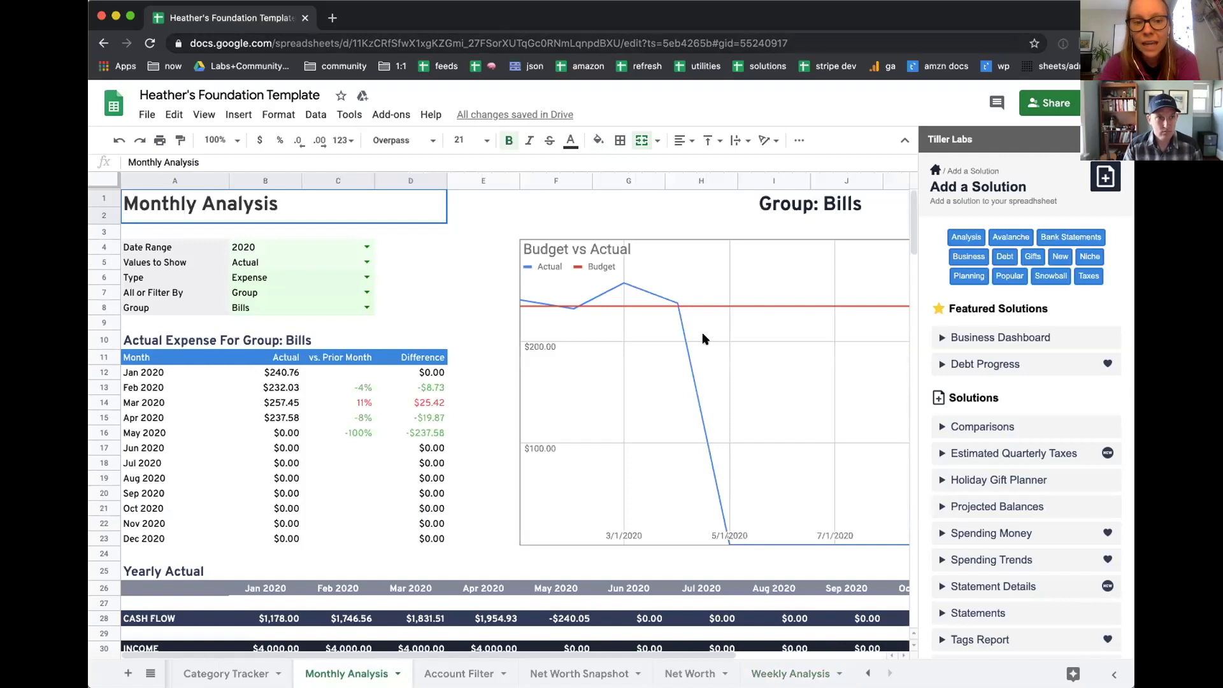
pyautogui.moveTo(1134, 382); pyautogui.dragTo(1208, 383)
pyautogui.moveTo(1208, 649); pyautogui.dragTo(1211, 650)
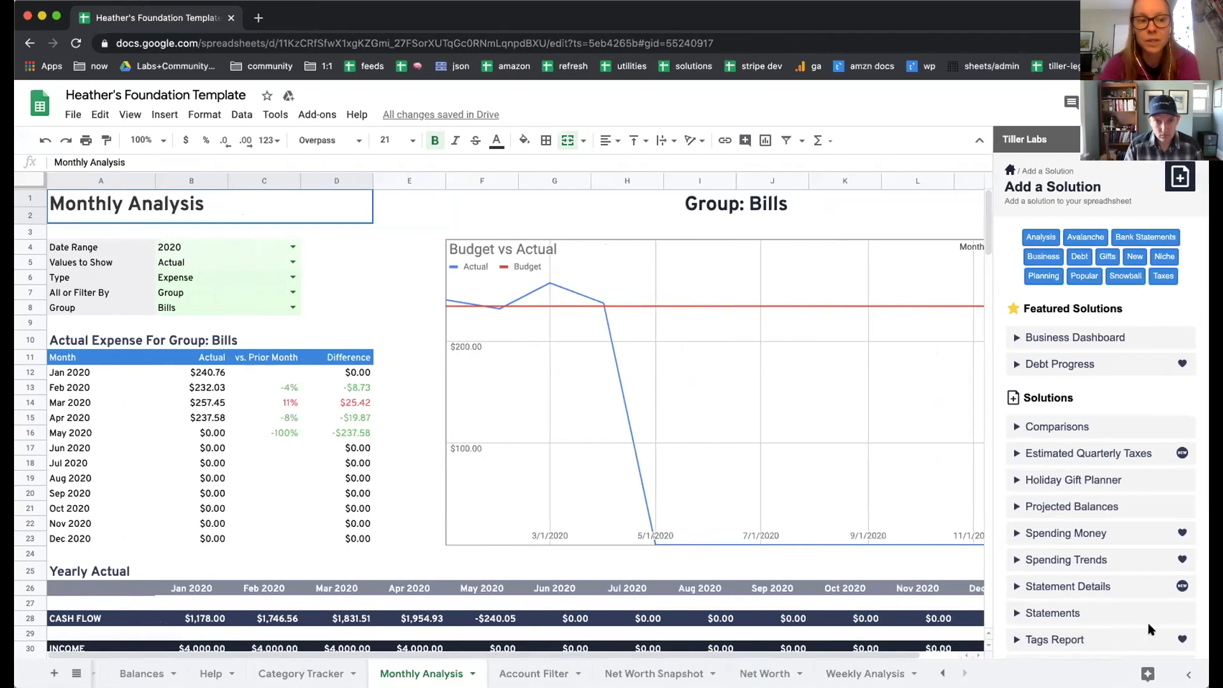
pyautogui.scroll(-1, 545, 414)
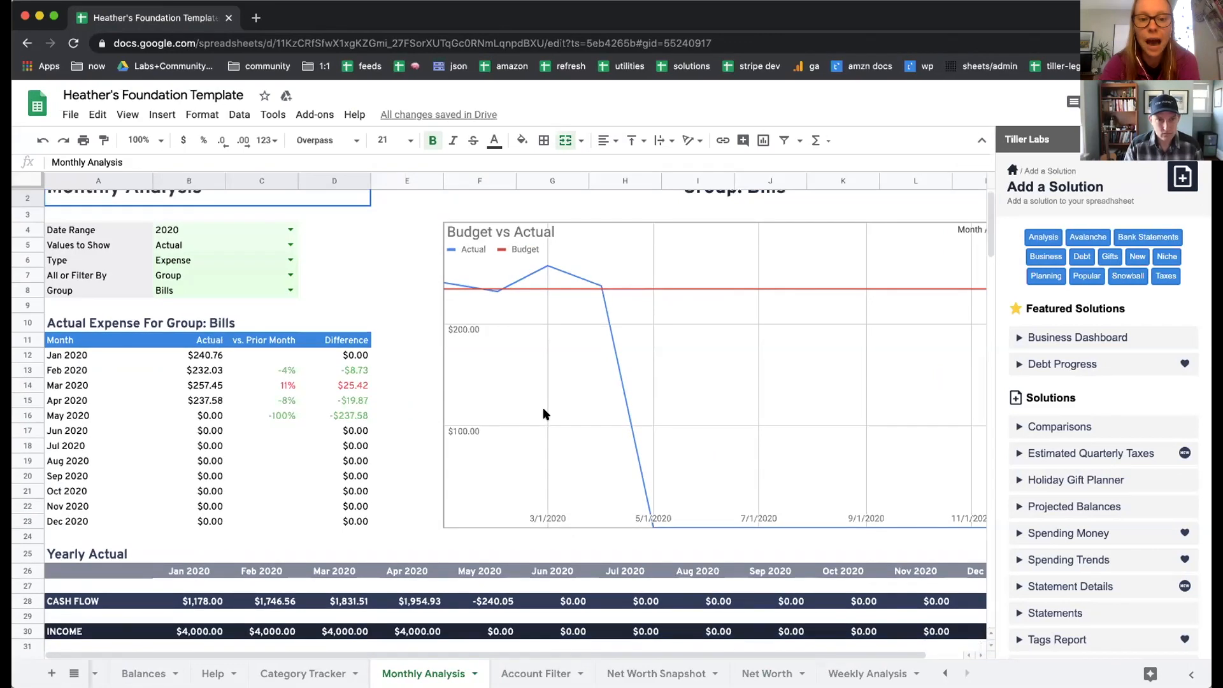
pyautogui.scroll(1, 545, 414)
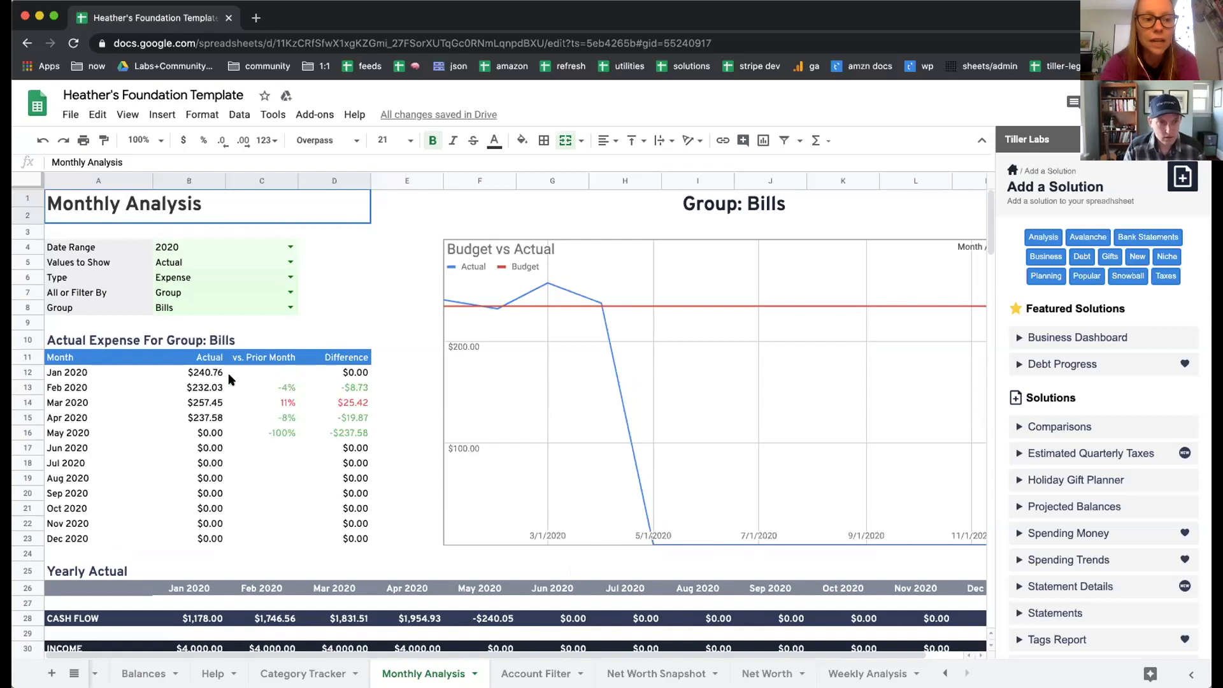
# Step: Filter the Monthly Analysis by Category instead of Group, choose Groceries as the category, and review the report
pyautogui.click(290, 293)
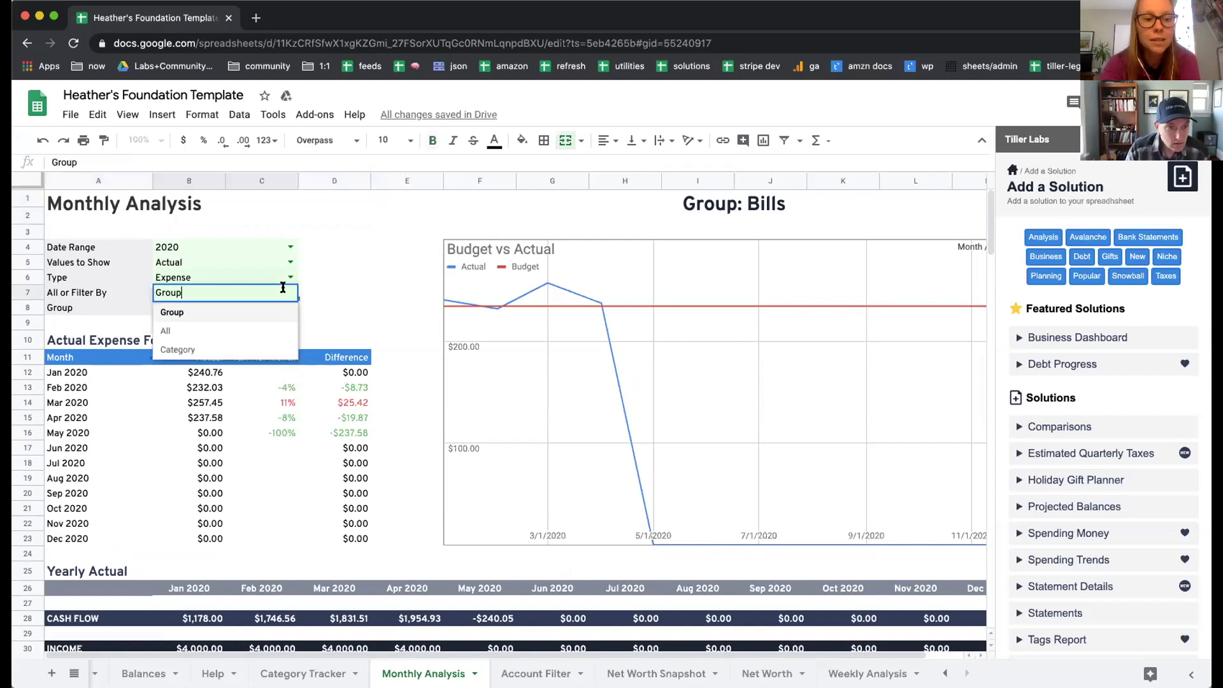
pyautogui.press('Return')
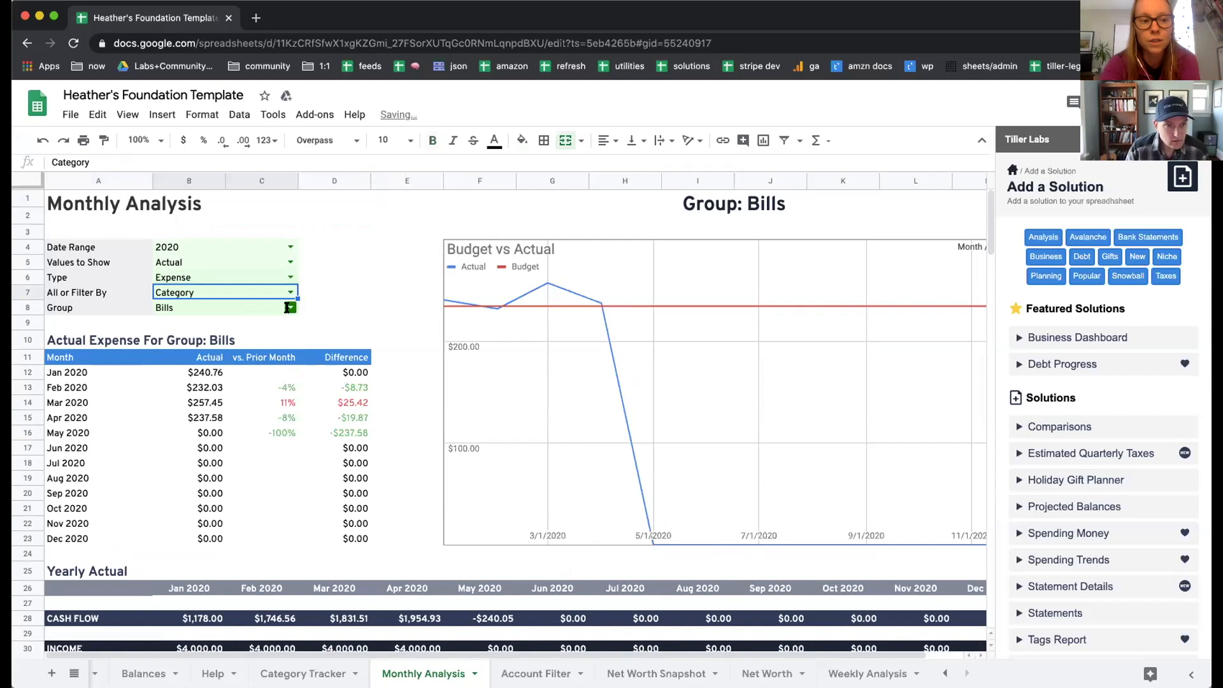
pyautogui.click(291, 308)
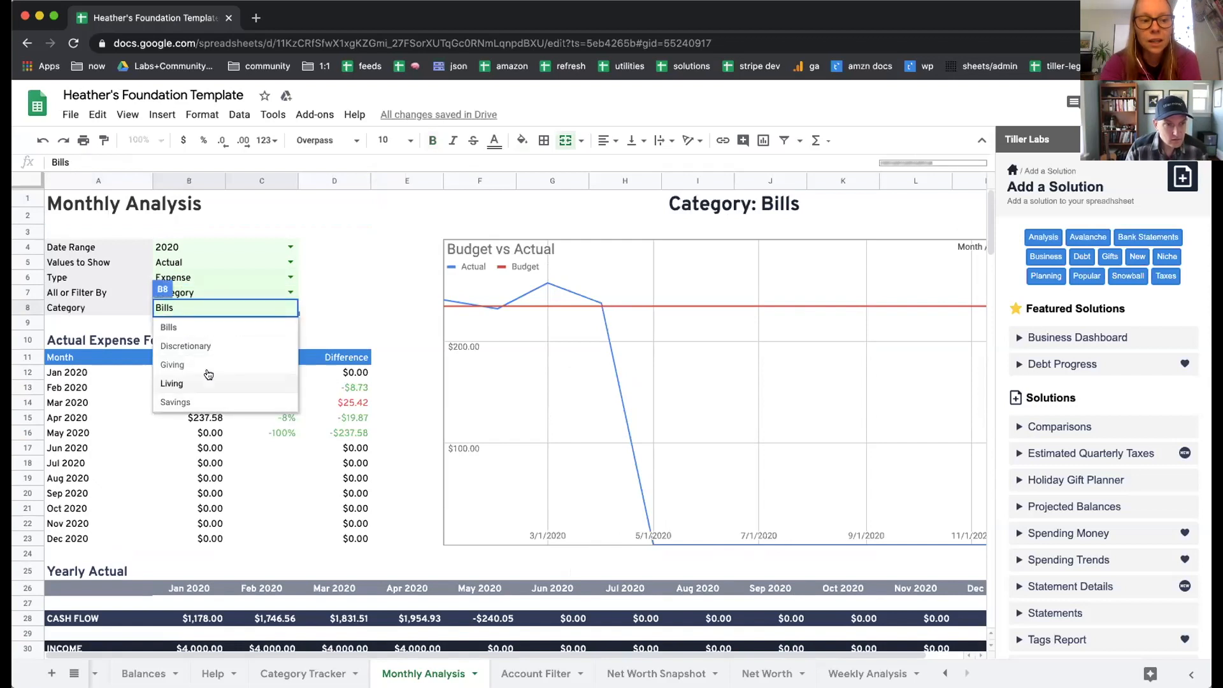
pyautogui.click(359, 276)
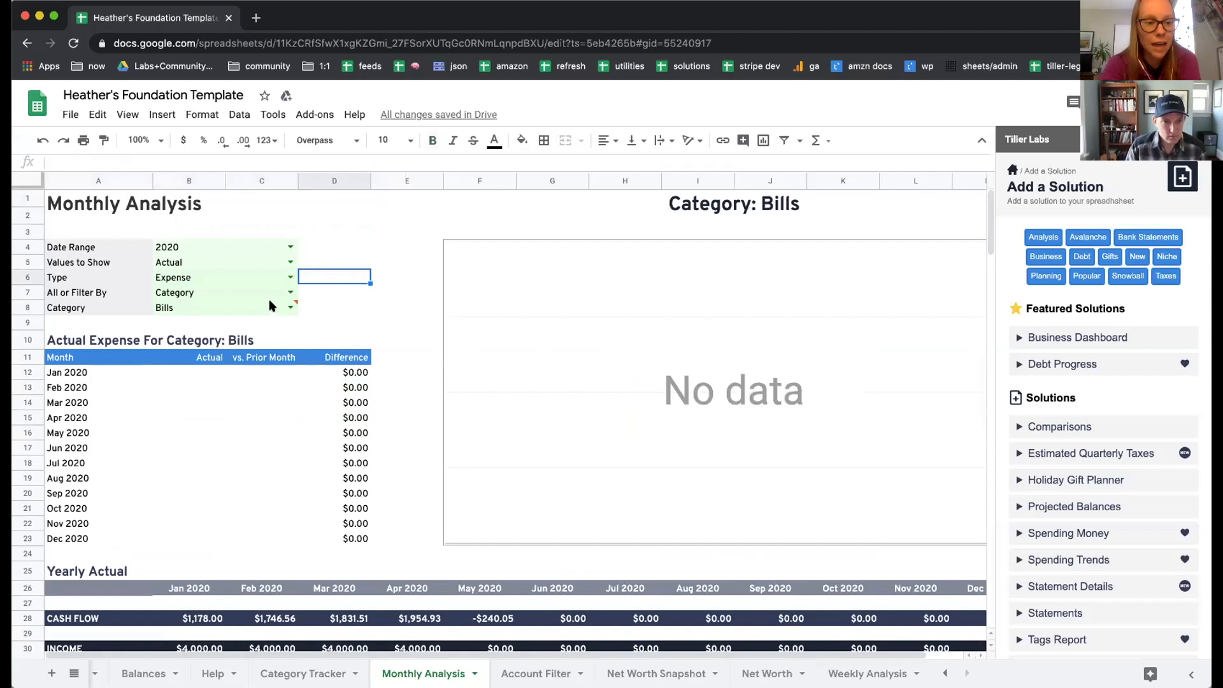
pyautogui.click(291, 307)
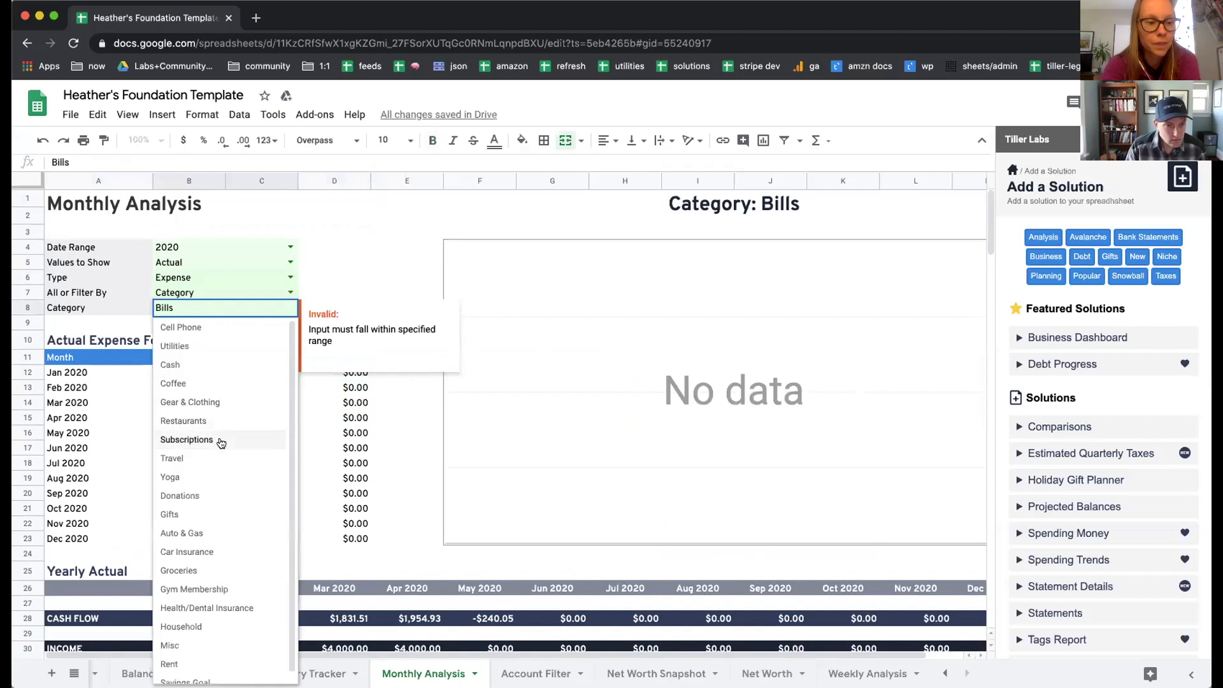
pyautogui.click(220, 572)
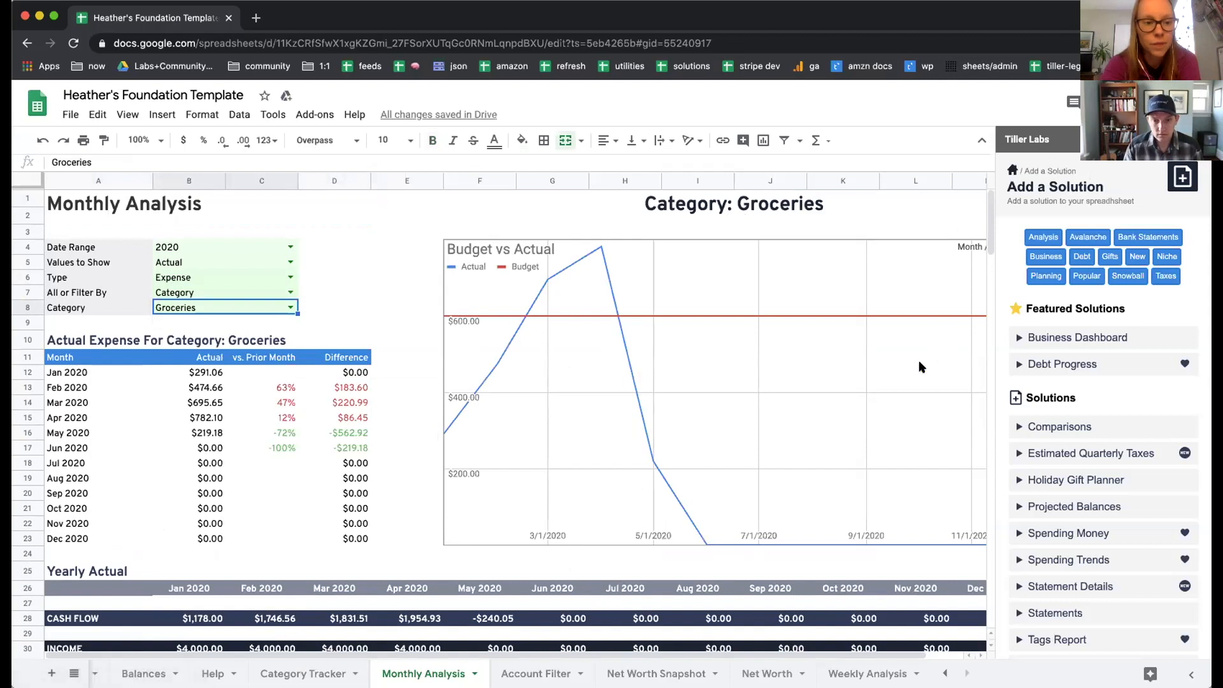
pyautogui.scroll(-1, 919, 363)
pyautogui.scroll(1, 919, 367)
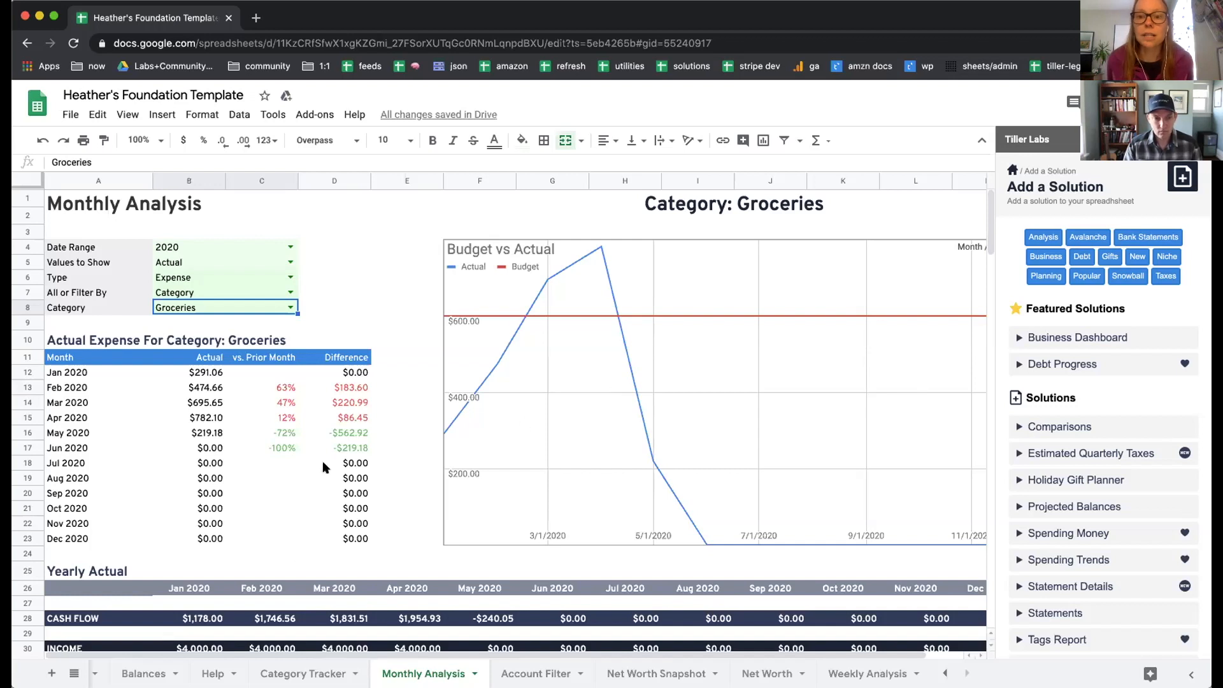
# Step: Load the 4/21/2020 Paycheck transaction from the Transactions sheet into the Split Transaction tool and view its category options
pyautogui.hscroll(-10, 183, 672)
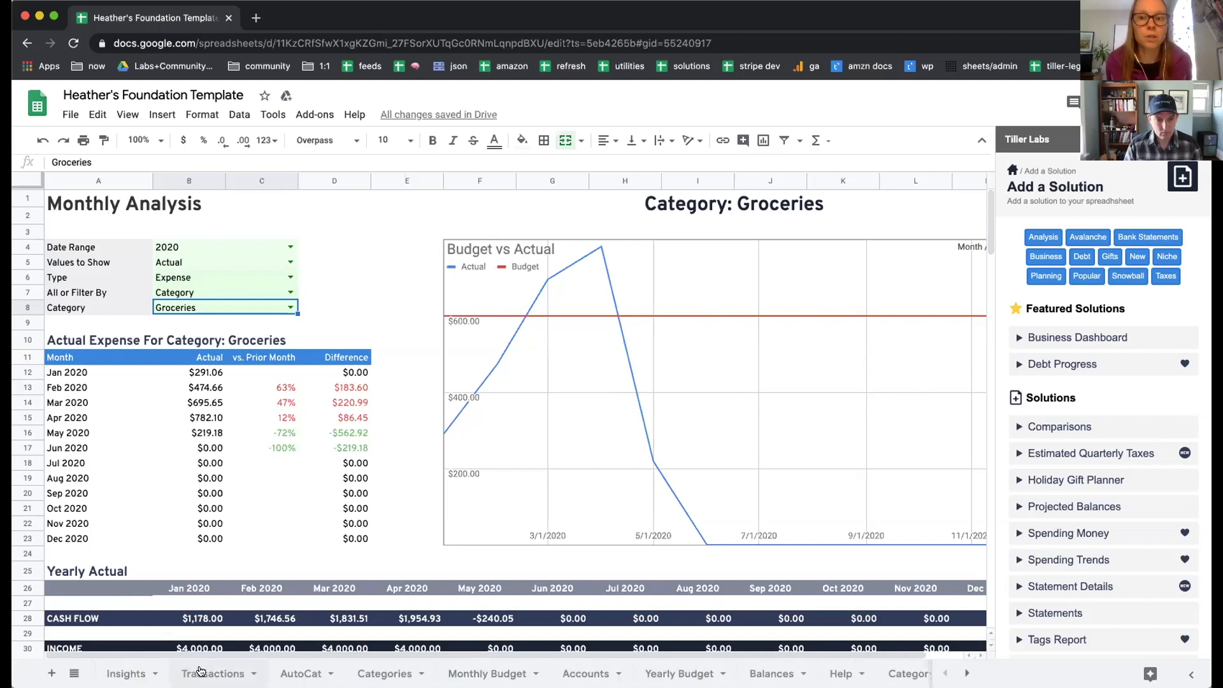
pyautogui.click(204, 672)
pyautogui.click(396, 400)
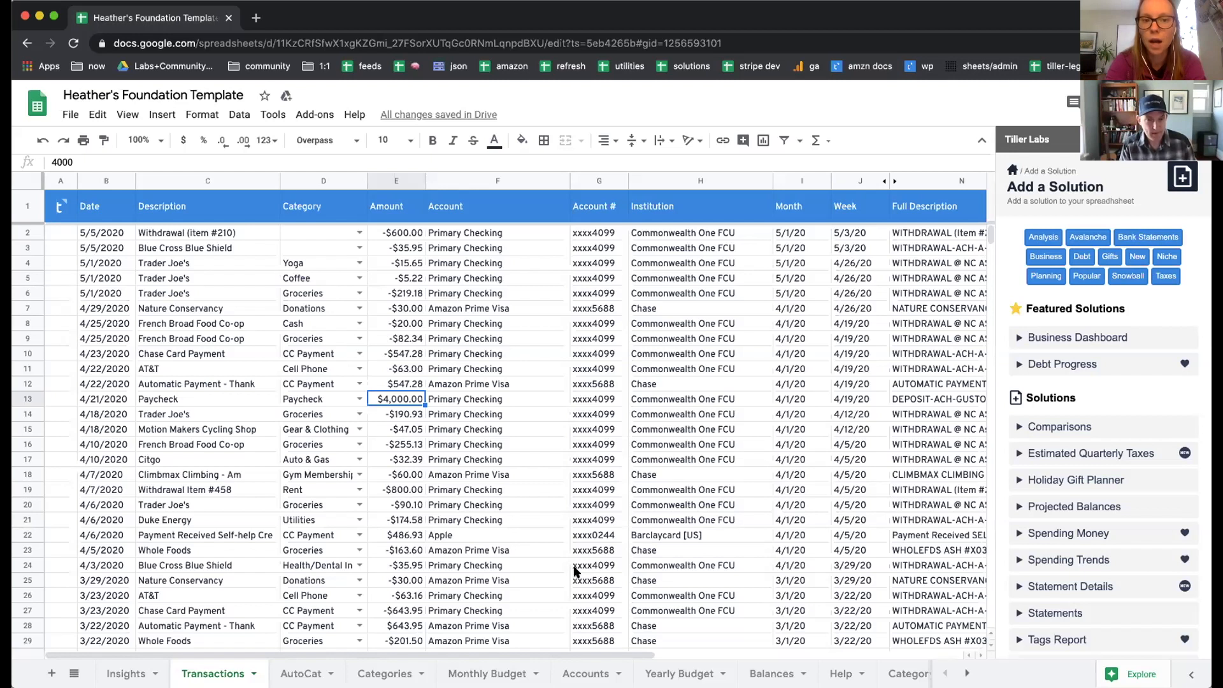
pyautogui.click(1013, 170)
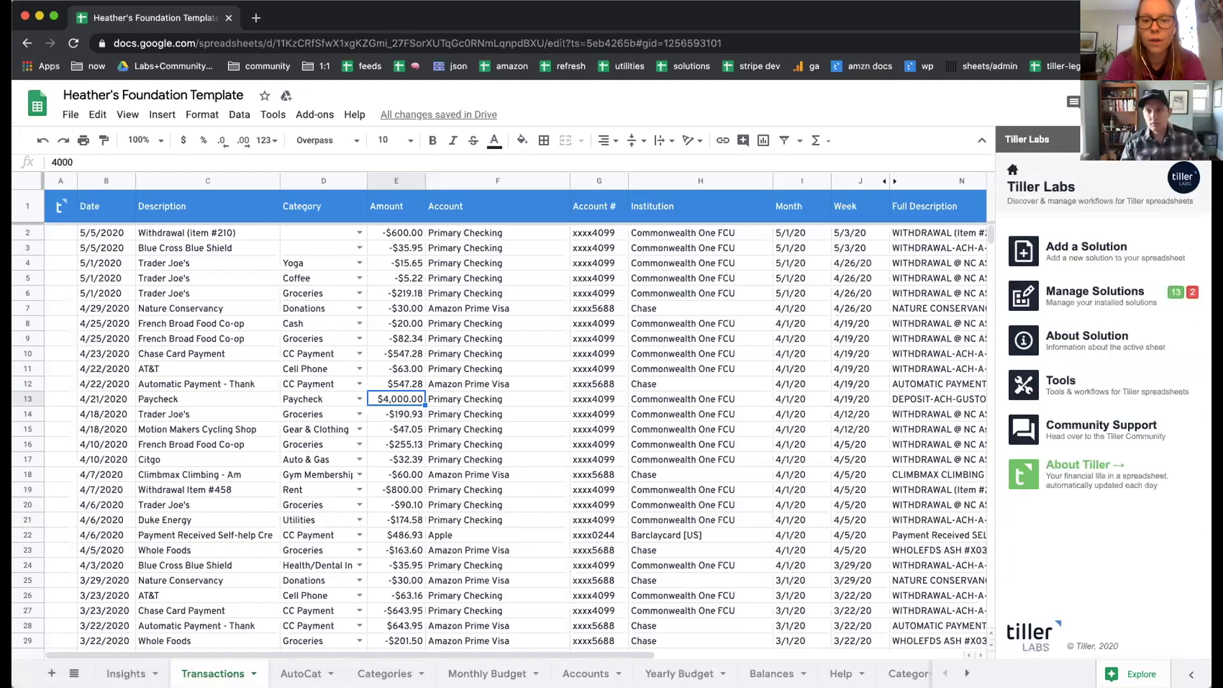
pyautogui.click(1059, 382)
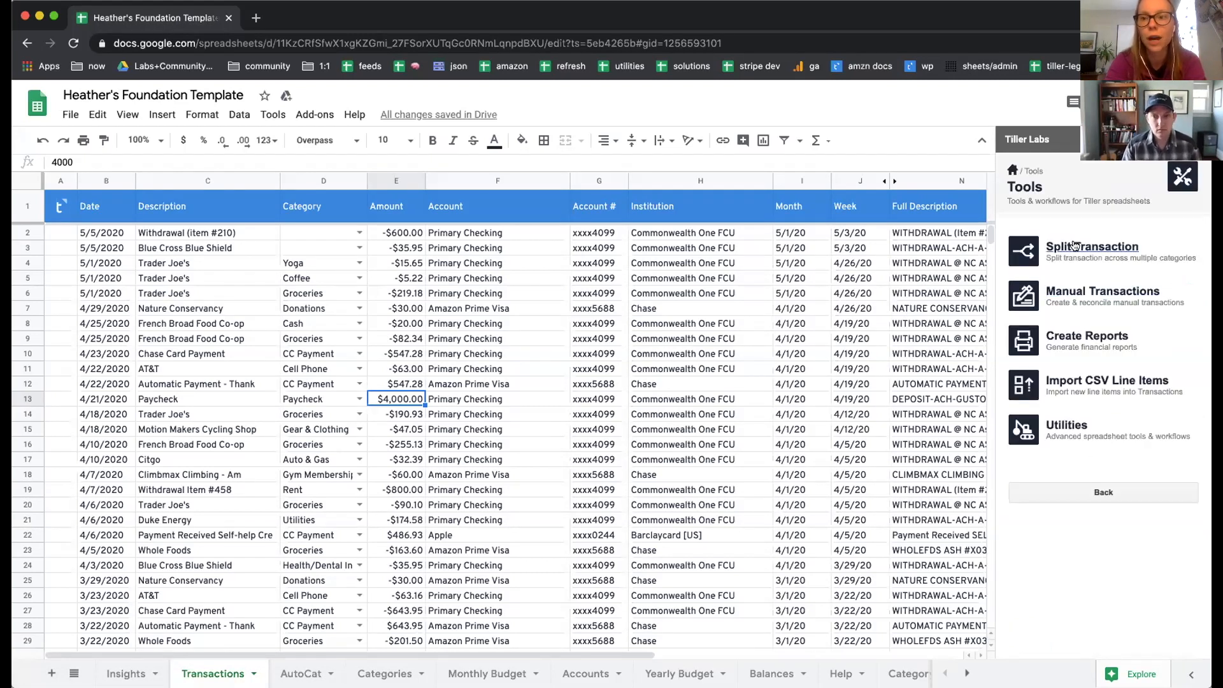
pyautogui.click(1076, 245)
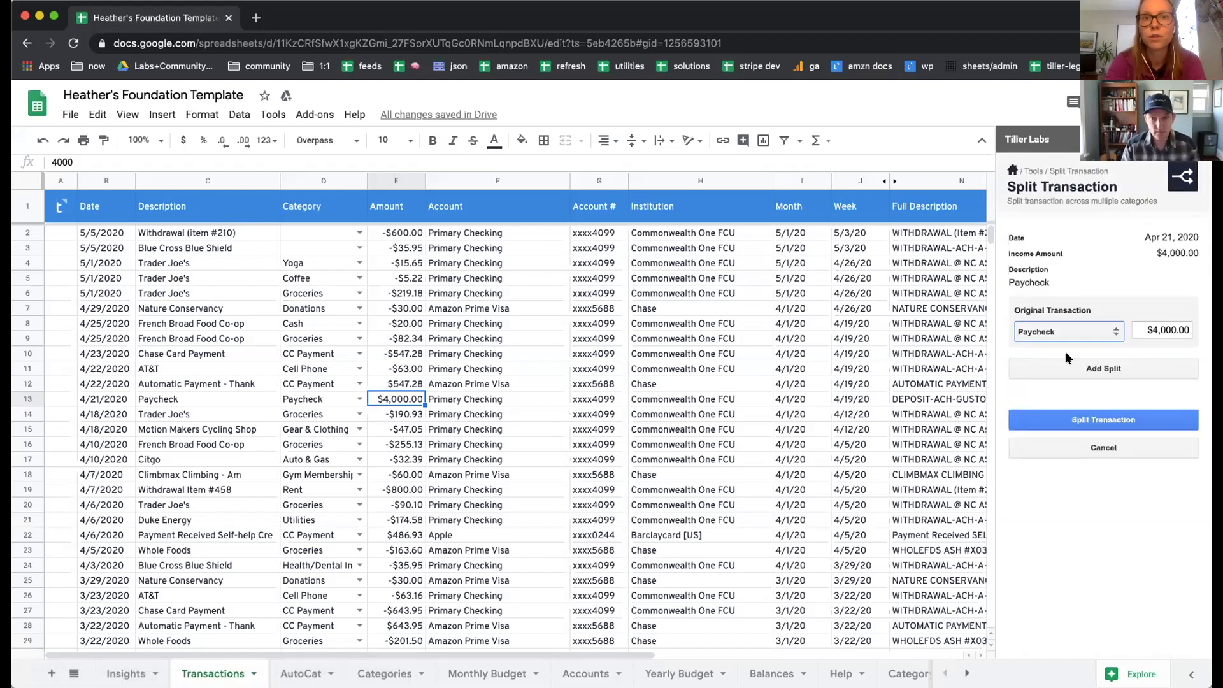
pyautogui.click(1076, 331)
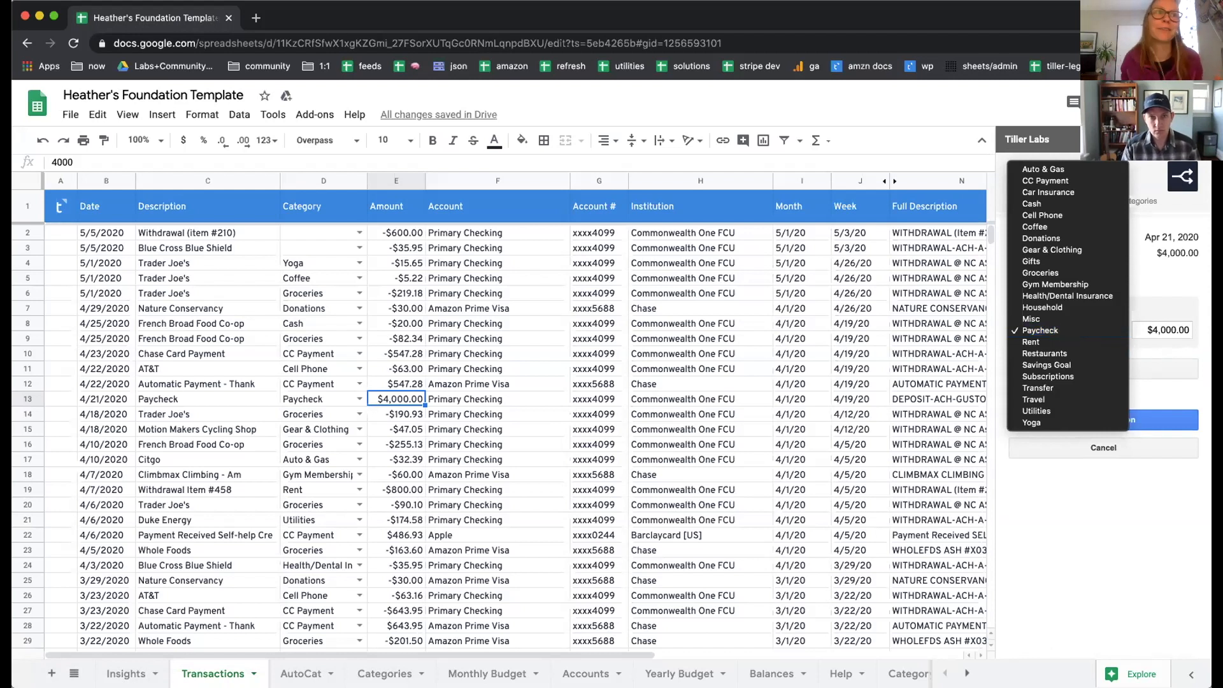
pyautogui.press('Escape')
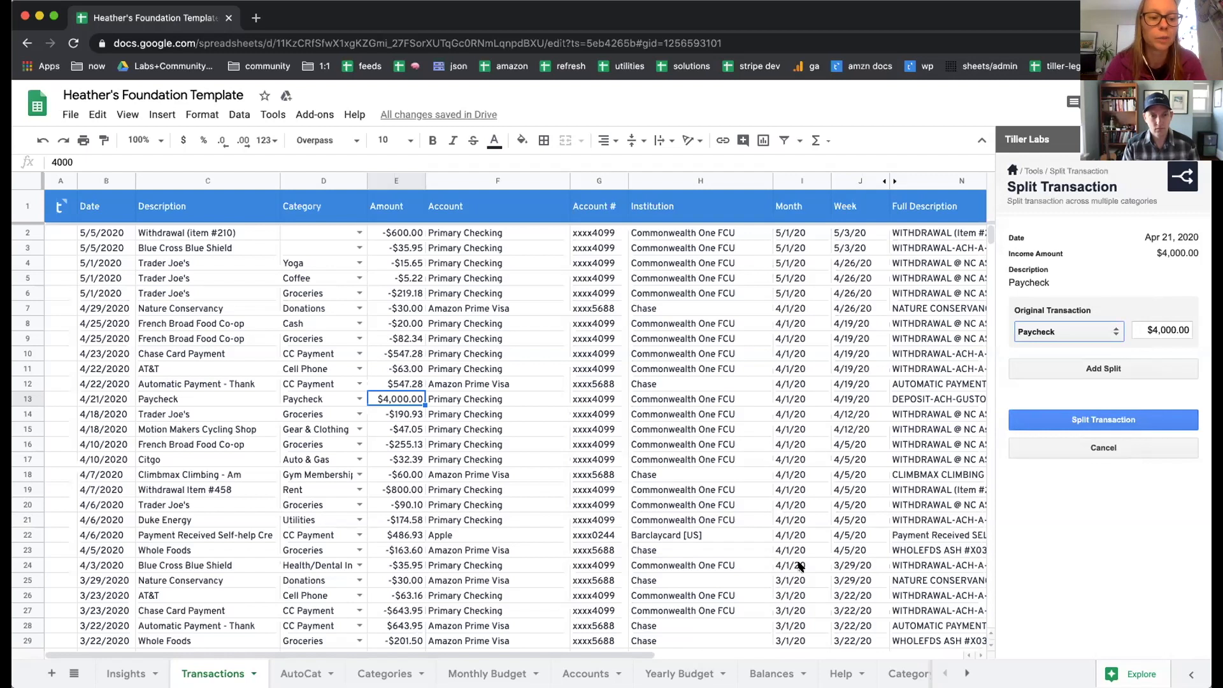
# Step: Add a blank sheet and copy the Transactions sheet's header row into its first row
pyautogui.click(52, 673)
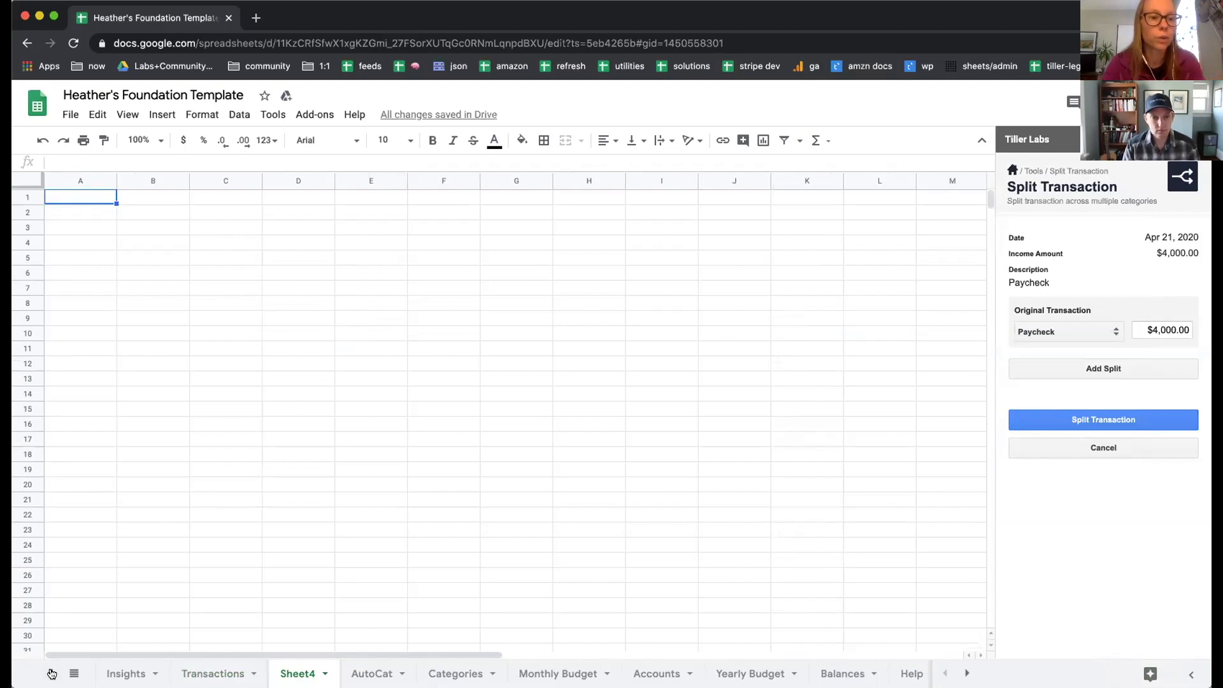
pyautogui.click(208, 667)
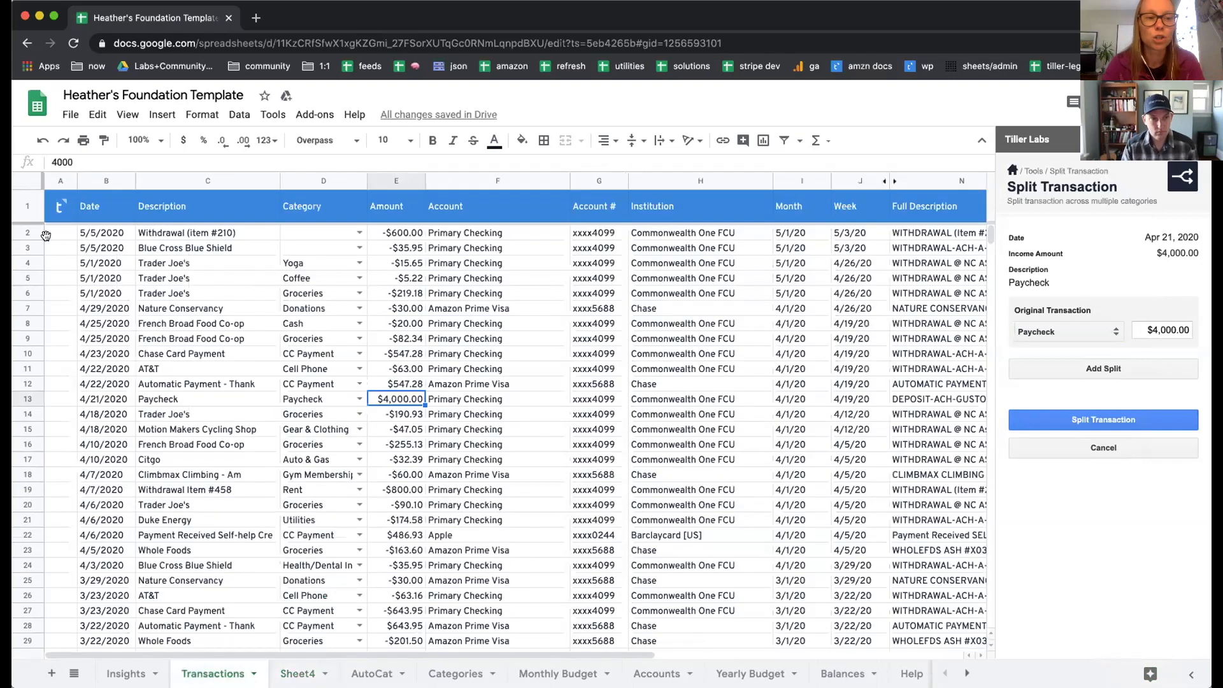
pyautogui.click(35, 214)
pyautogui.click(303, 672)
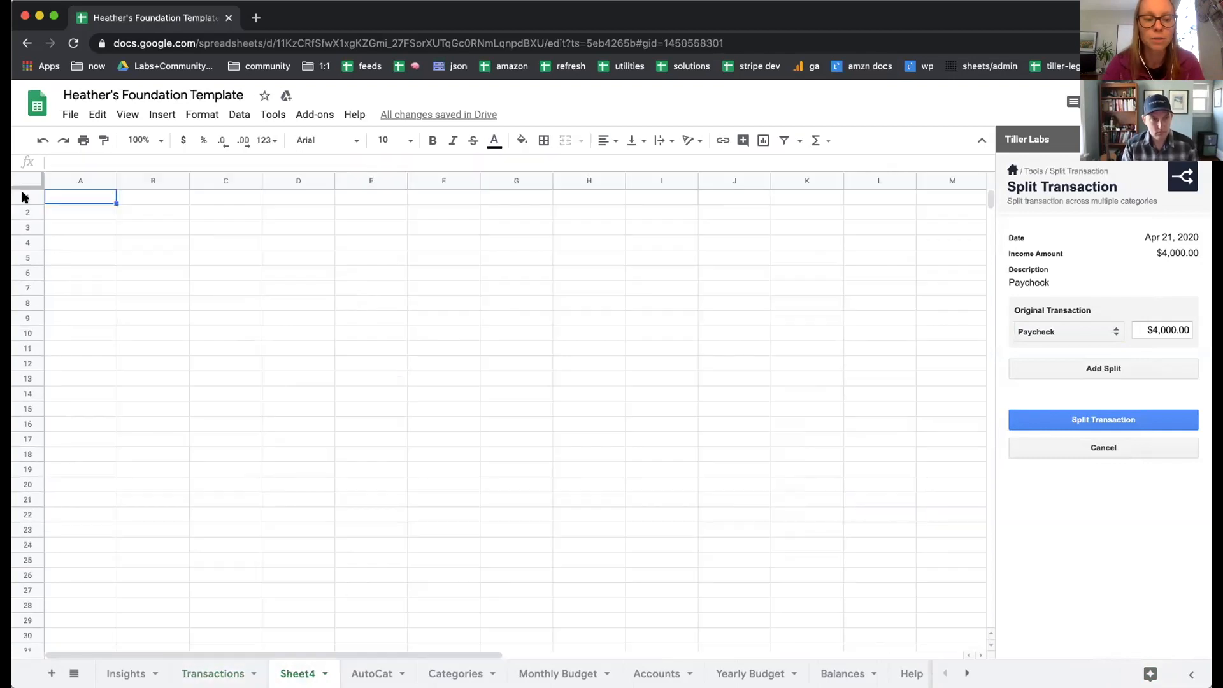
pyautogui.click(19, 191)
pyautogui.hotkey('ctrl', 'v')
pyautogui.click(97, 315)
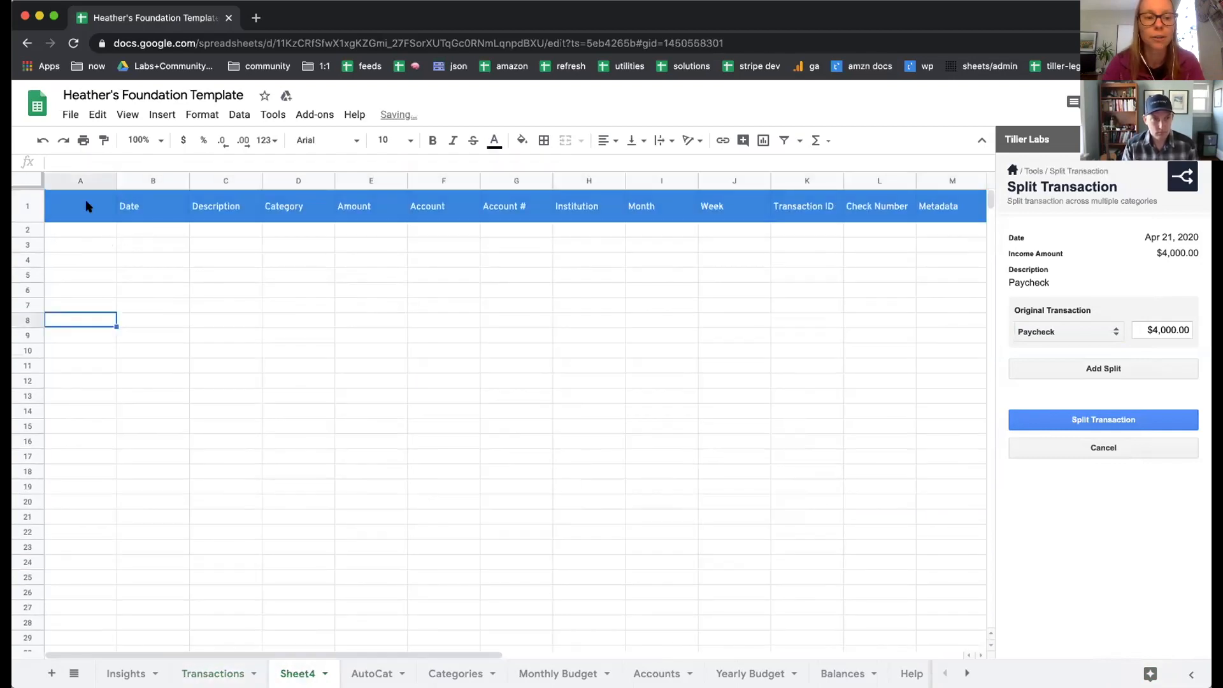
pyautogui.click(182, 230)
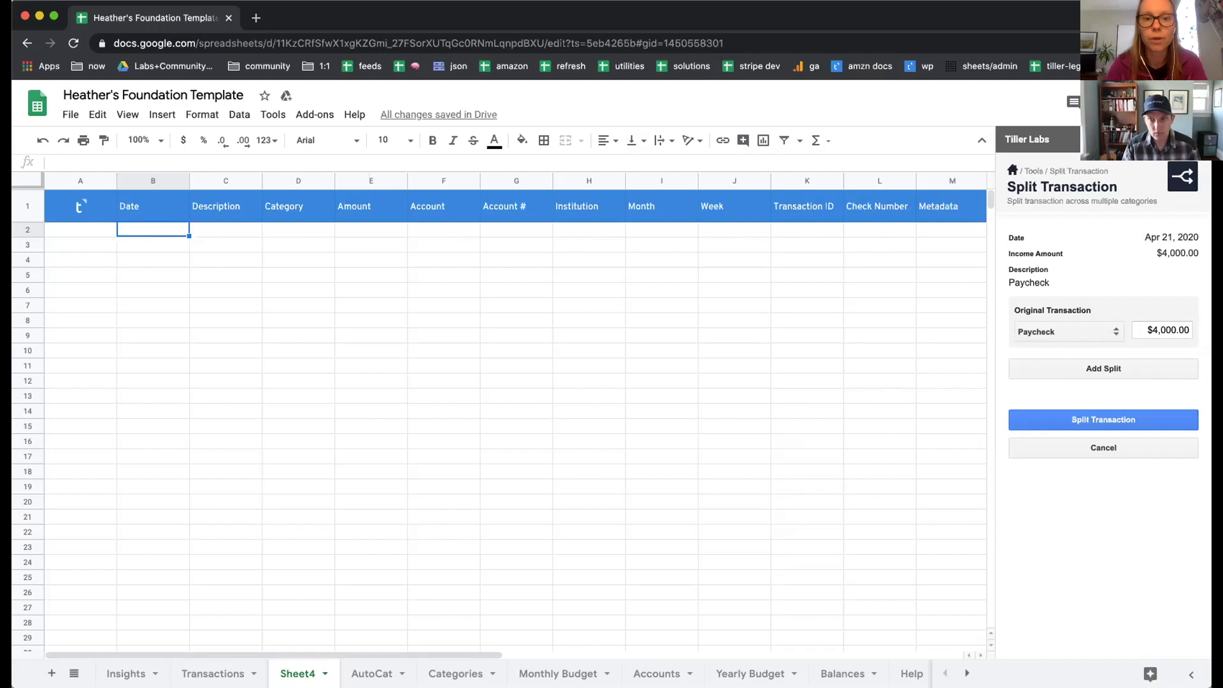
# Step: Leave the Split Transaction tool for the Manual Transactions tools and return to the Transactions sheet
pyautogui.click(1031, 172)
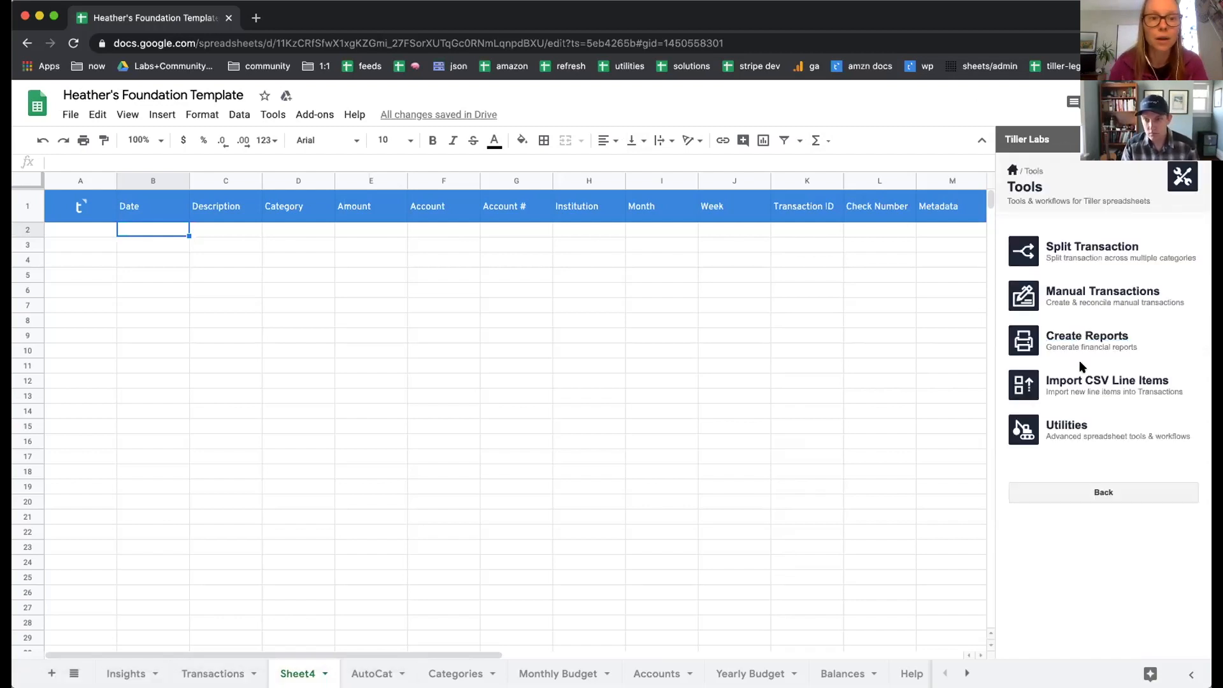
pyautogui.click(1086, 291)
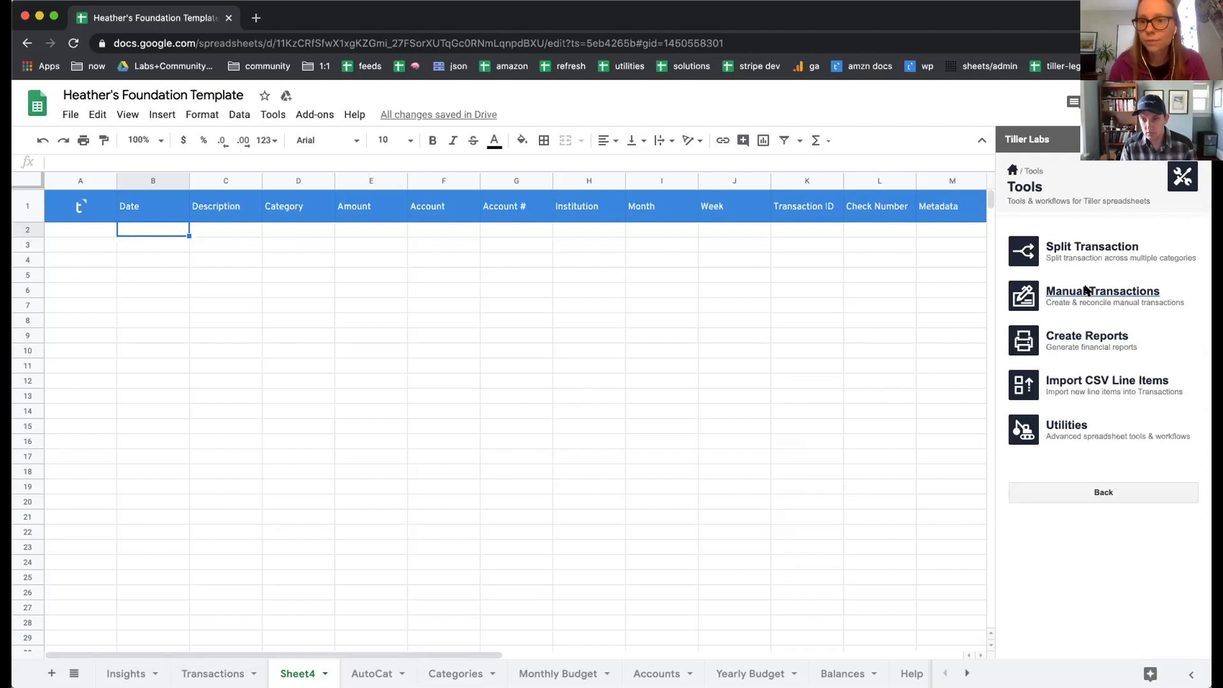
pyautogui.click(214, 673)
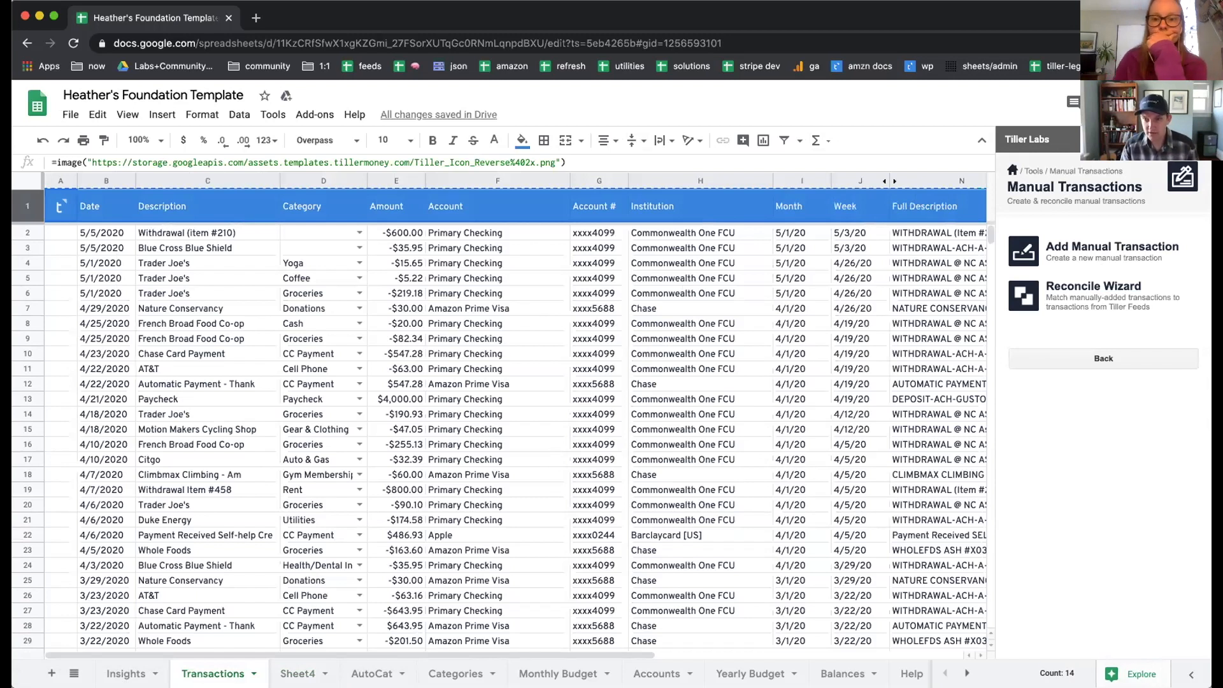
# Step: Open the form for adding a manual transaction
pyautogui.click(1069, 247)
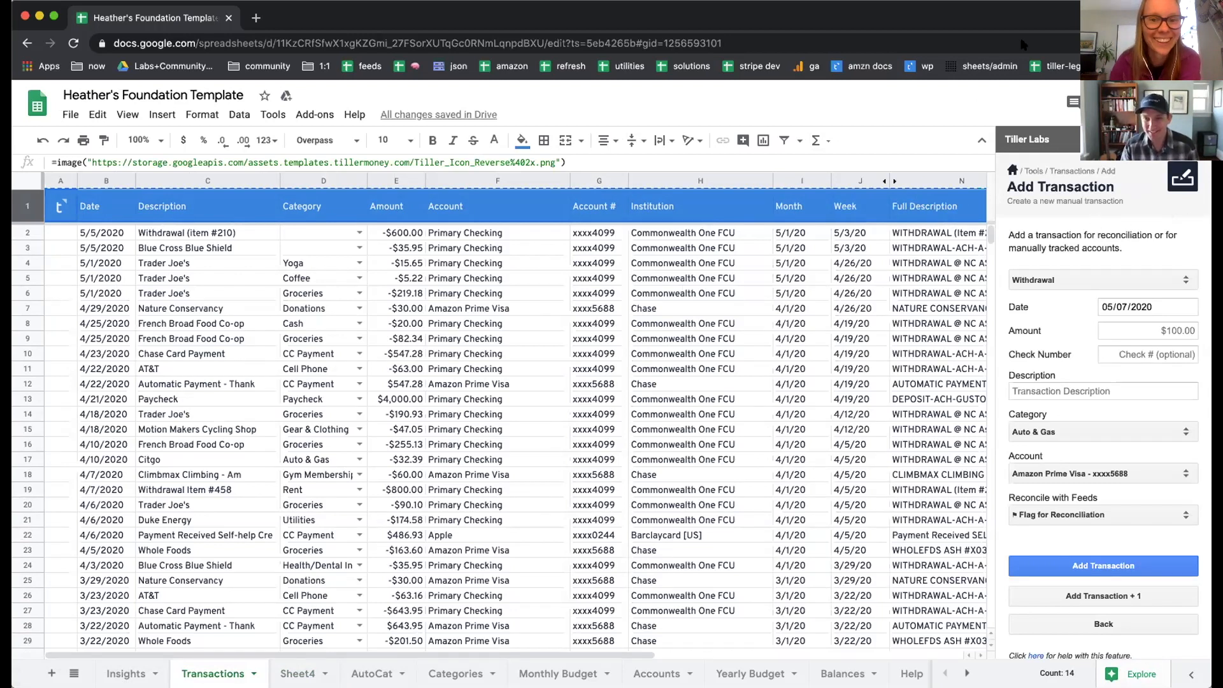
pyautogui.moveTo(1206, 460); pyautogui.dragTo(1159, 456)
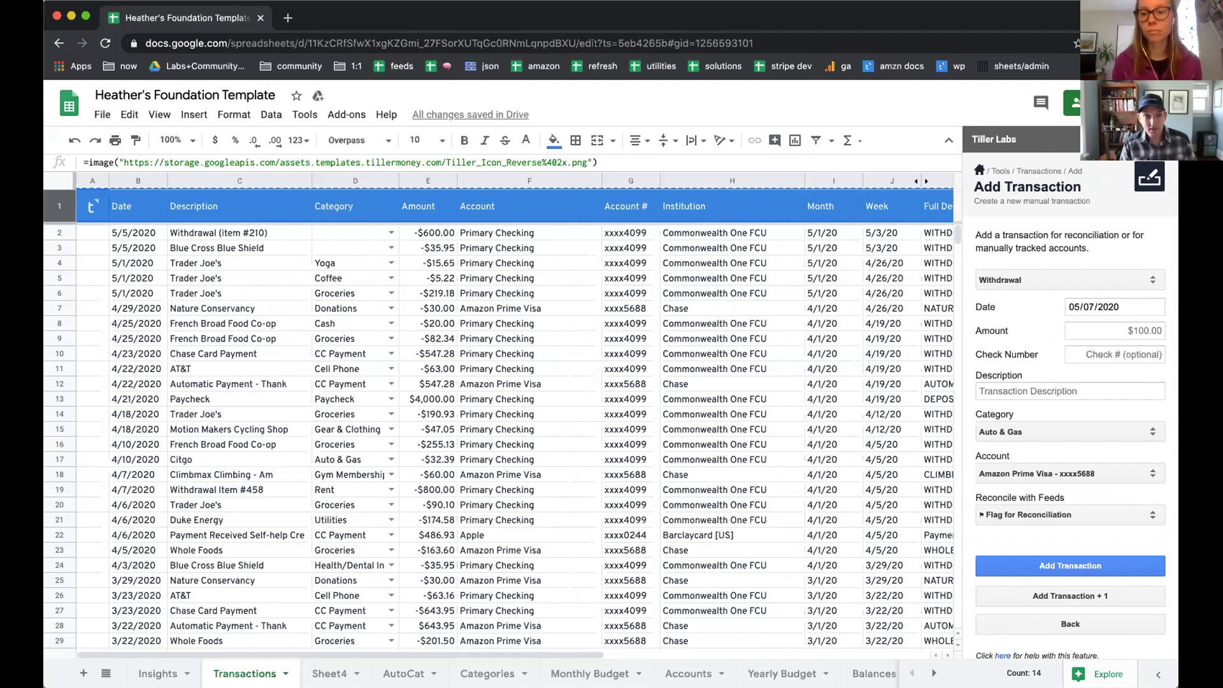
# Step: View the row insertion options for row 4 of the Transactions sheet without inserting anything, and highlight that row
pyautogui.rightClick(60, 263)
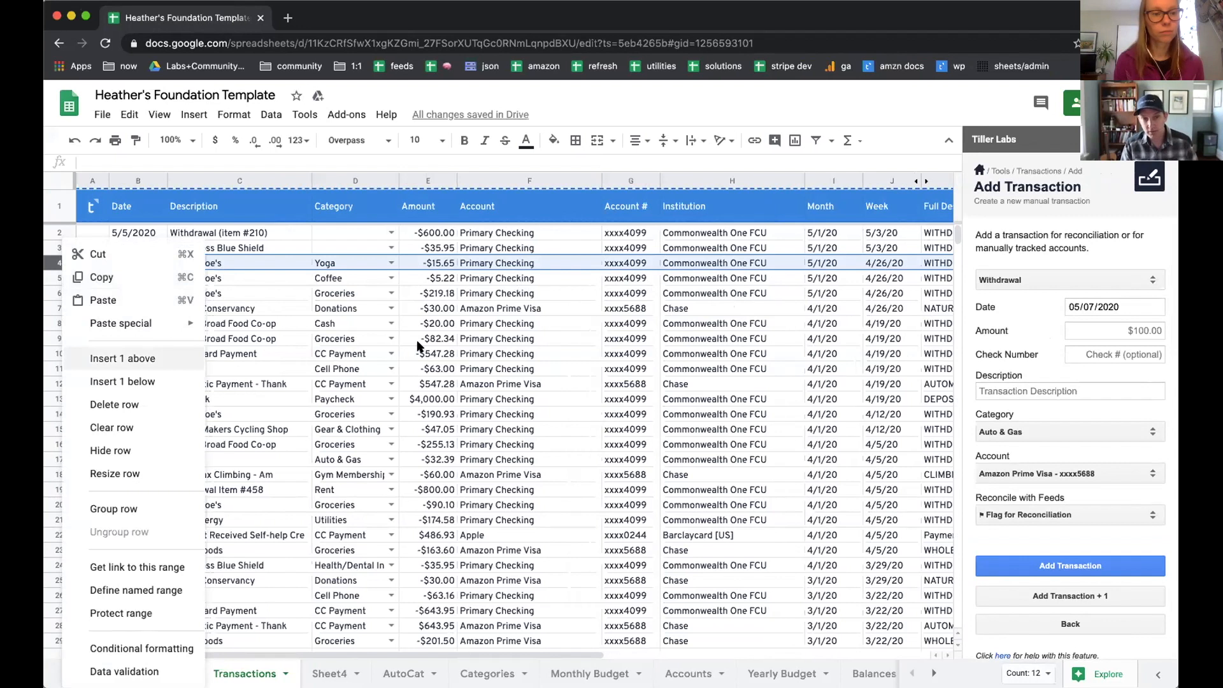
pyautogui.click(441, 351)
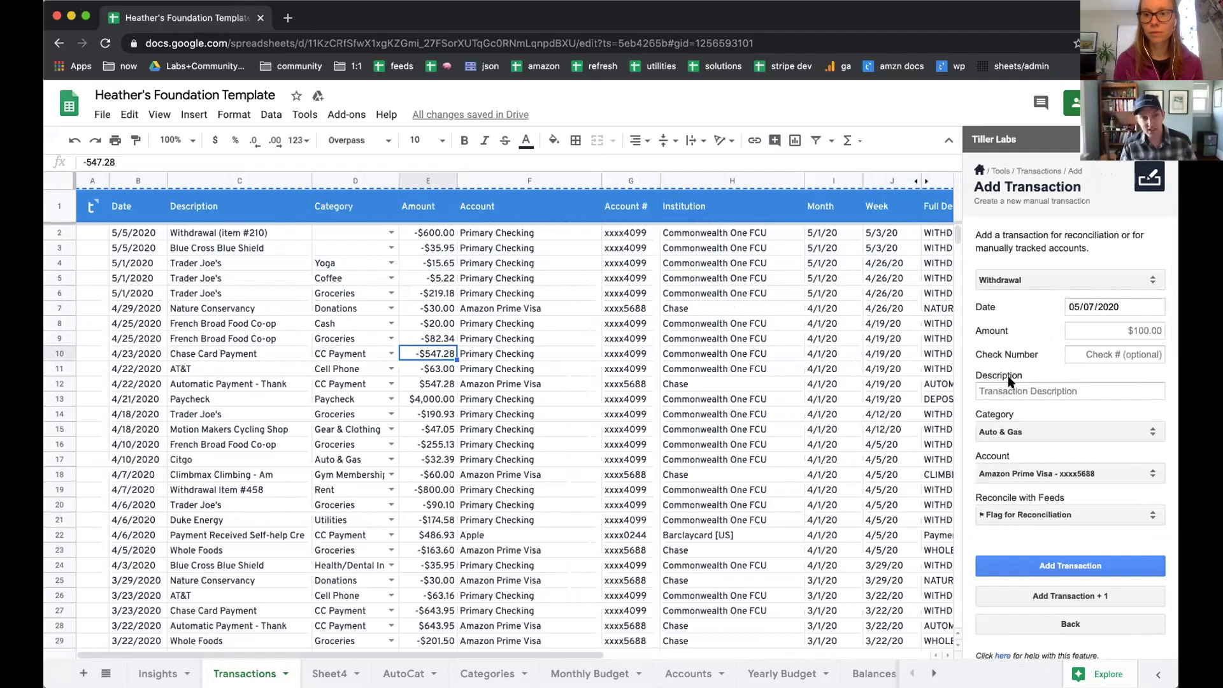
pyautogui.click(60, 261)
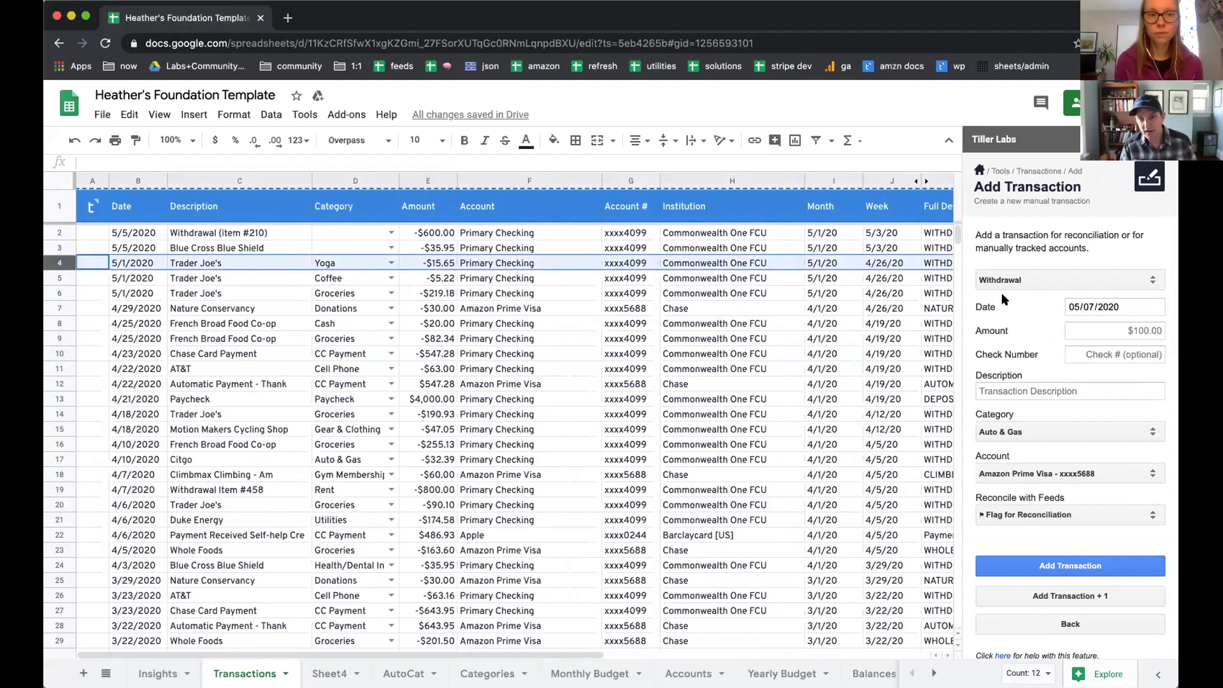
# Step: Look through the transaction type, category and account choices in the Add Transaction form, keeping the default selections
pyautogui.click(1032, 281)
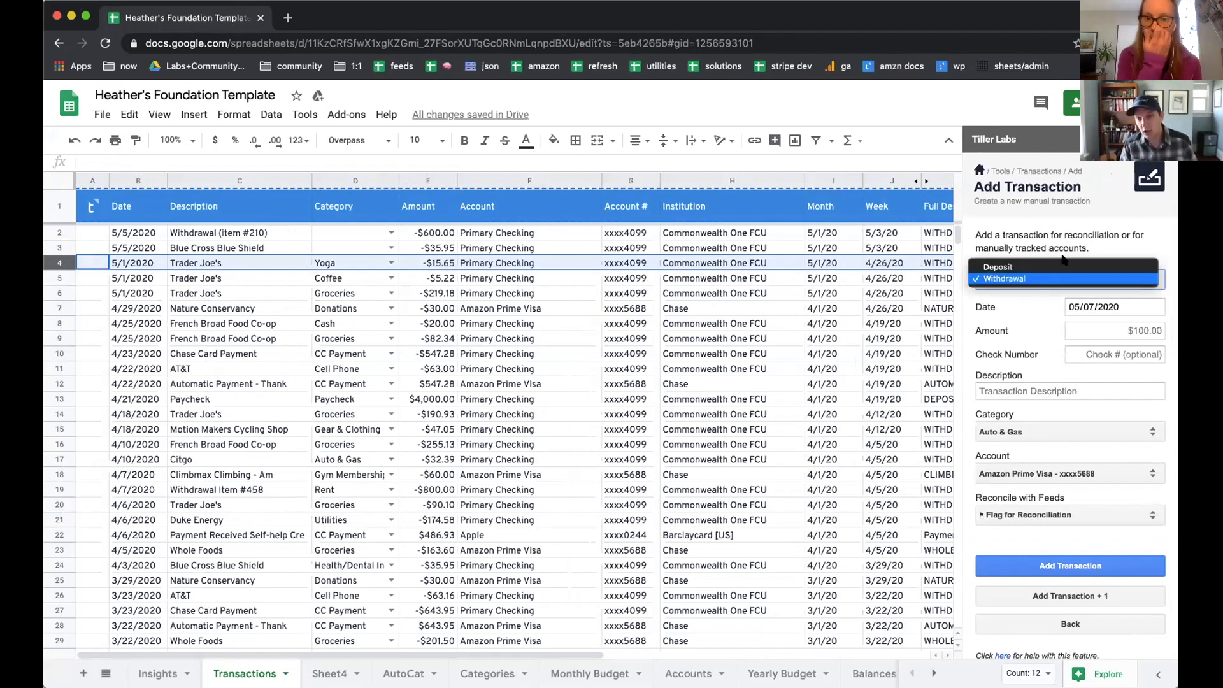
pyautogui.click(1076, 229)
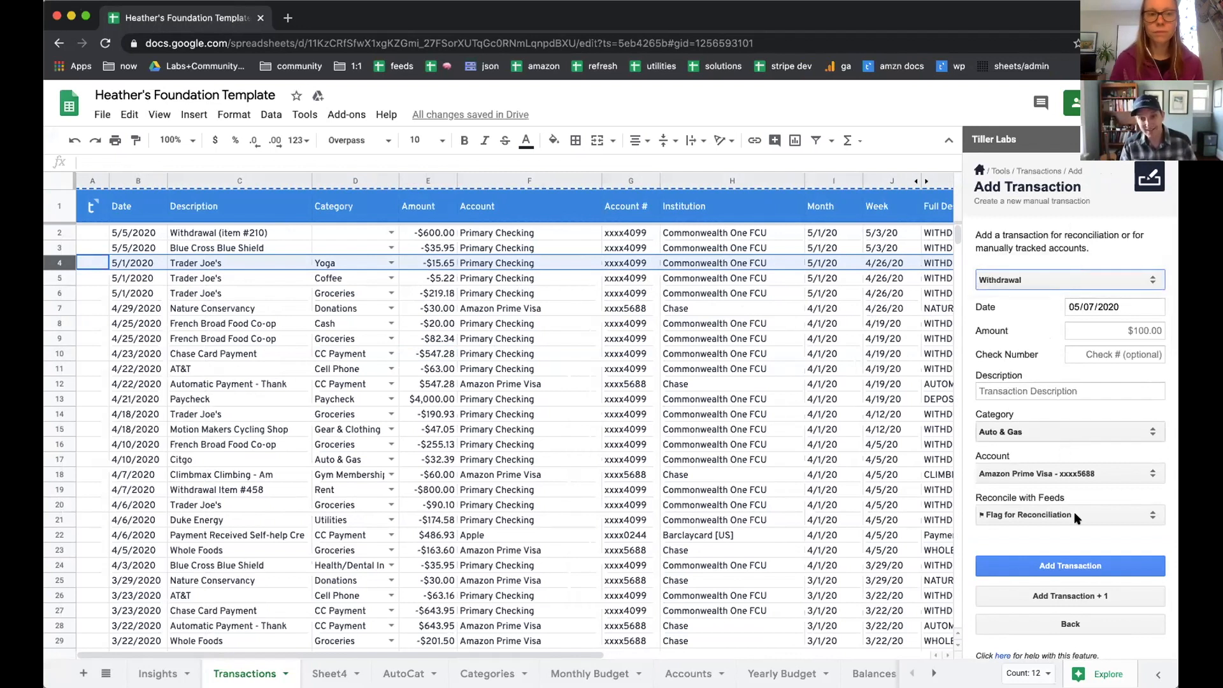
pyautogui.click(1074, 432)
pyautogui.click(1036, 367)
pyautogui.click(1051, 472)
pyautogui.click(1058, 441)
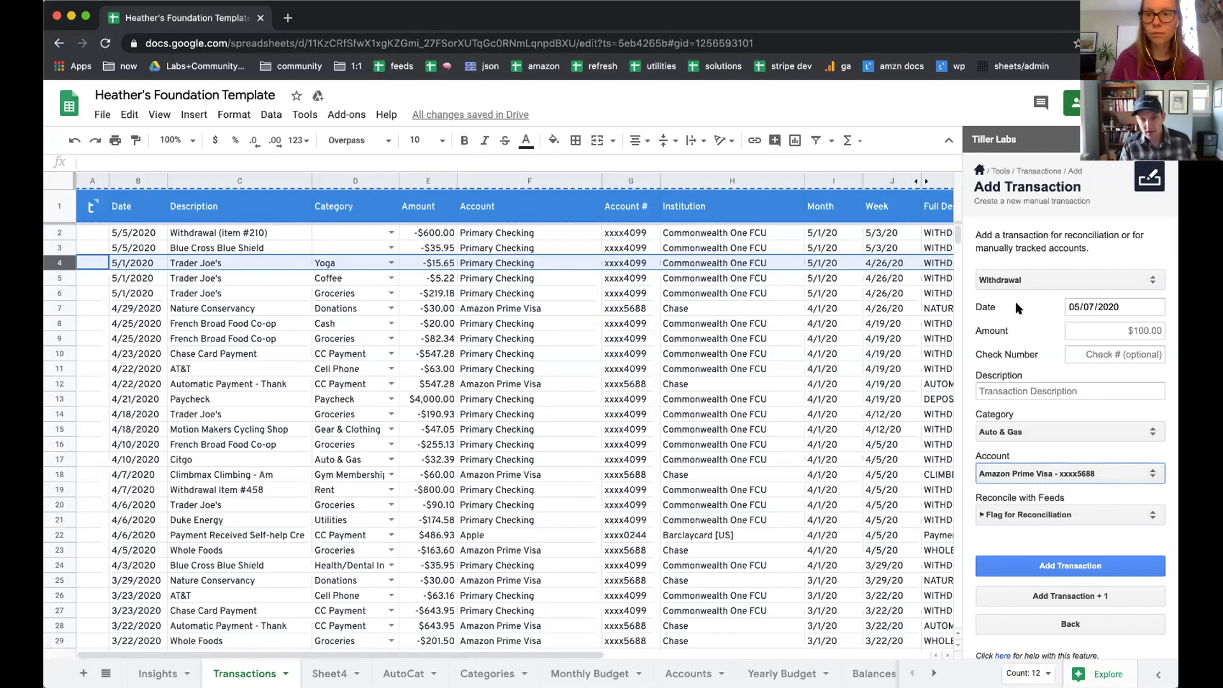
# Step: Add a manual withdrawal of $100.00 with the description "House Cleaners", keeping the default date, category, account and reconciliation flag
pyautogui.click(1051, 391)
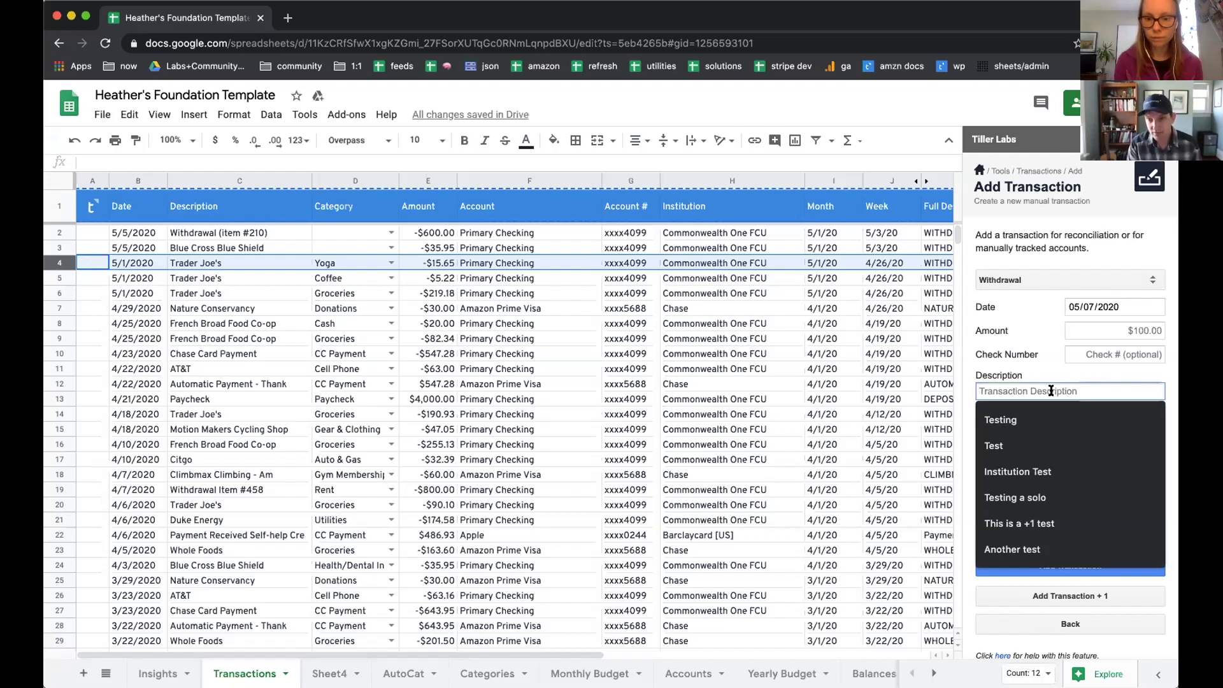
pyautogui.hotkey('shift', 'Tab')
pyautogui.hotkey('shift', 'Tab')
pyautogui.write('100')
pyautogui.press('Tab')
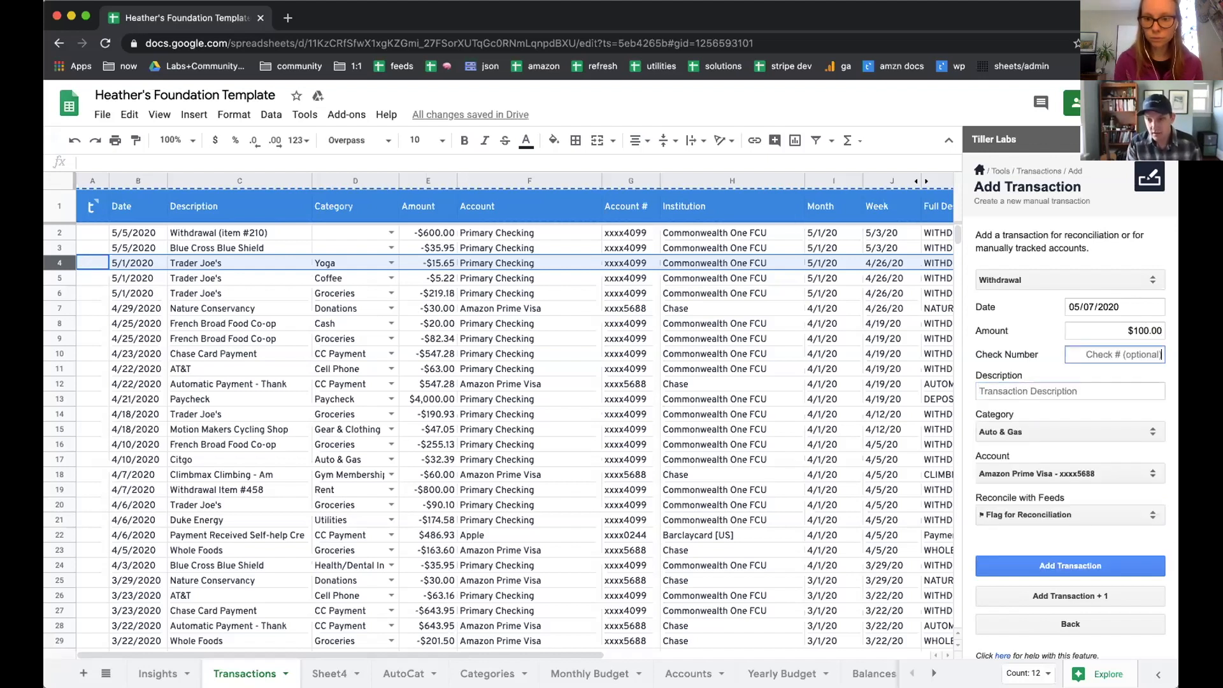
pyautogui.press('Tab')
pyautogui.write('House ')
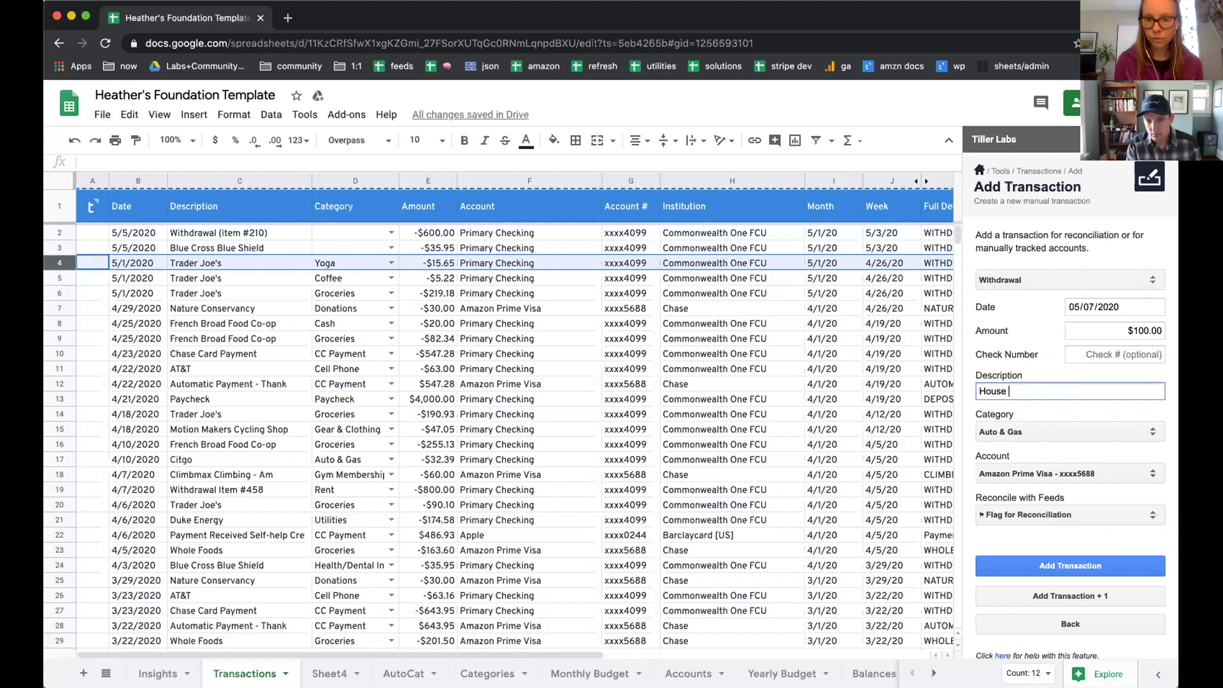
pyautogui.write('Cleaners')
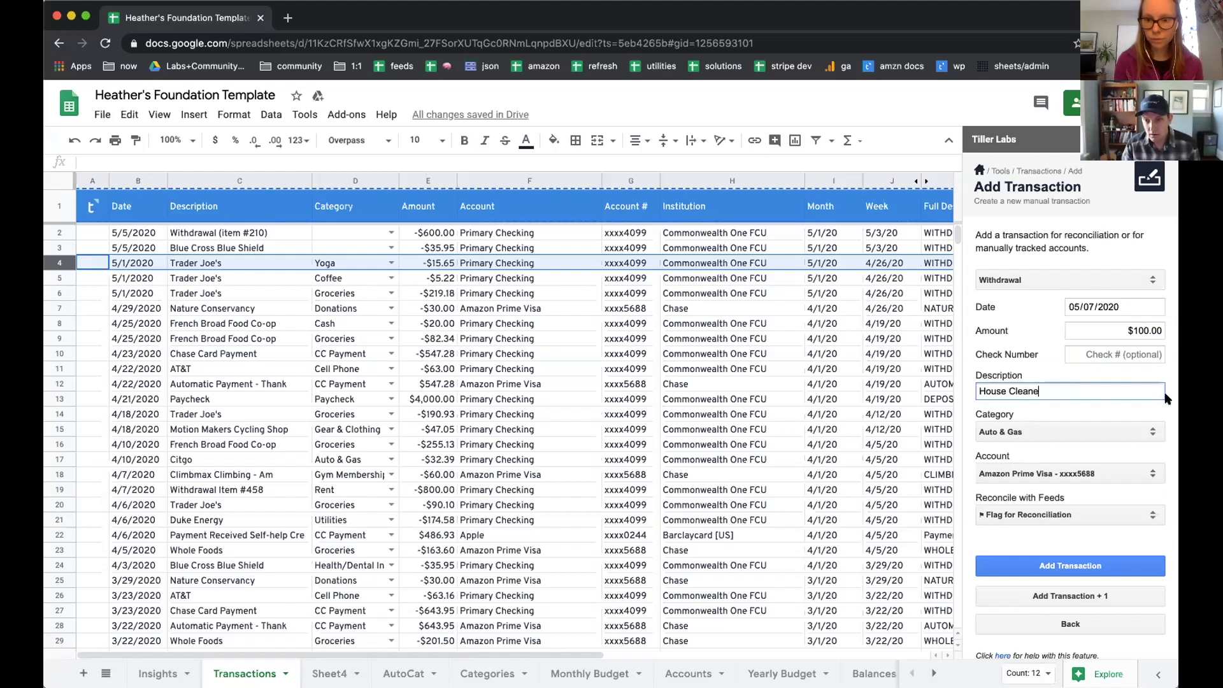
pyautogui.scroll(-1, 1147, 407)
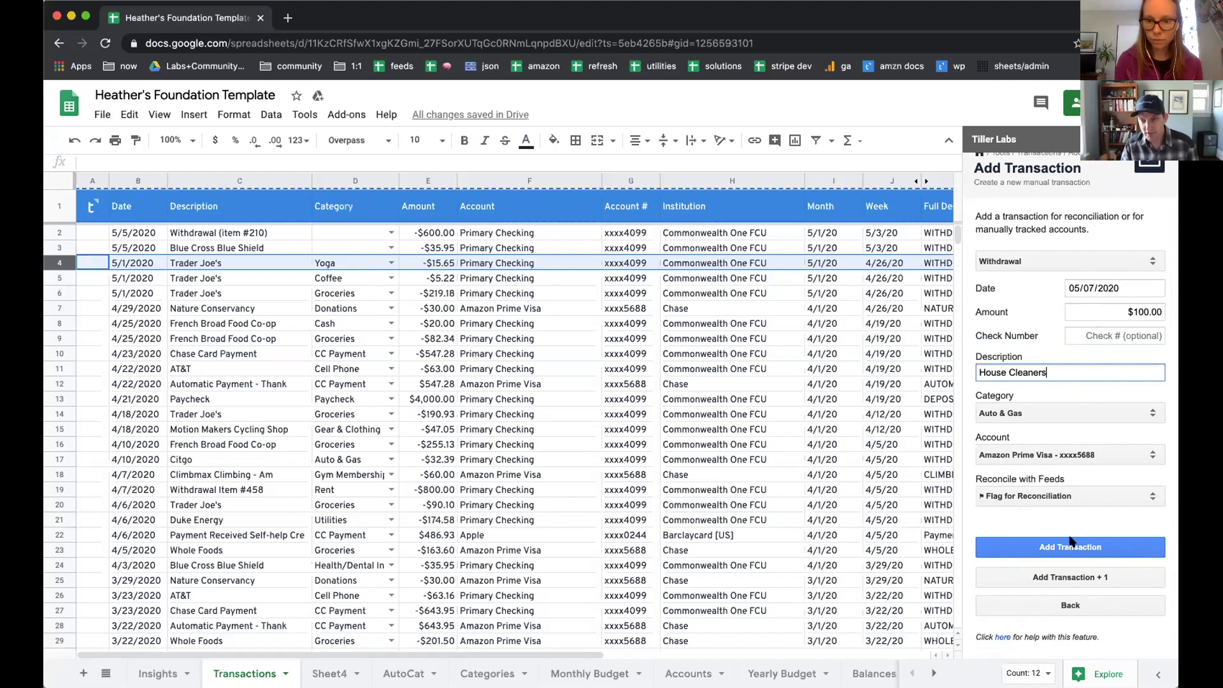
pyautogui.click(1048, 548)
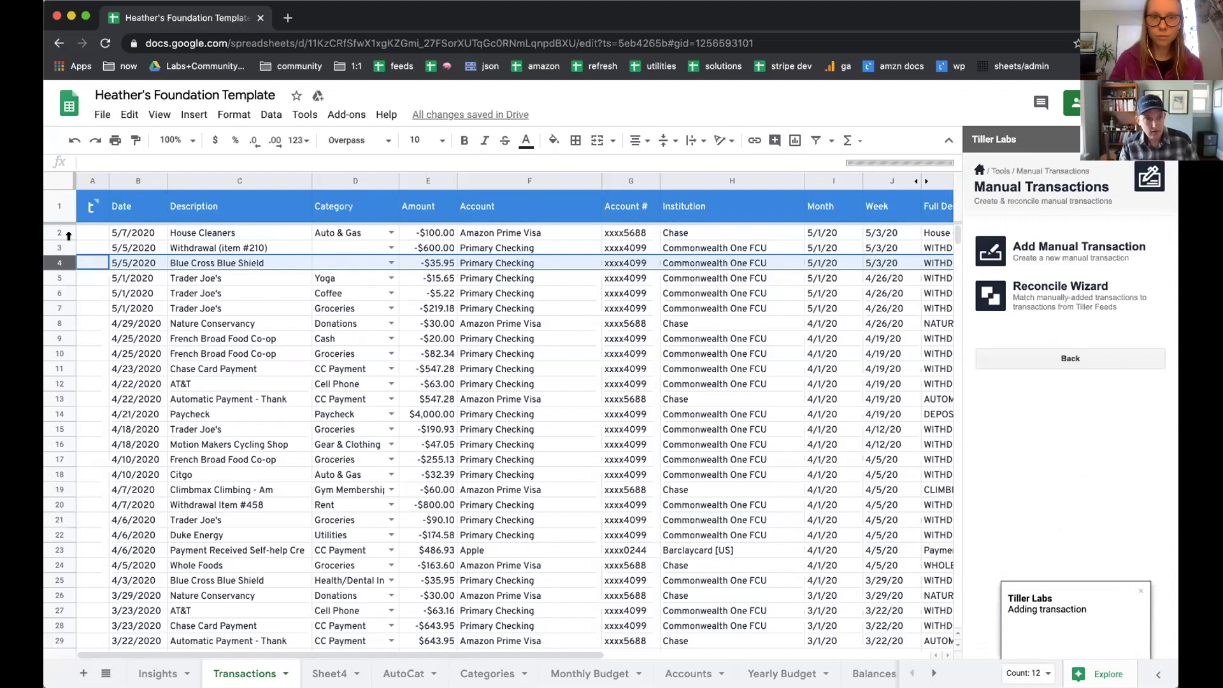
# Step: Examine the House Cleaners row across its category, amount, account, institution, month, week, full description and date added columns
pyautogui.click(345, 236)
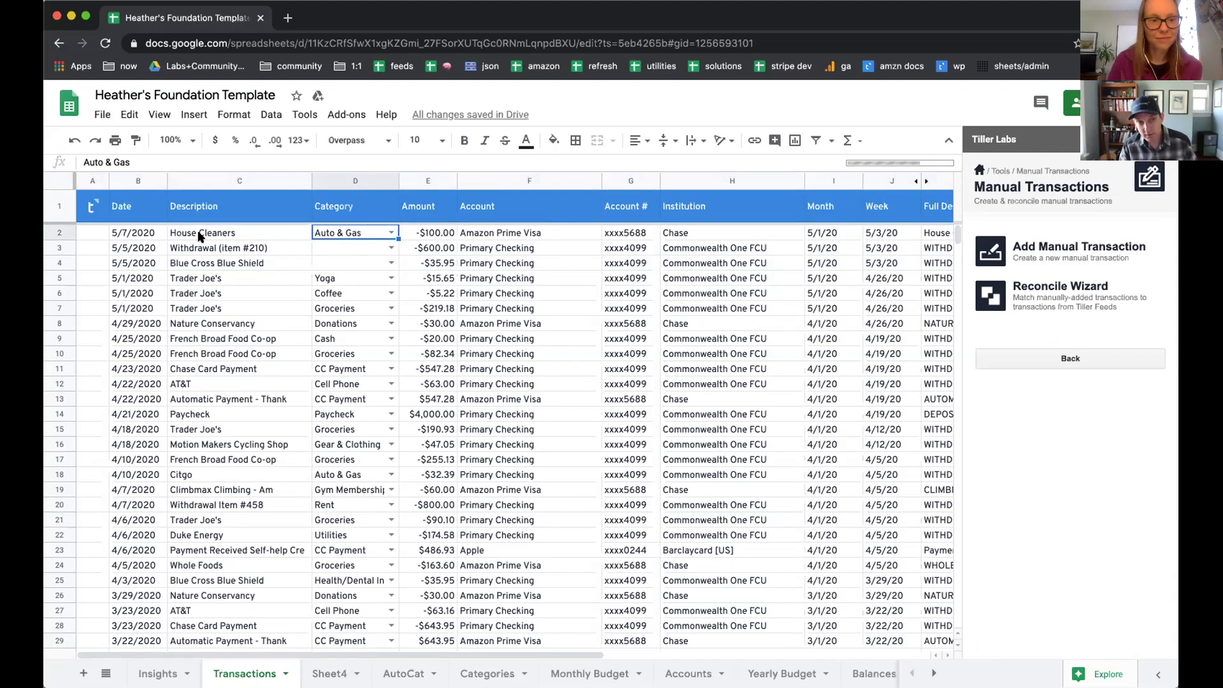
pyautogui.click(441, 231)
pyautogui.moveTo(499, 231); pyautogui.dragTo(704, 229)
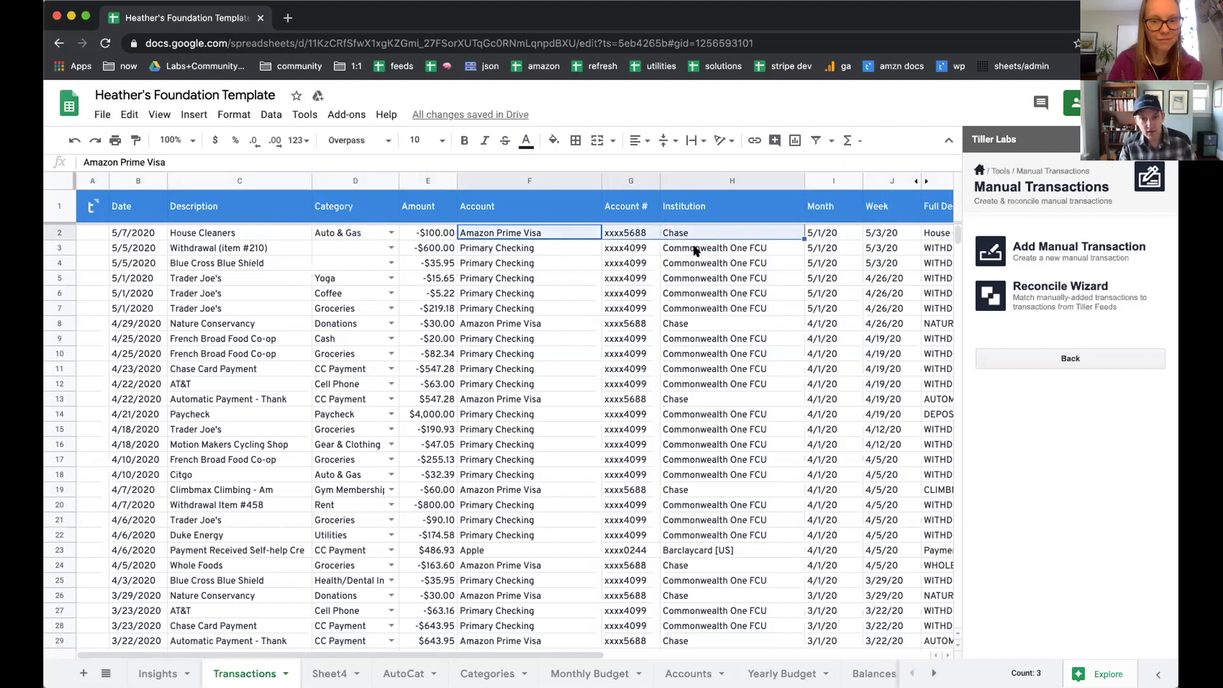
pyautogui.hscroll(2, 809, 230)
pyautogui.moveTo(742, 232); pyautogui.dragTo(809, 228)
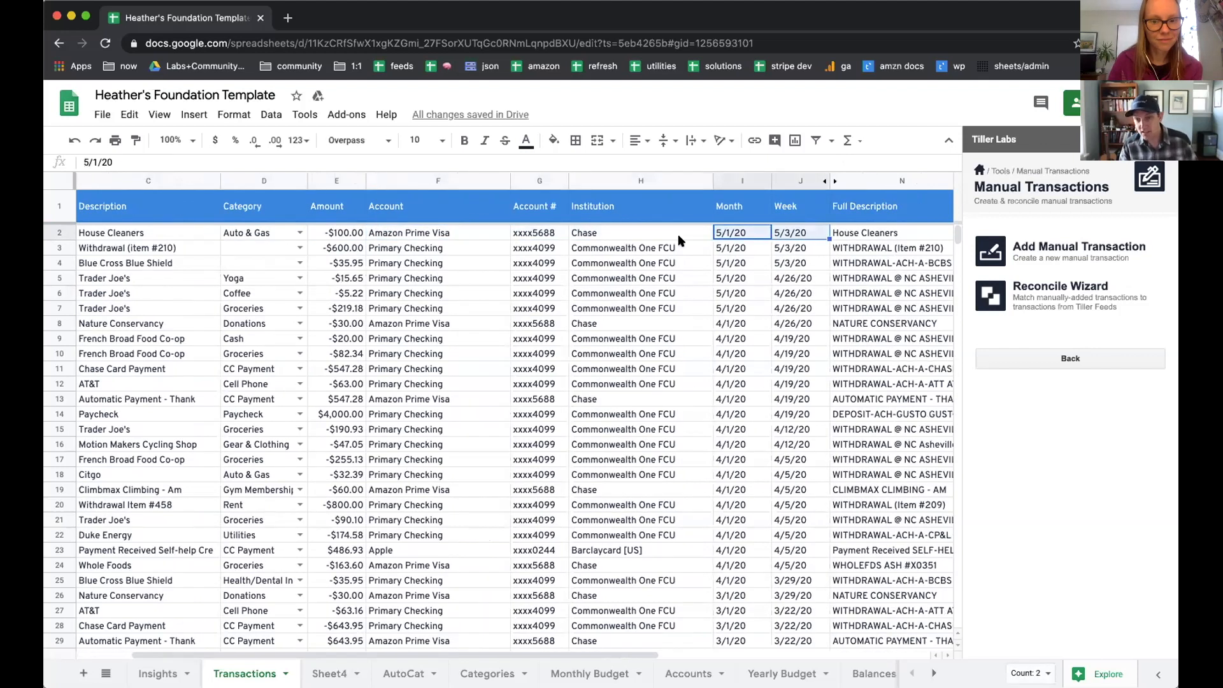
pyautogui.click(191, 232)
pyautogui.click(879, 235)
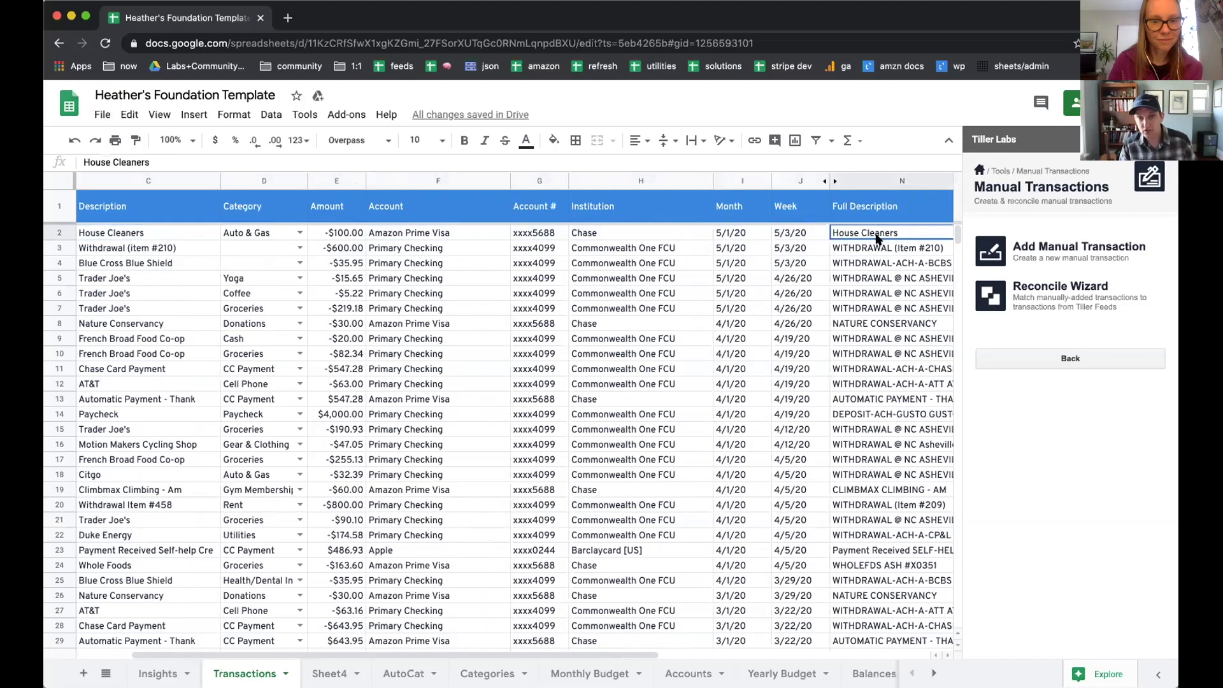
pyautogui.hscroll(5, 876, 236)
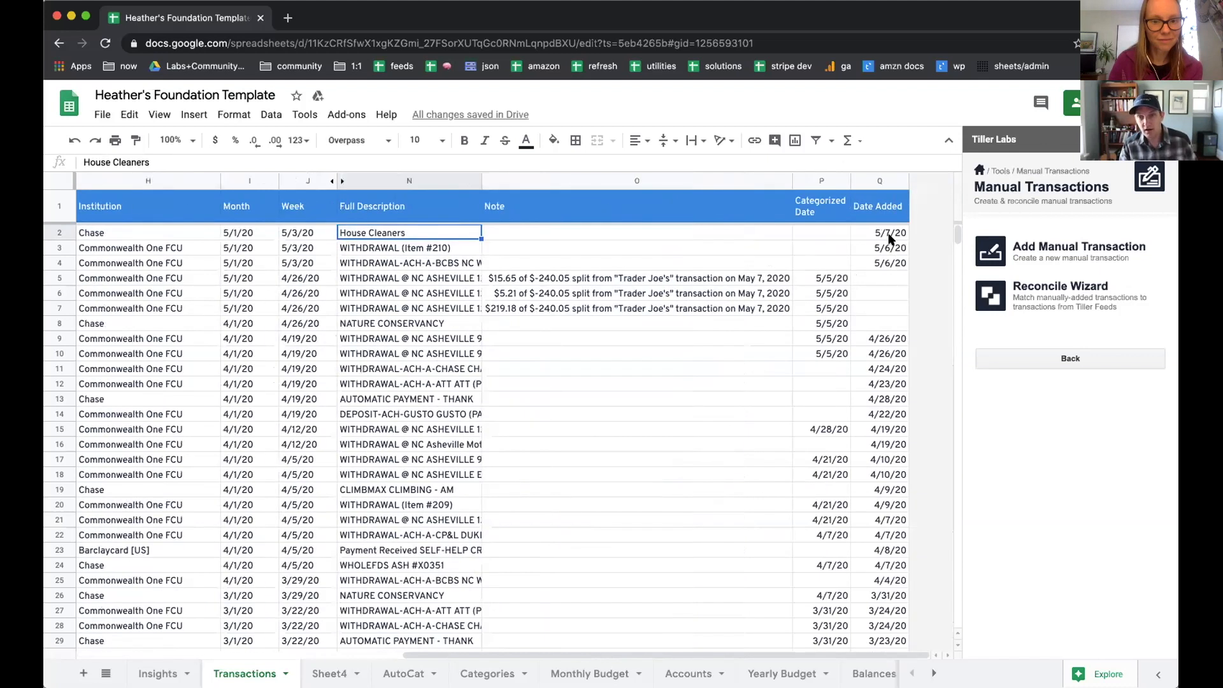
pyautogui.click(878, 233)
pyautogui.hscroll(-5, 623, 268)
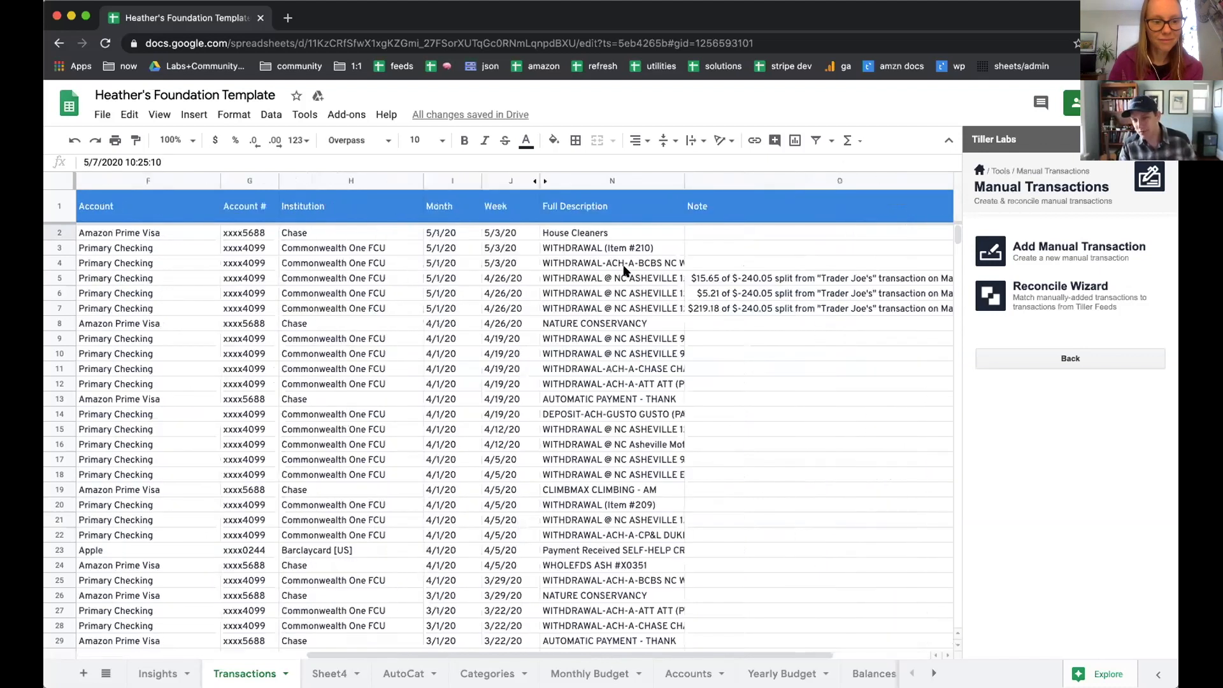
pyautogui.hscroll(-4, 624, 271)
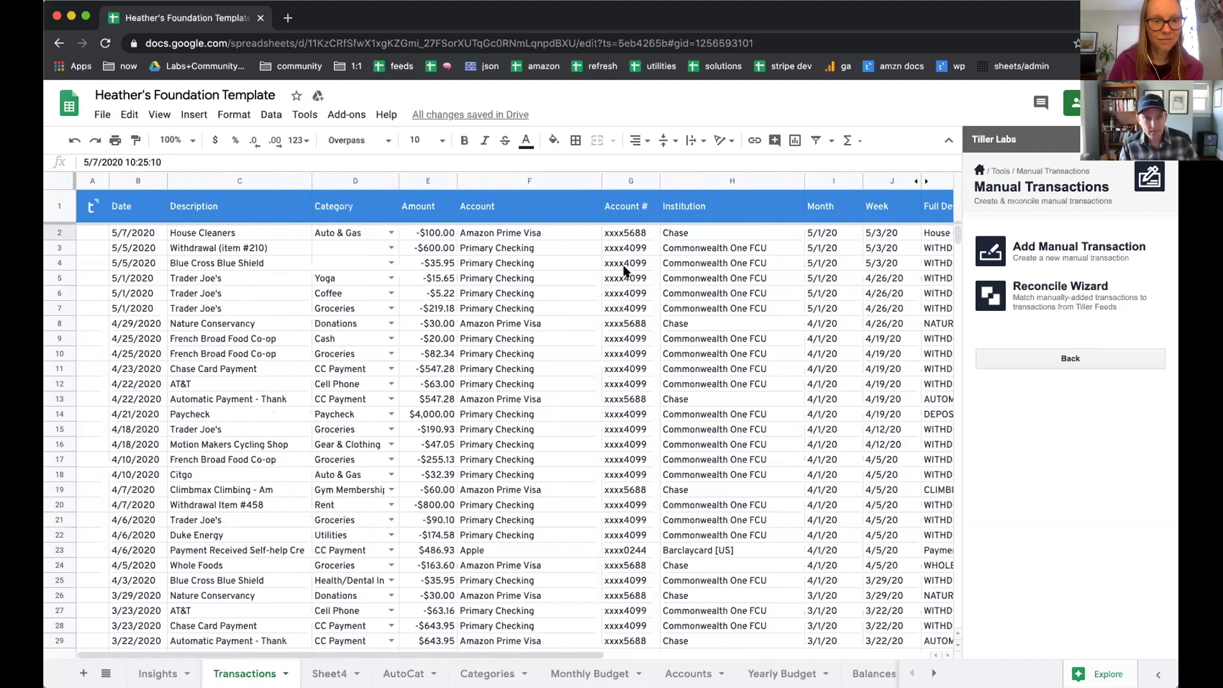
pyautogui.hscroll(4, 625, 270)
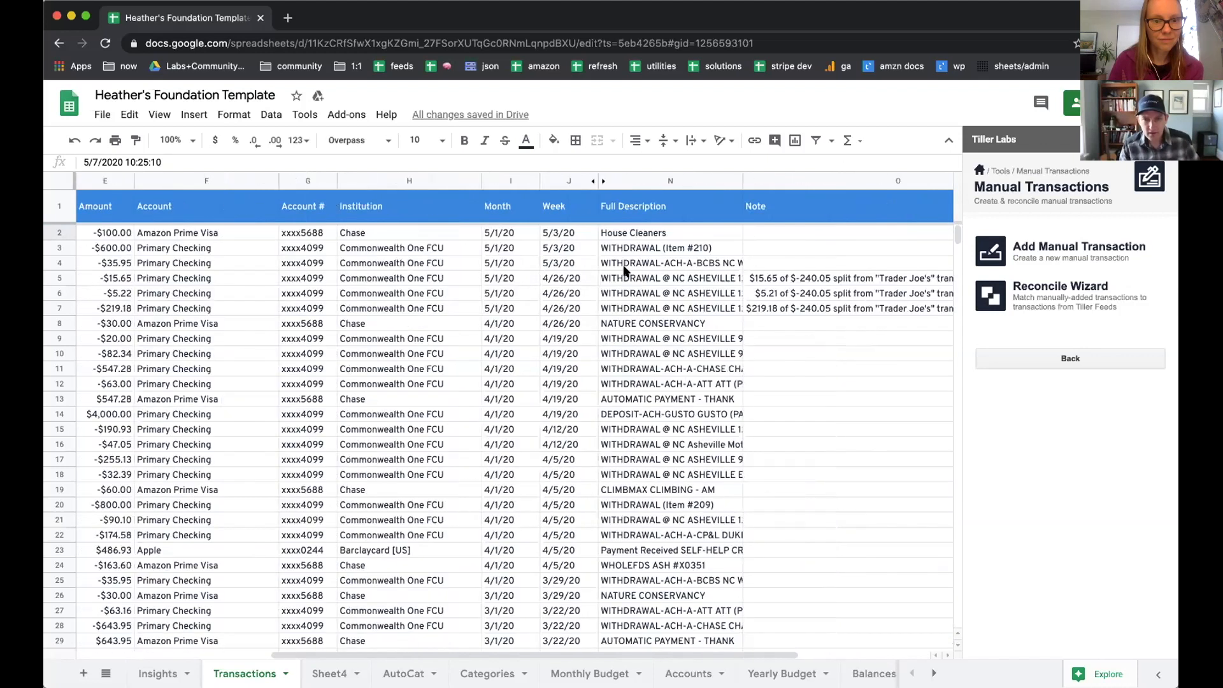
pyautogui.hscroll(-5, 624, 270)
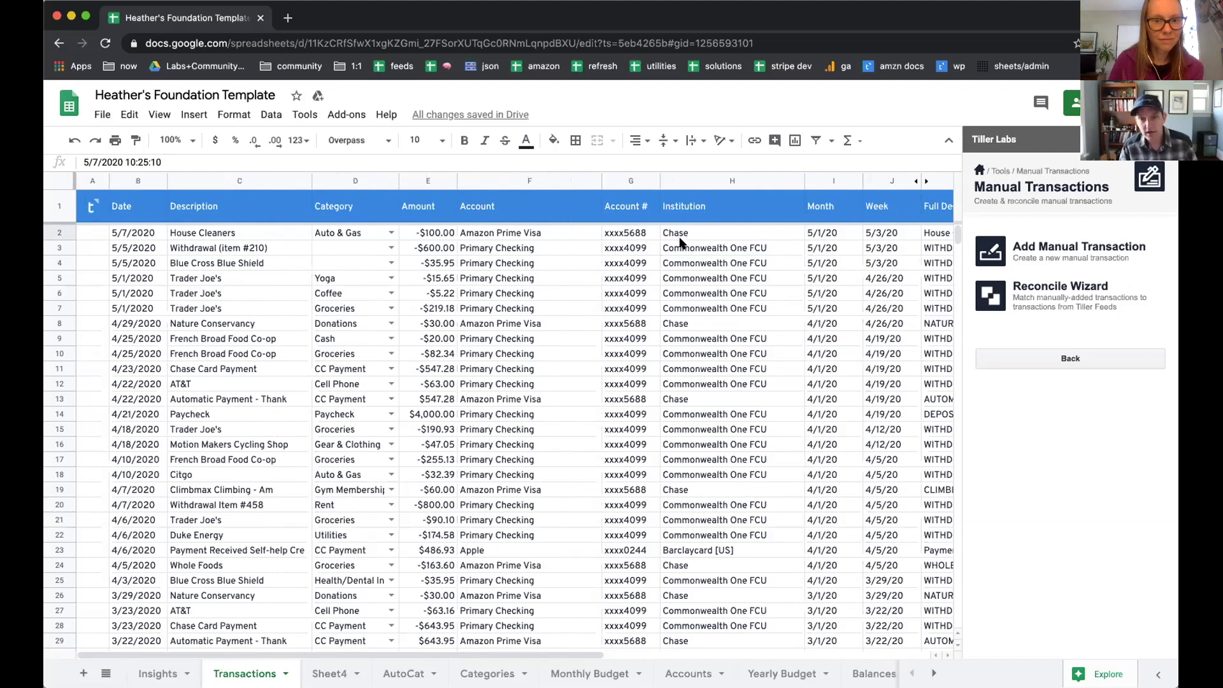
# Step: Unhide the columns between Week and Full Description, accepting the protection warnings, and widen the Transaction ID column to show the whole ID
pyautogui.hscroll(3, 715, 177)
pyautogui.click(691, 182)
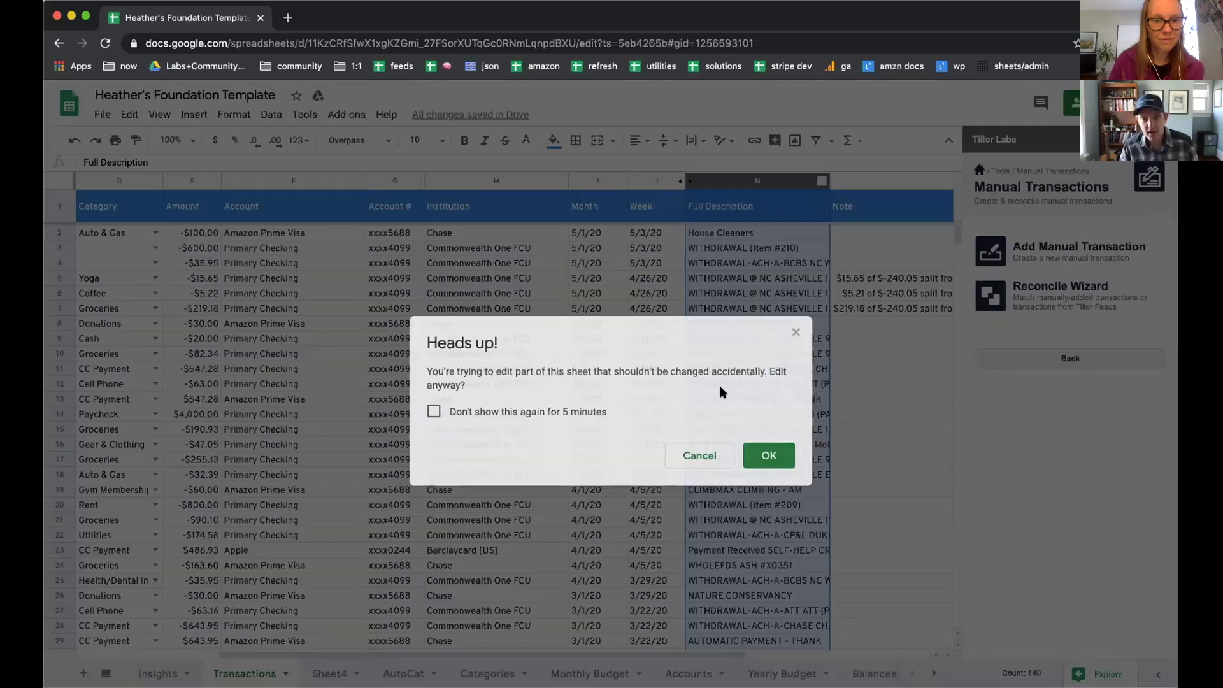
pyautogui.click(769, 456)
pyautogui.click(731, 233)
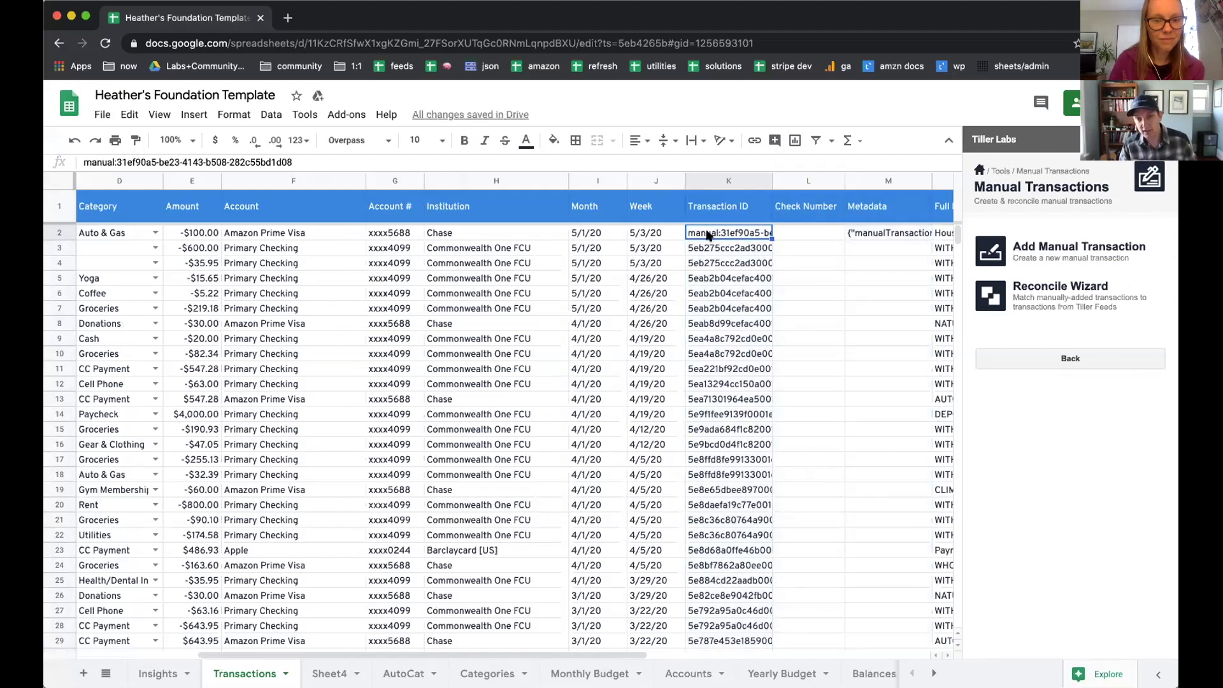
pyautogui.moveTo(766, 182); pyautogui.dragTo(772, 183)
pyautogui.click(770, 454)
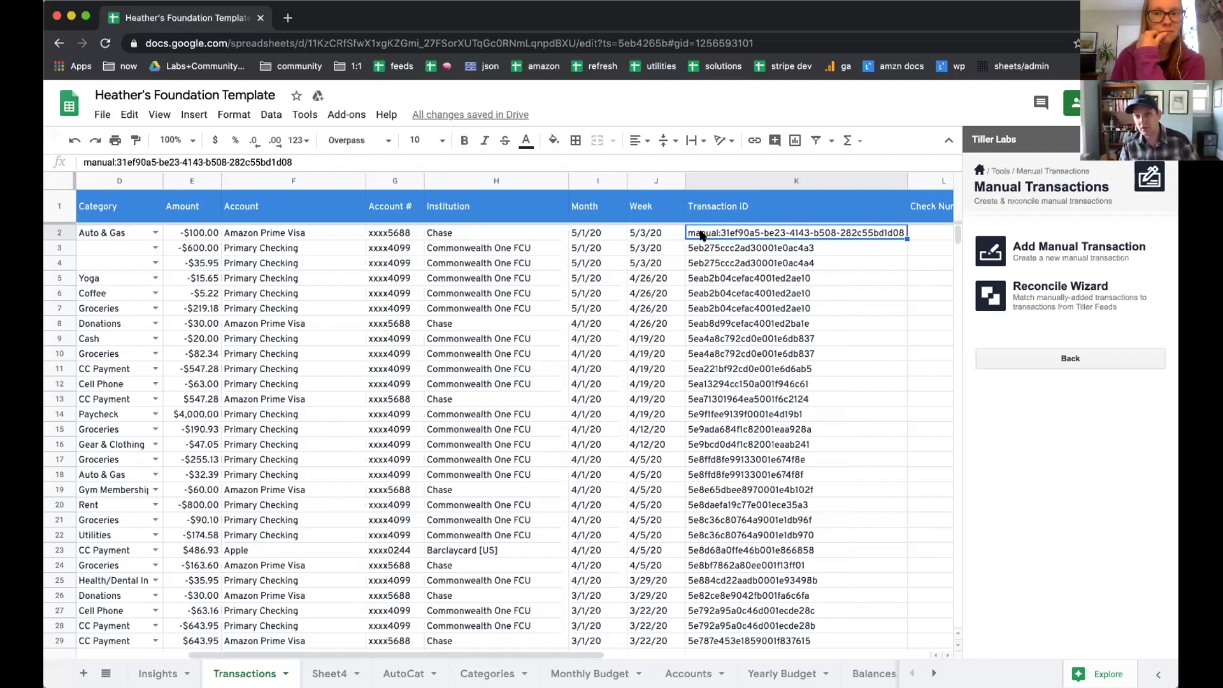
# Step: Return to the start of the Transactions columns, reopen the Add Transaction form and review its fields
pyautogui.hscroll(-5, 504, 299)
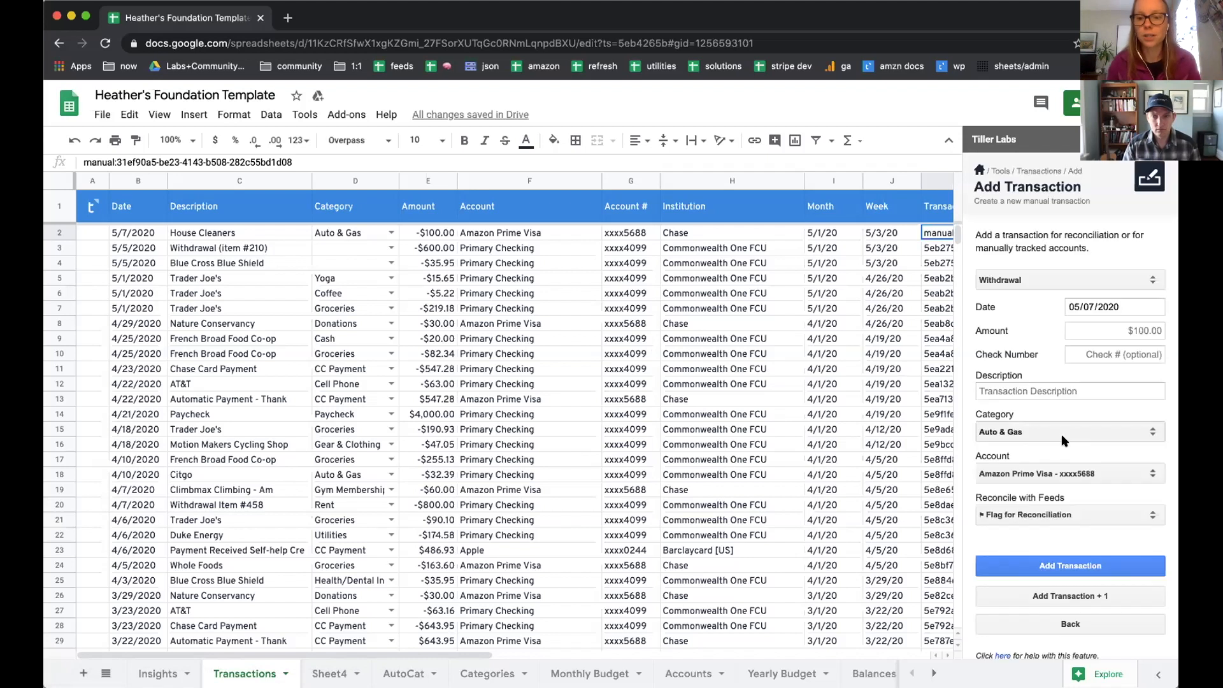
pyautogui.scroll(-1, 1065, 446)
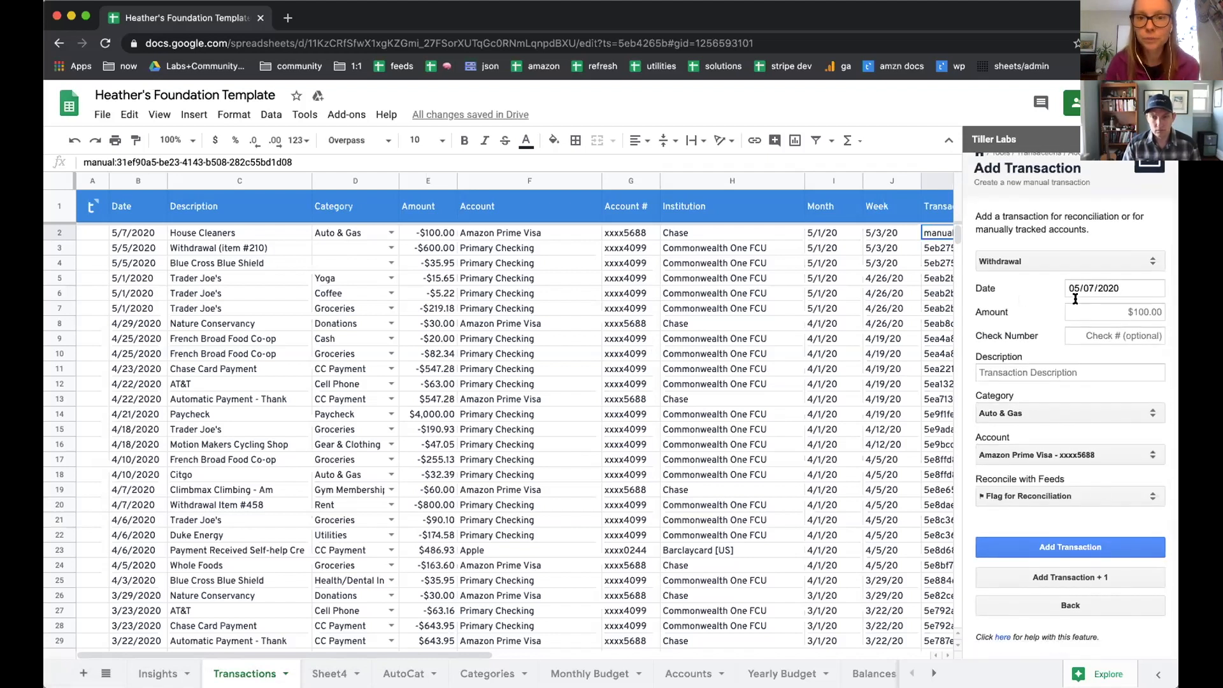